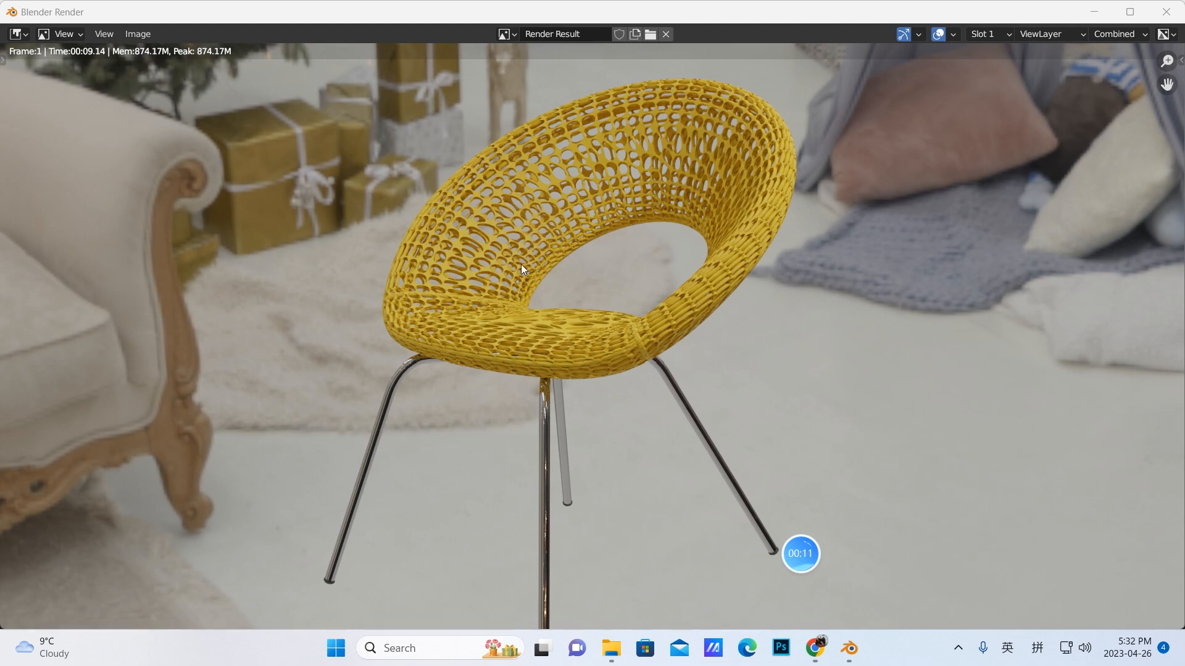
Step: Switch to Chrome and view the Ring Chair model on its Sketchfab page
{"action": "left_click", "coordinate": [815, 648]}
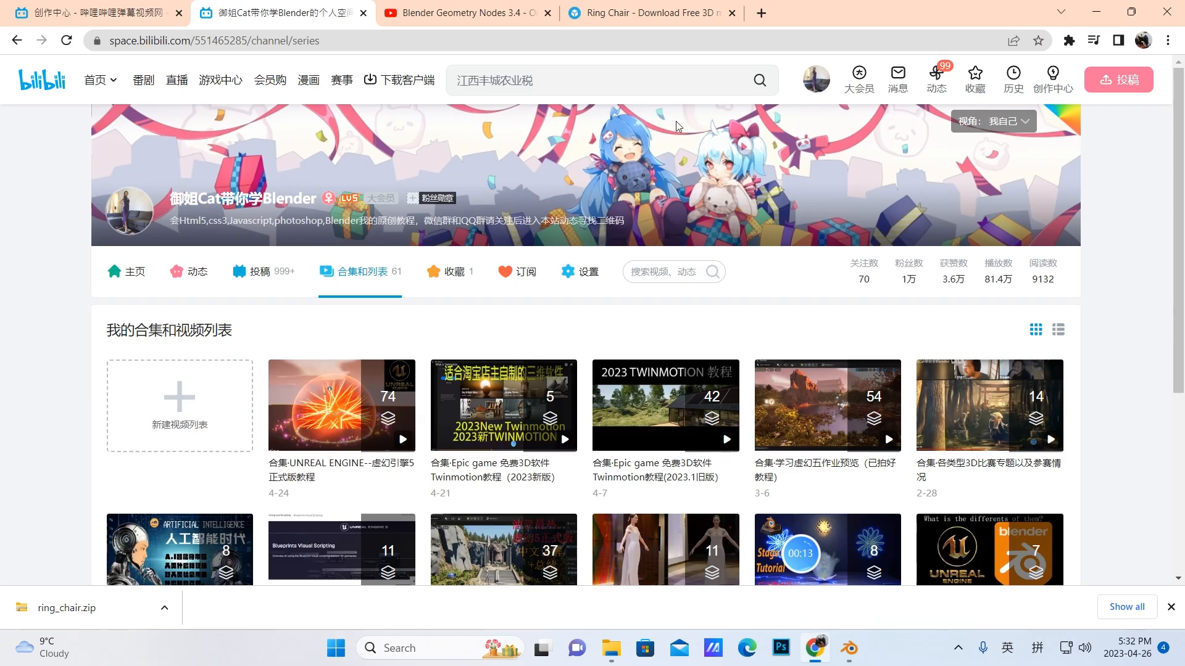
{"action": "left_click", "coordinate": [658, 19]}
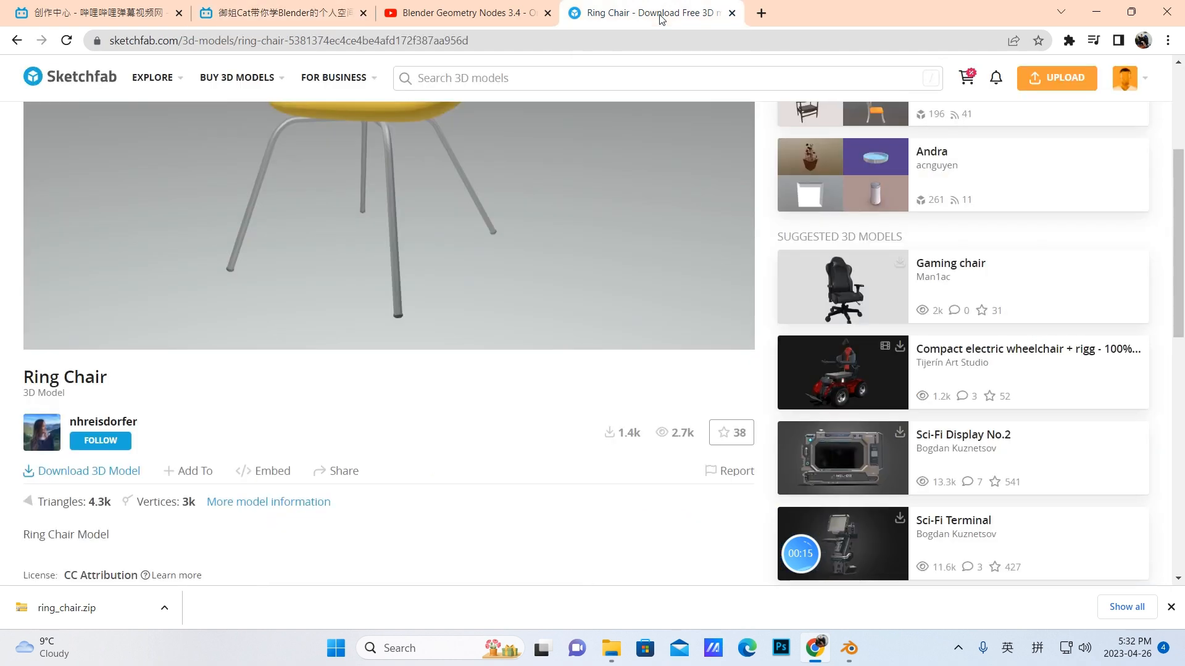
{"action": "left_click_drag", "start_coordinate": [1178, 240], "coordinate": [1177, 159]}
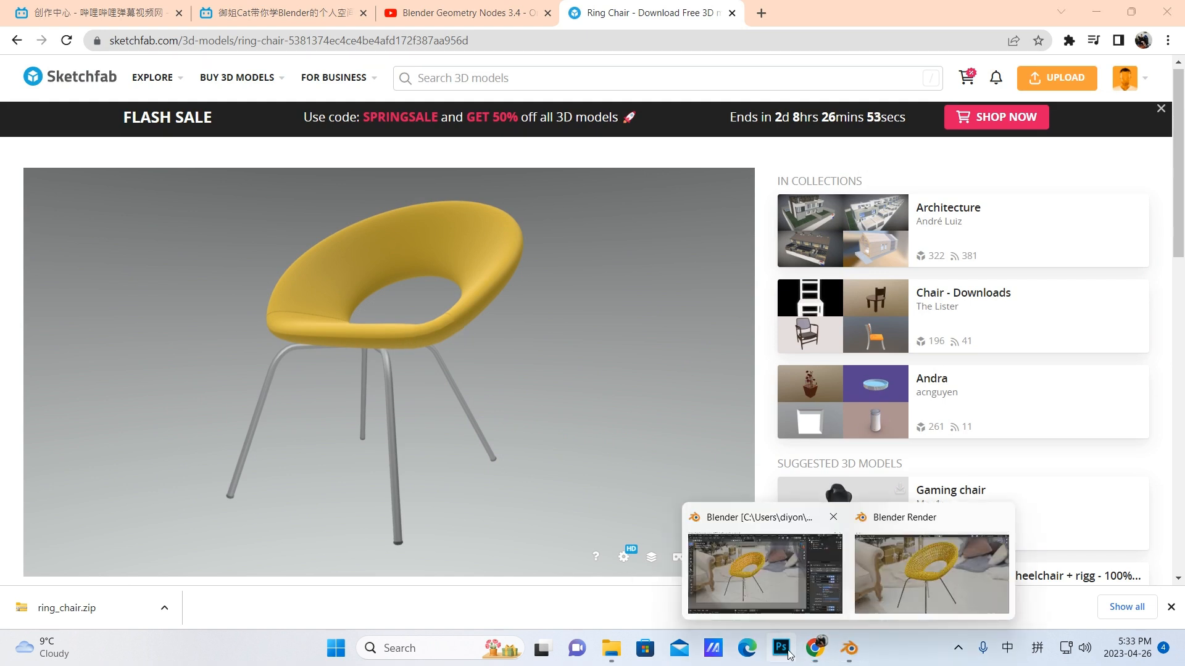
Step: Open the 几何节点 video list from page 2 of the bilibili channel's collections
{"action": "left_click", "coordinate": [277, 14]}
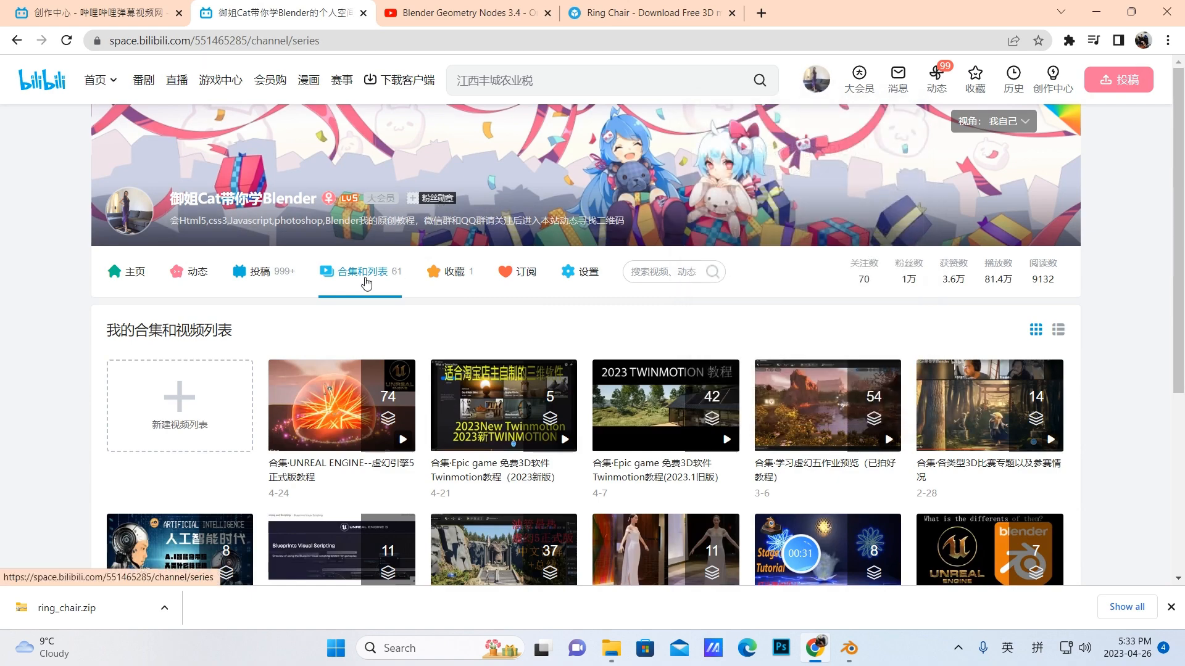
{"action": "scroll", "coordinate": [641, 367], "scroll_direction": "down", "scroll_amount": 2}
{"action": "scroll", "coordinate": [657, 353], "scroll_direction": "down", "scroll_amount": 2}
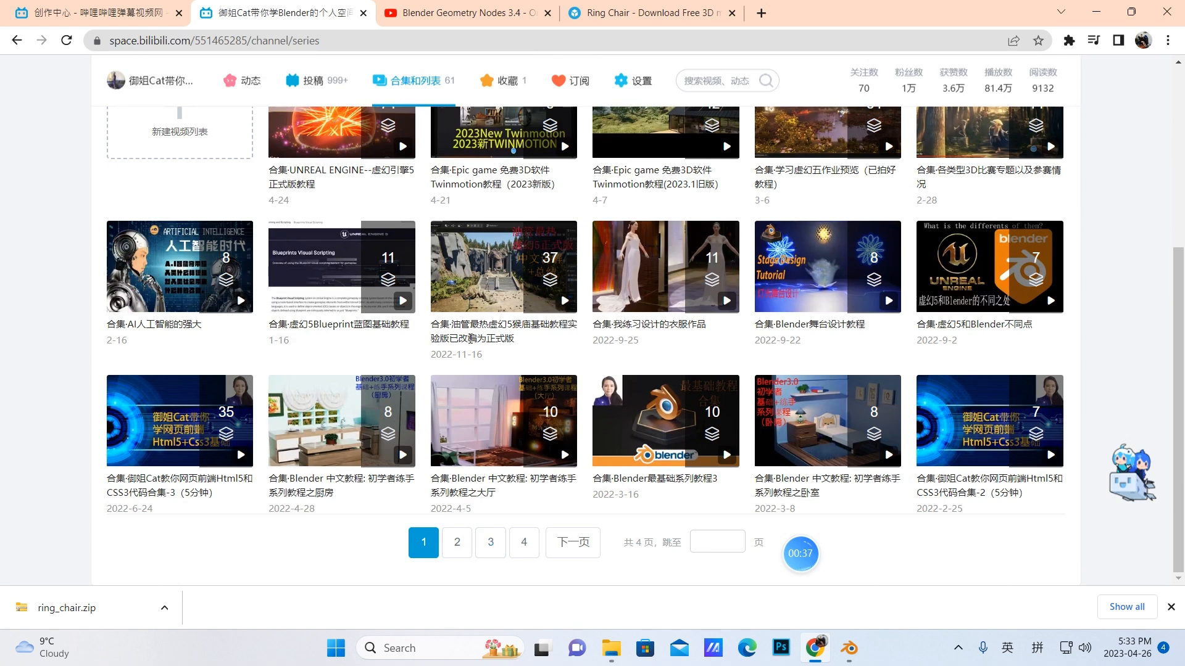
{"action": "left_click", "coordinate": [457, 543]}
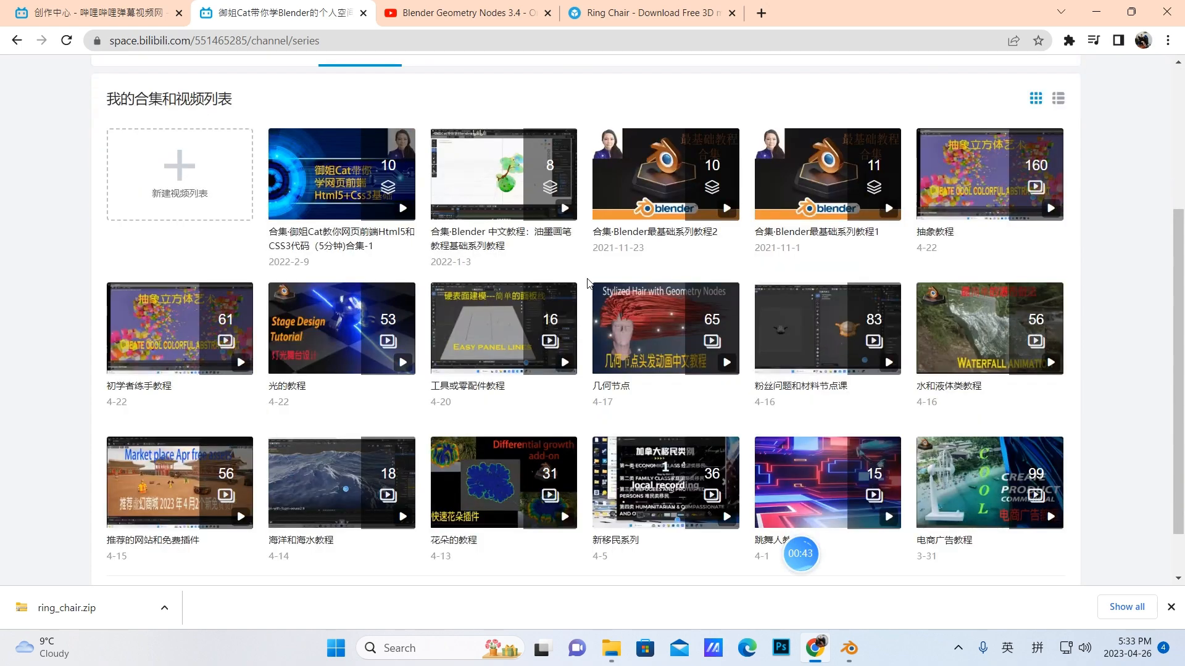
{"action": "left_click", "coordinate": [640, 333]}
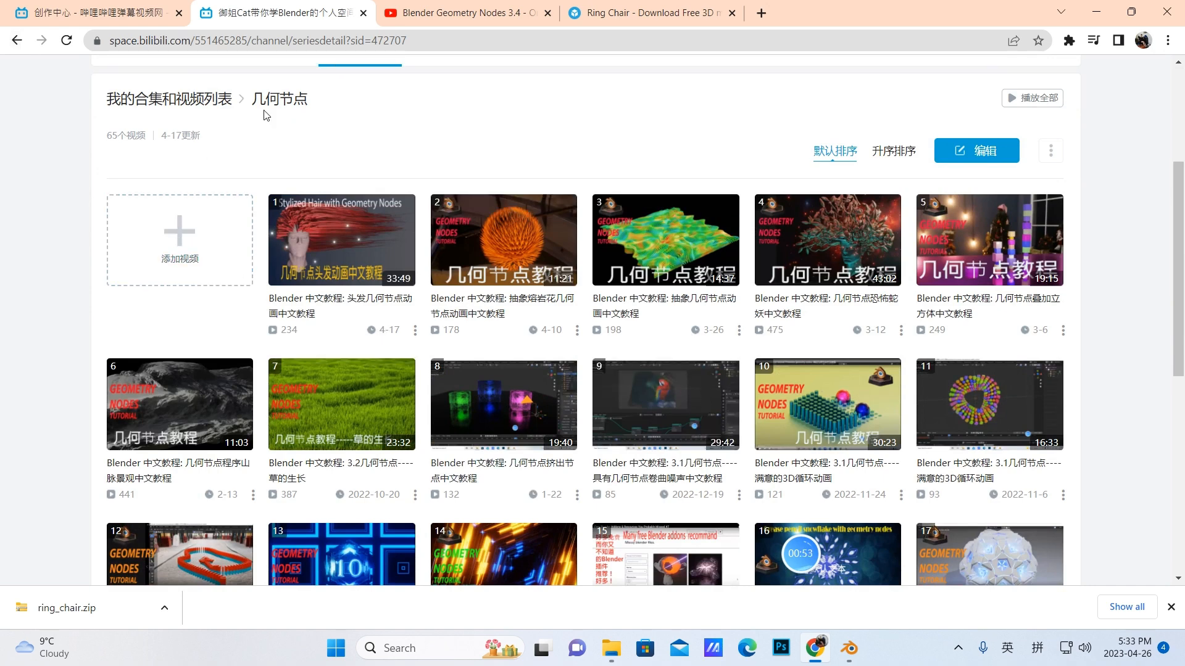
Step: Go back to the channel's collection overview, reopen the 几何节点 list and browse its tutorials
{"action": "left_click", "coordinate": [16, 45]}
{"action": "scroll", "coordinate": [690, 301], "scroll_direction": "down", "scroll_amount": 3}
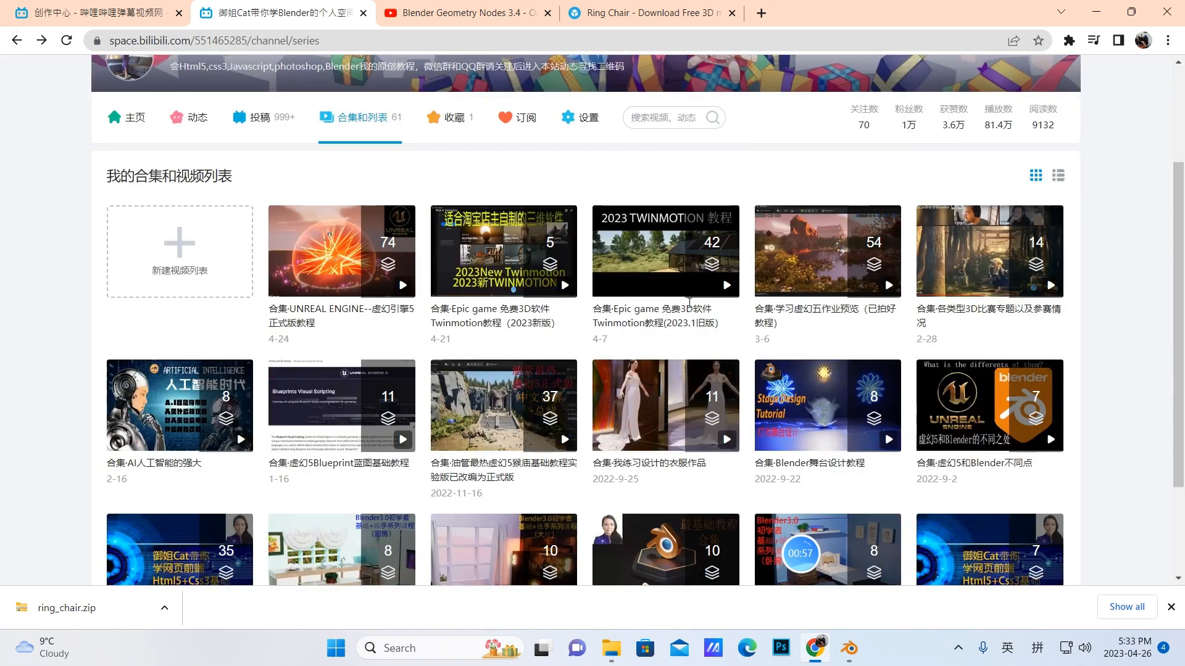
{"action": "scroll", "coordinate": [608, 455], "scroll_direction": "down", "scroll_amount": 3}
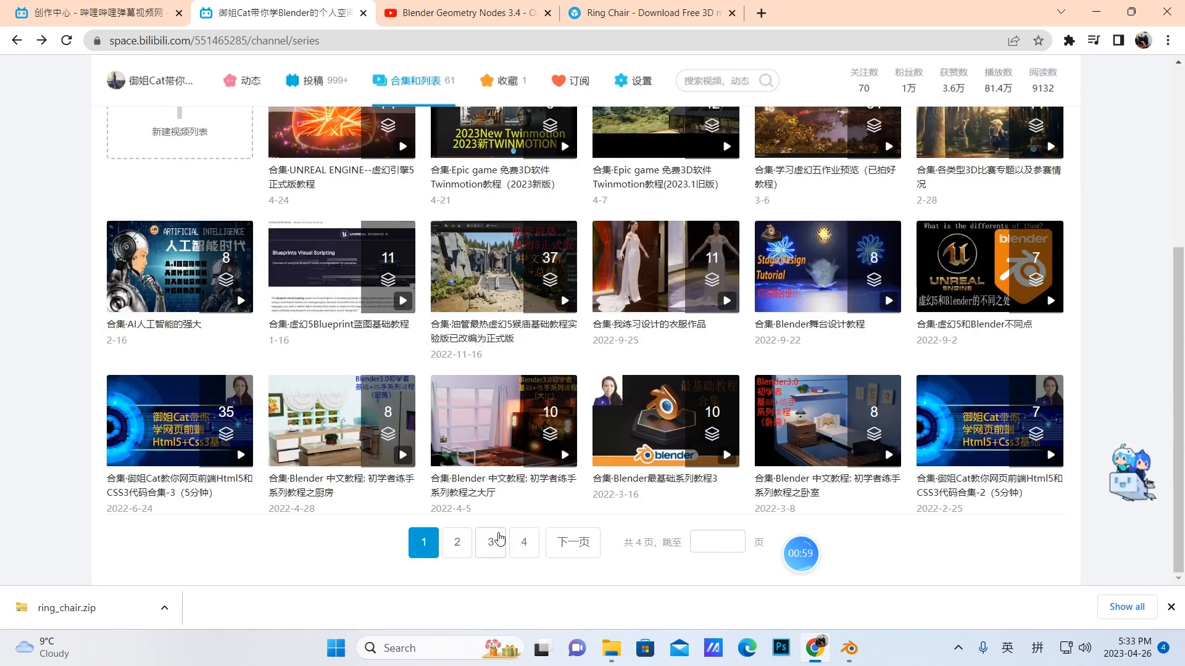
{"action": "left_click", "coordinate": [490, 542]}
{"action": "scroll", "coordinate": [686, 363], "scroll_direction": "down", "scroll_amount": 4}
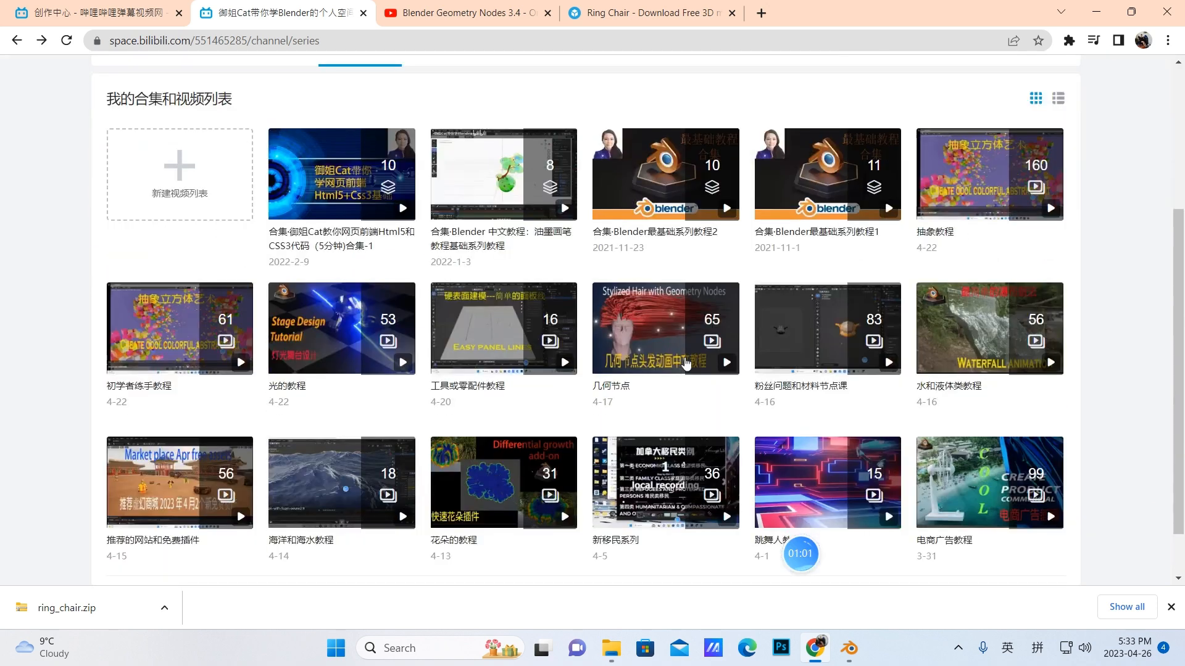
{"action": "left_click", "coordinate": [635, 341]}
{"action": "scroll", "coordinate": [635, 346], "scroll_direction": "down", "scroll_amount": 5}
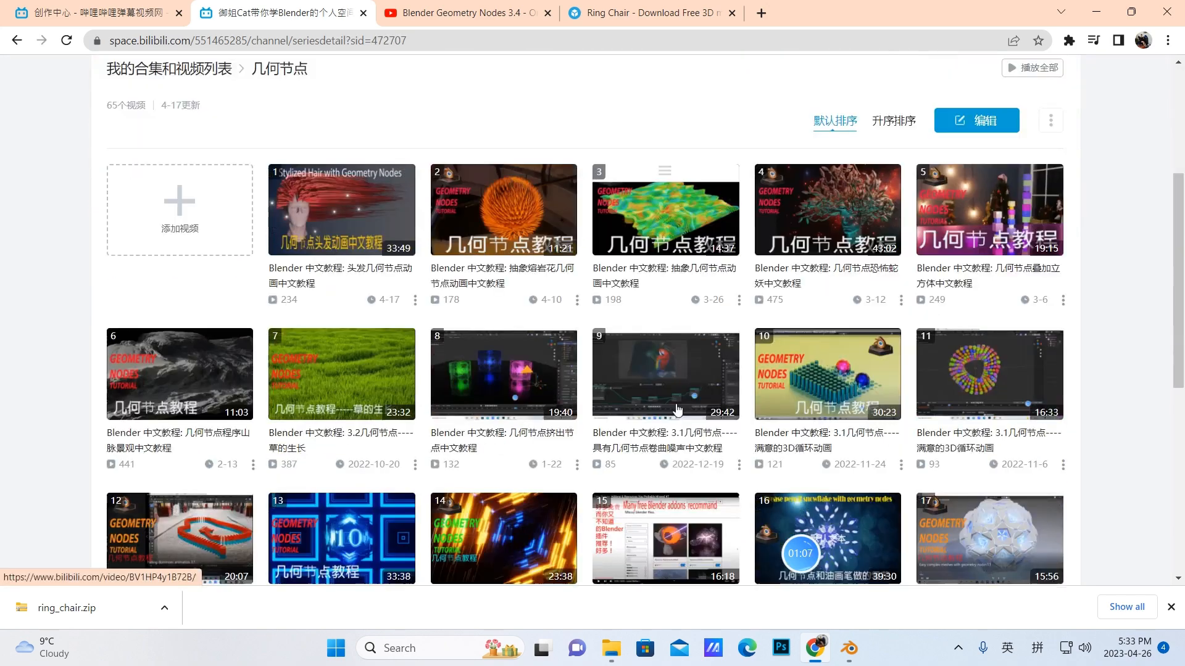
Step: Switch to Blender, view the finished woven chair render and close the render window
{"action": "mouse_move", "coordinate": [849, 647]}
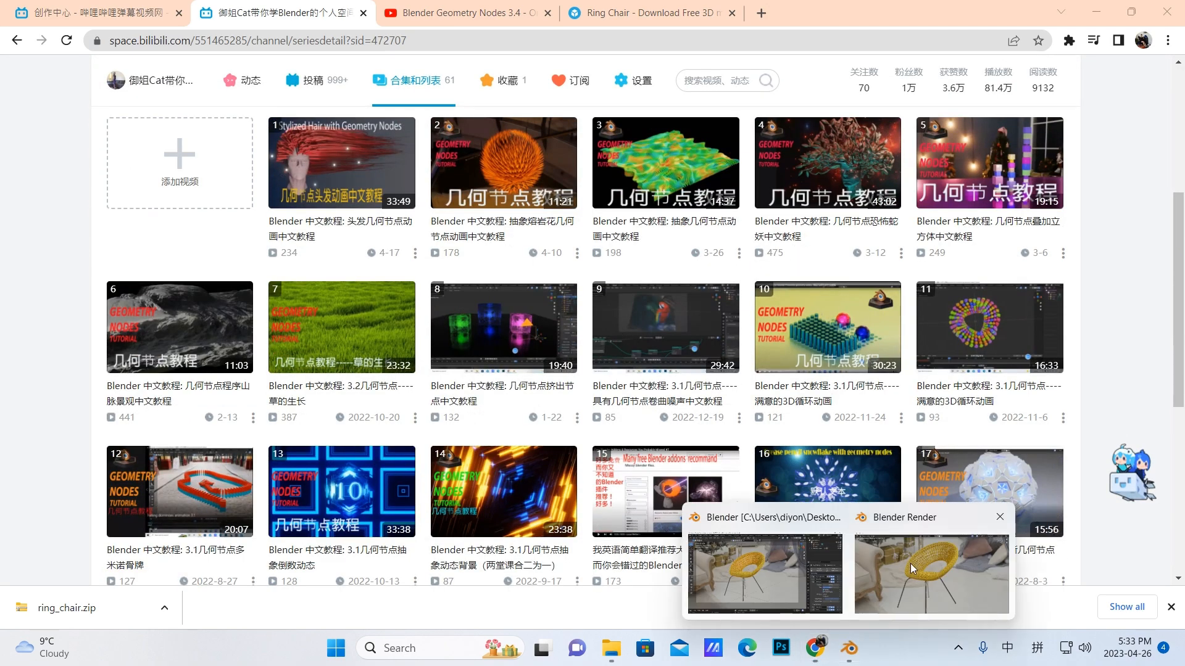
{"action": "left_click", "coordinate": [913, 568]}
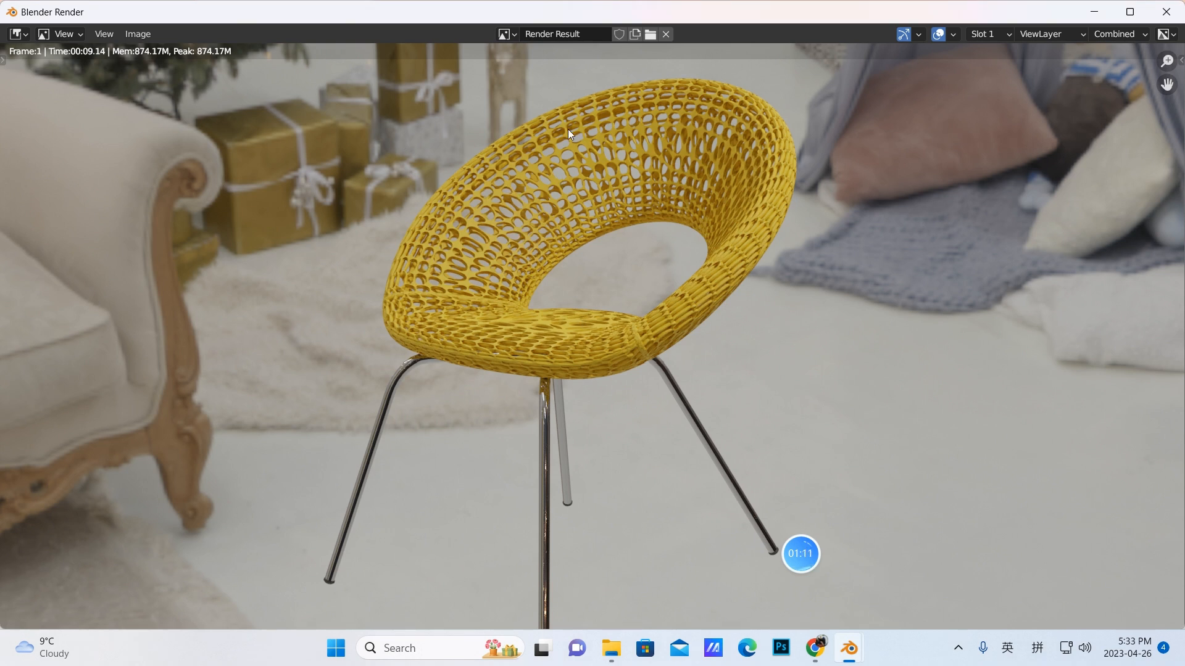
{"action": "left_click", "coordinate": [1168, 12]}
{"action": "left_click", "coordinate": [850, 648]}
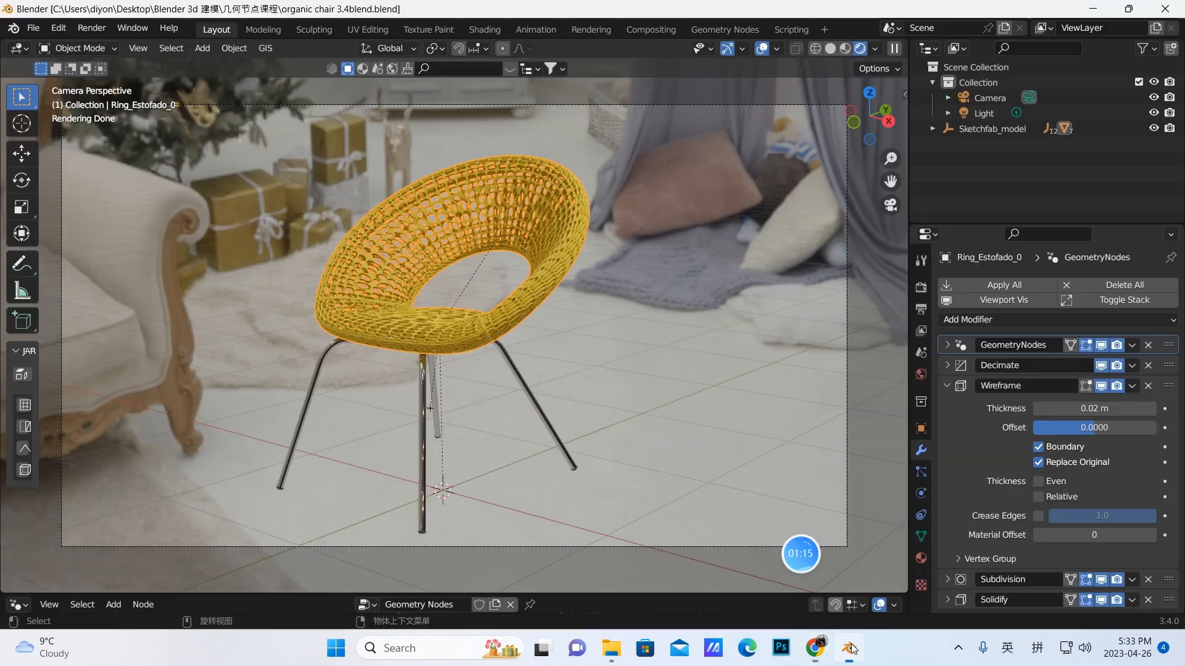
Step: Start a new Blender file and delete the default cube
{"action": "left_click", "coordinate": [34, 28]}
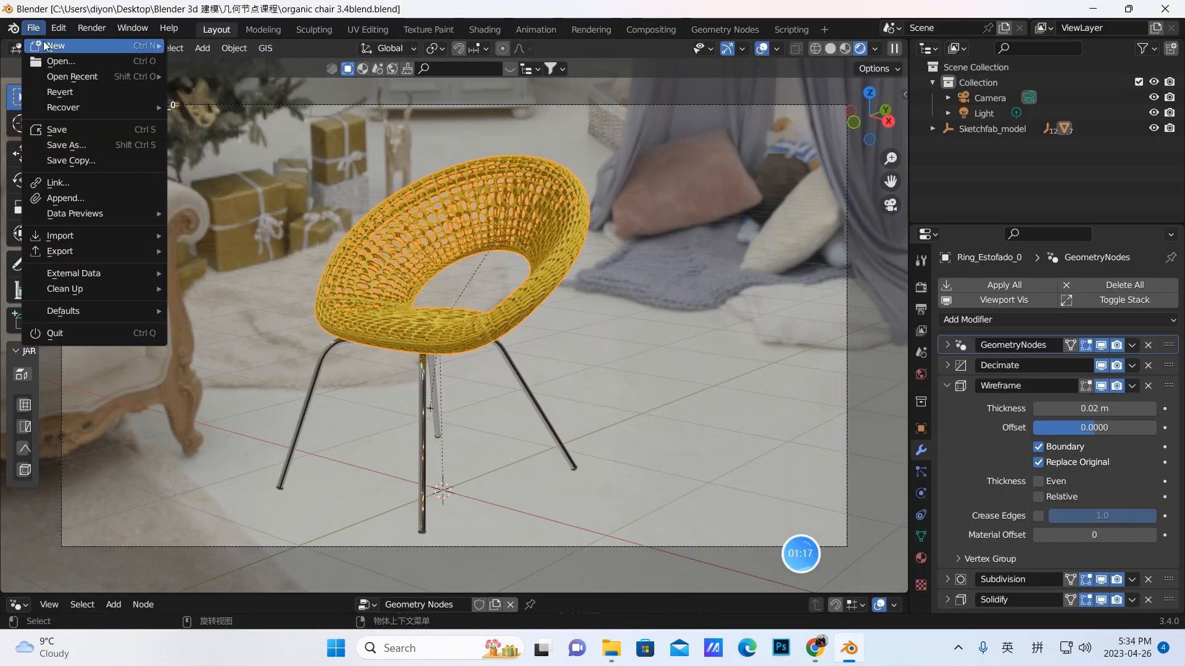
{"action": "mouse_move", "coordinate": [45, 45]}
{"action": "left_click", "coordinate": [209, 45]}
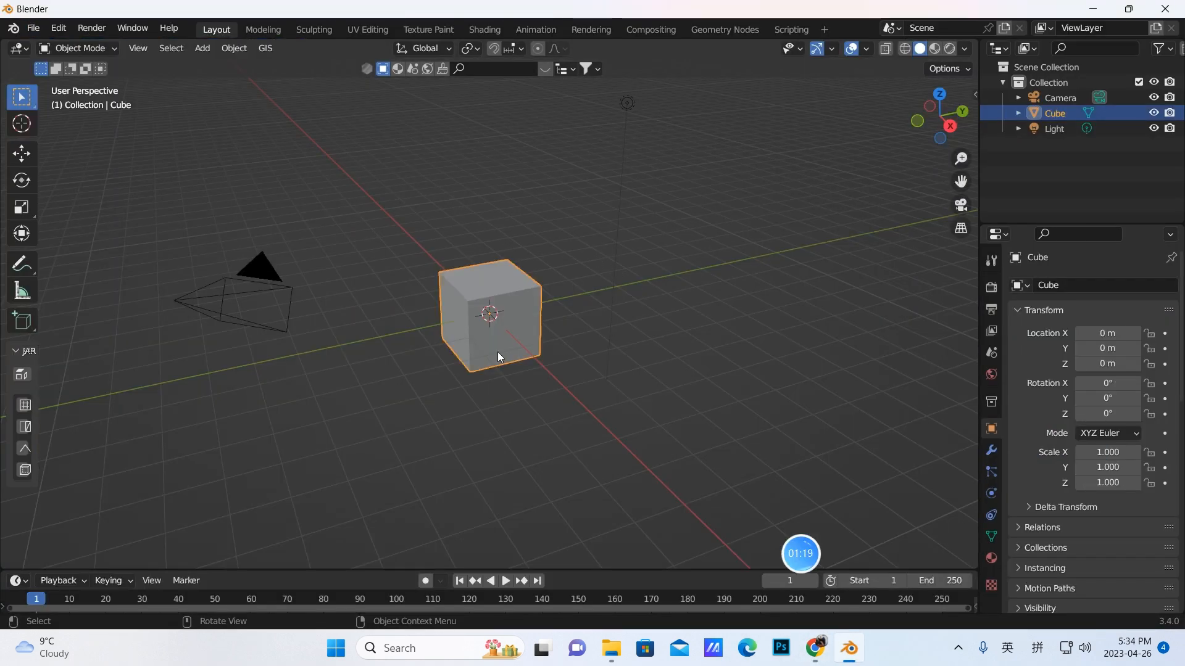
{"action": "key", "text": "x"}
{"action": "left_click", "coordinate": [476, 350]}
{"action": "middle_click_drag", "start_coordinate": [476, 350], "coordinate": [746, 630]}
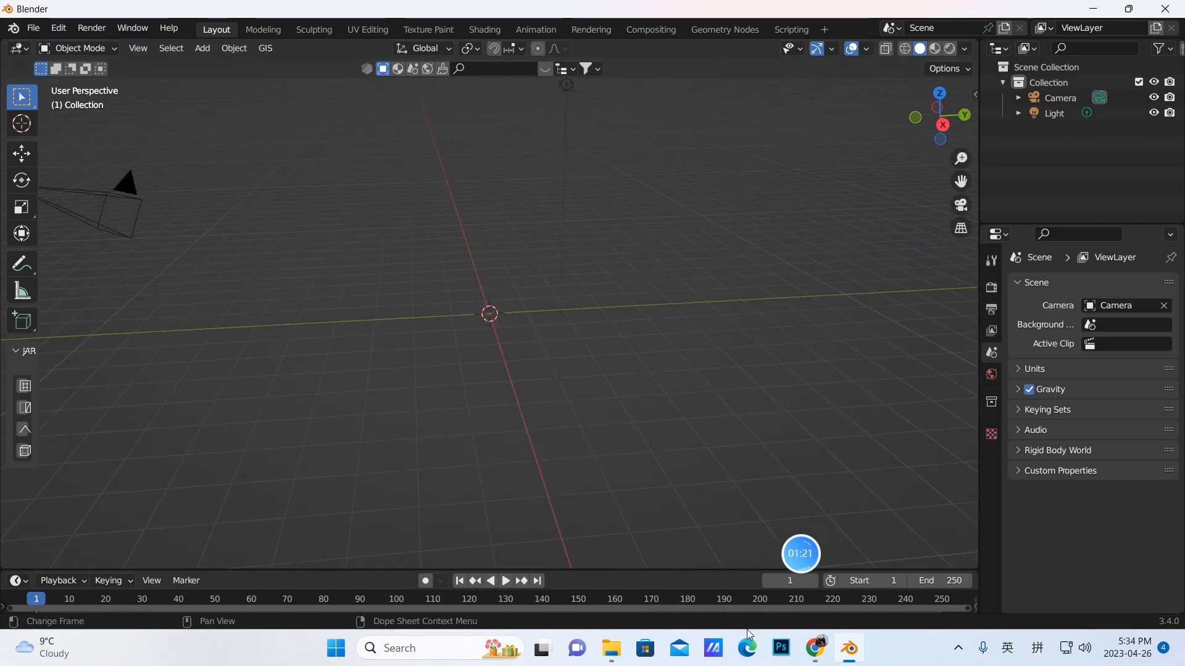
Step: Switch to Chrome and open the download options of the Ring Chair model on Sketchfab
{"action": "left_click", "coordinate": [814, 648]}
{"action": "left_click", "coordinate": [651, 13]}
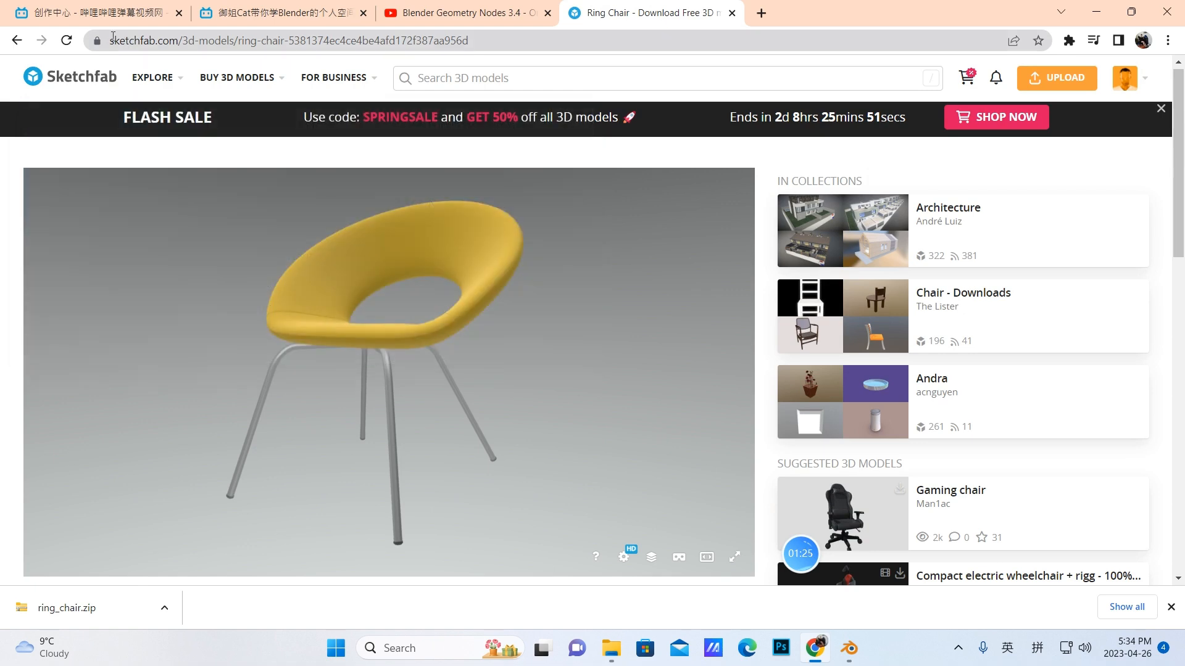
{"action": "left_click_drag", "start_coordinate": [1178, 158], "coordinate": [1179, 211]}
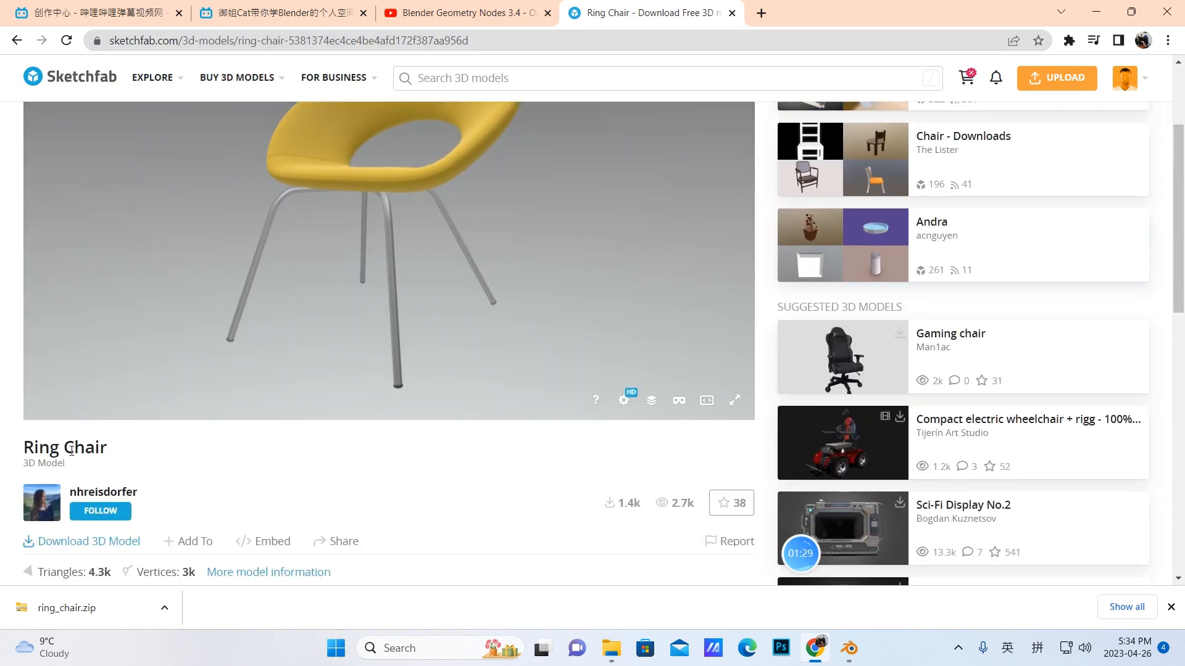
{"action": "left_click", "coordinate": [89, 542]}
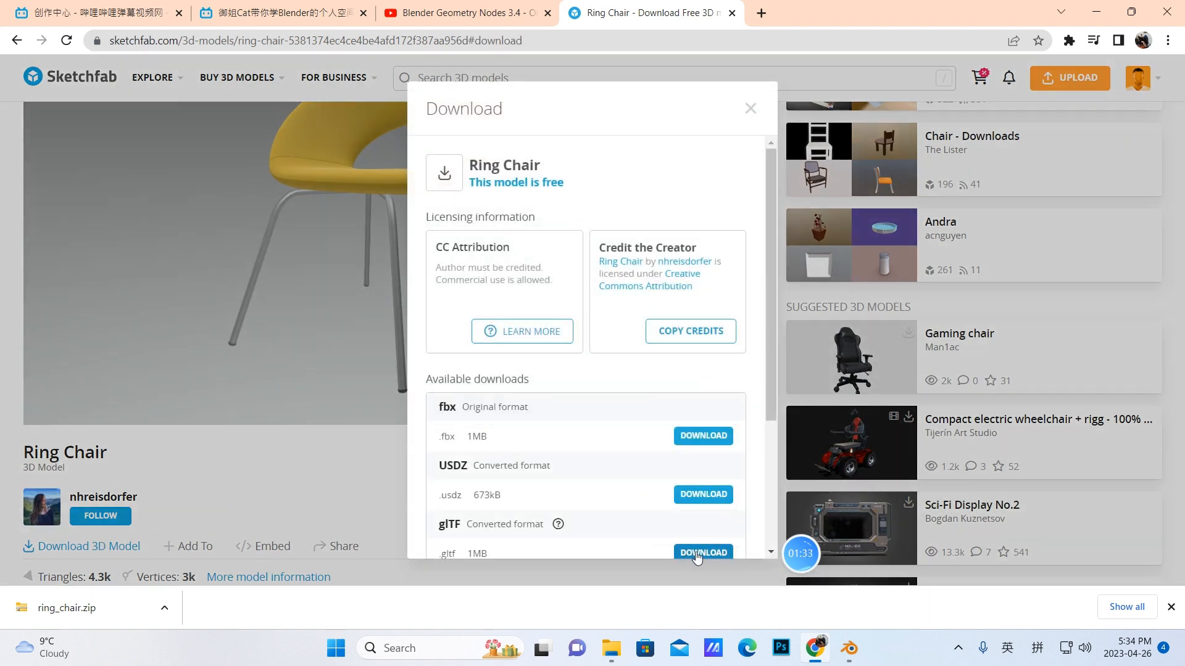
Step: In File Explorer's Downloads, check ring_chair.zip and open the extracted ring_chair folder to locate scene.gltf
{"action": "left_click", "coordinate": [608, 649]}
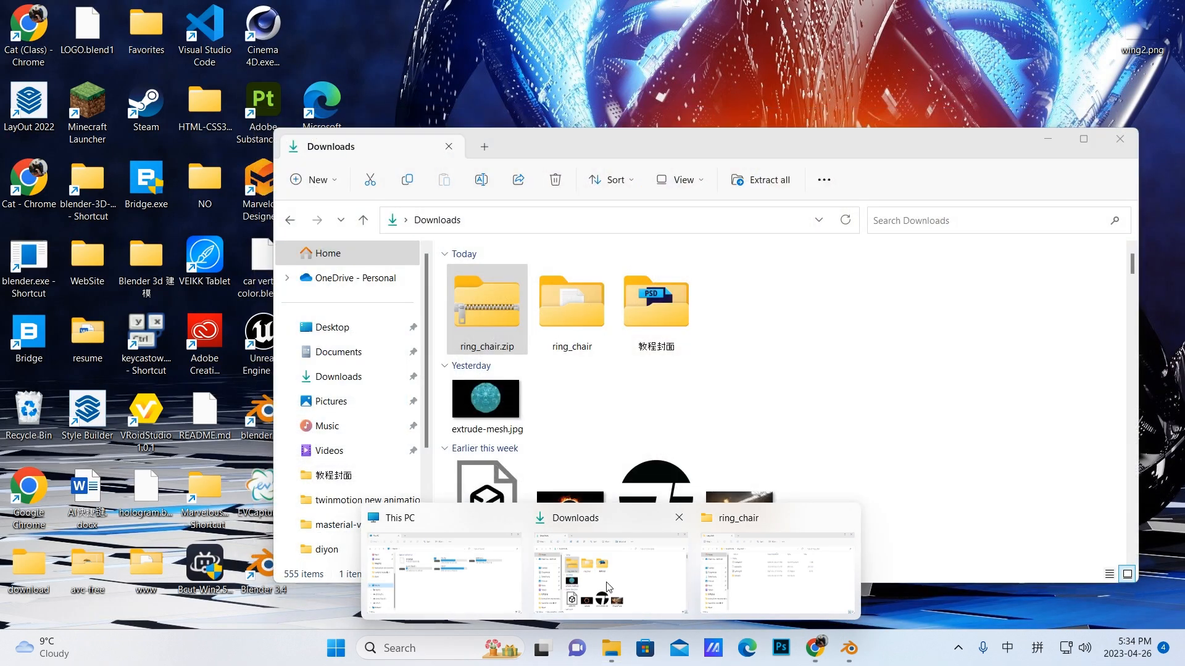
{"action": "left_click", "coordinate": [608, 577]}
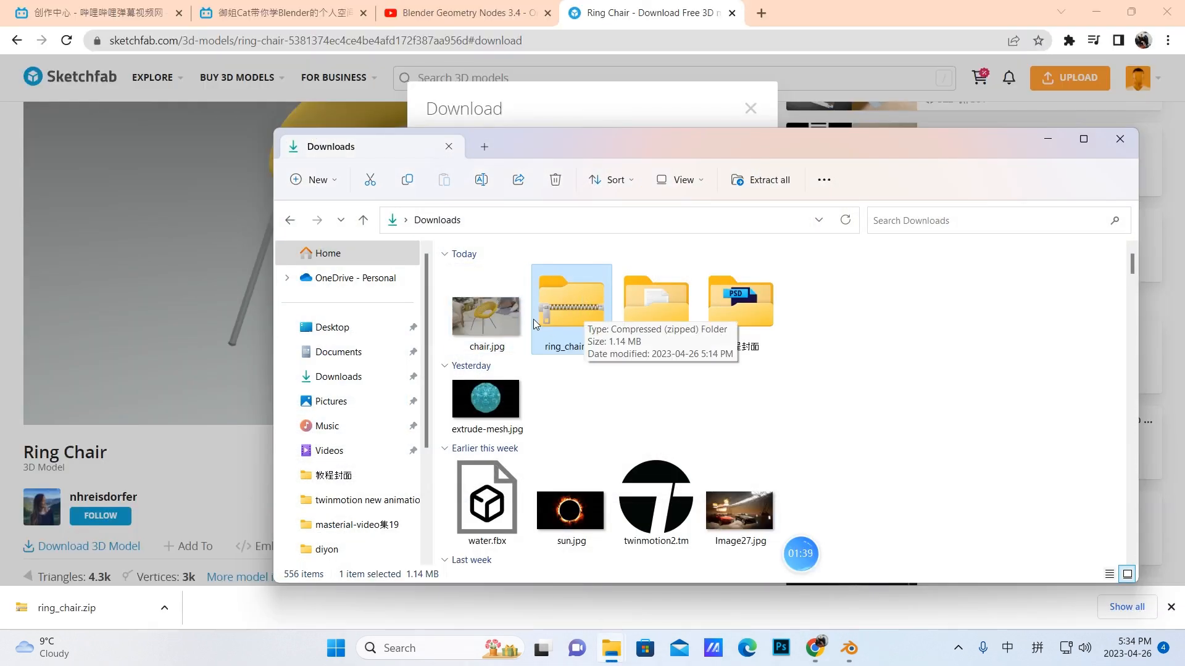
{"action": "right_click", "coordinate": [568, 305]}
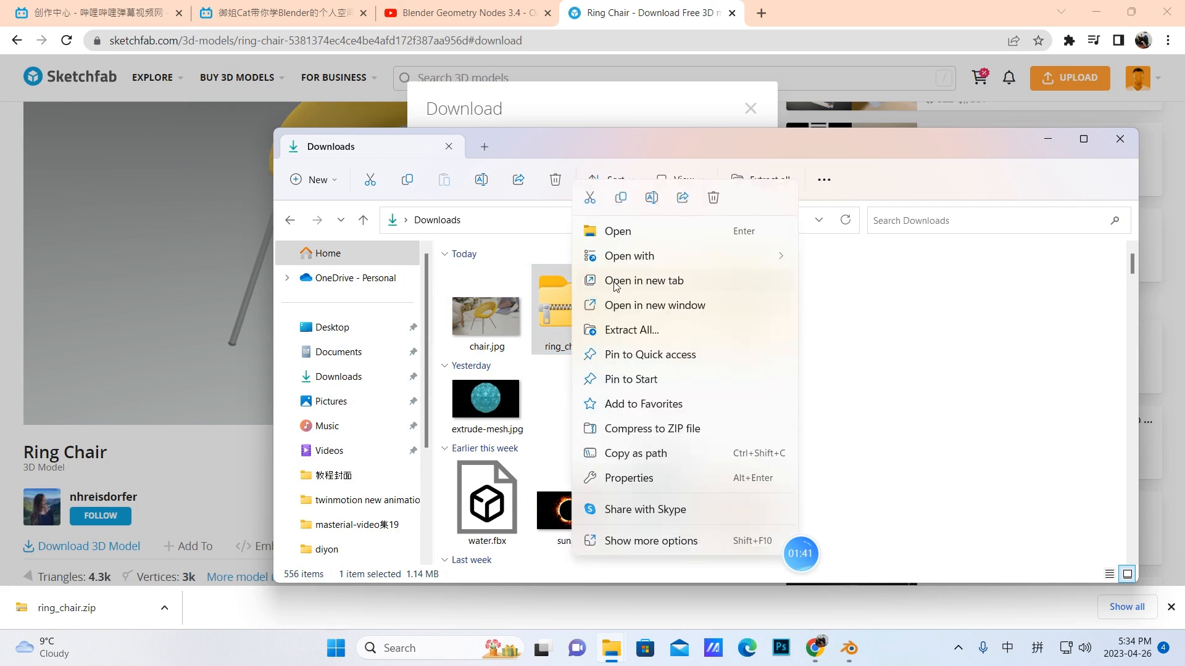
{"action": "left_click", "coordinate": [558, 335]}
{"action": "double_click", "coordinate": [685, 321]}
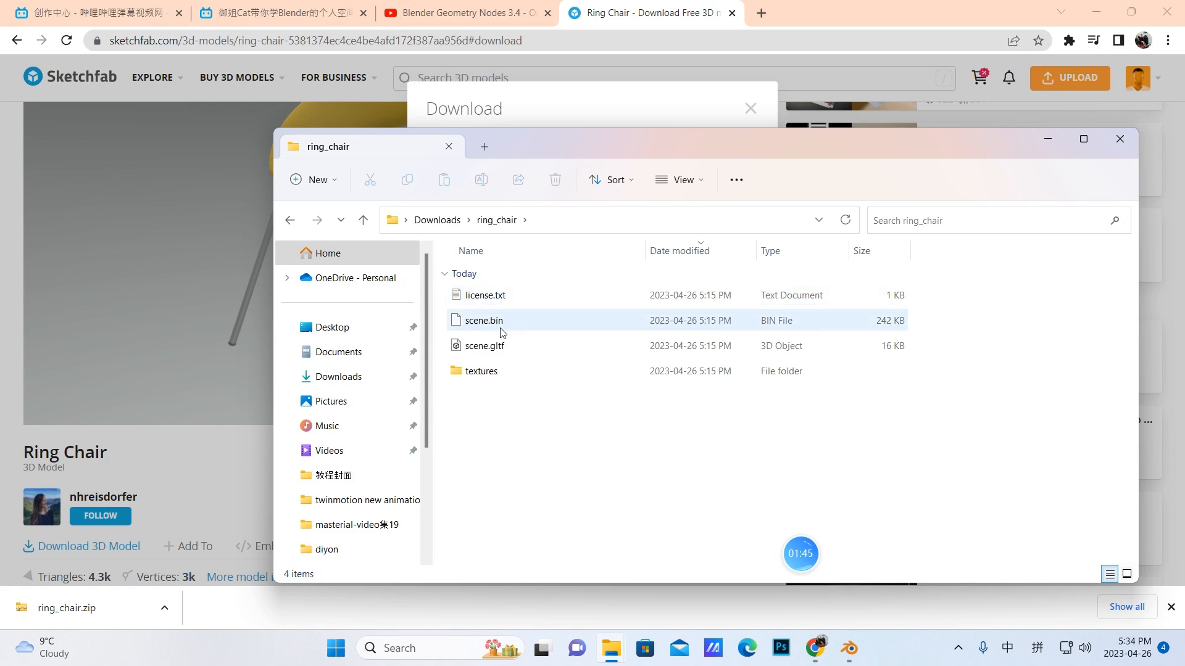
{"action": "left_click", "coordinate": [501, 347]}
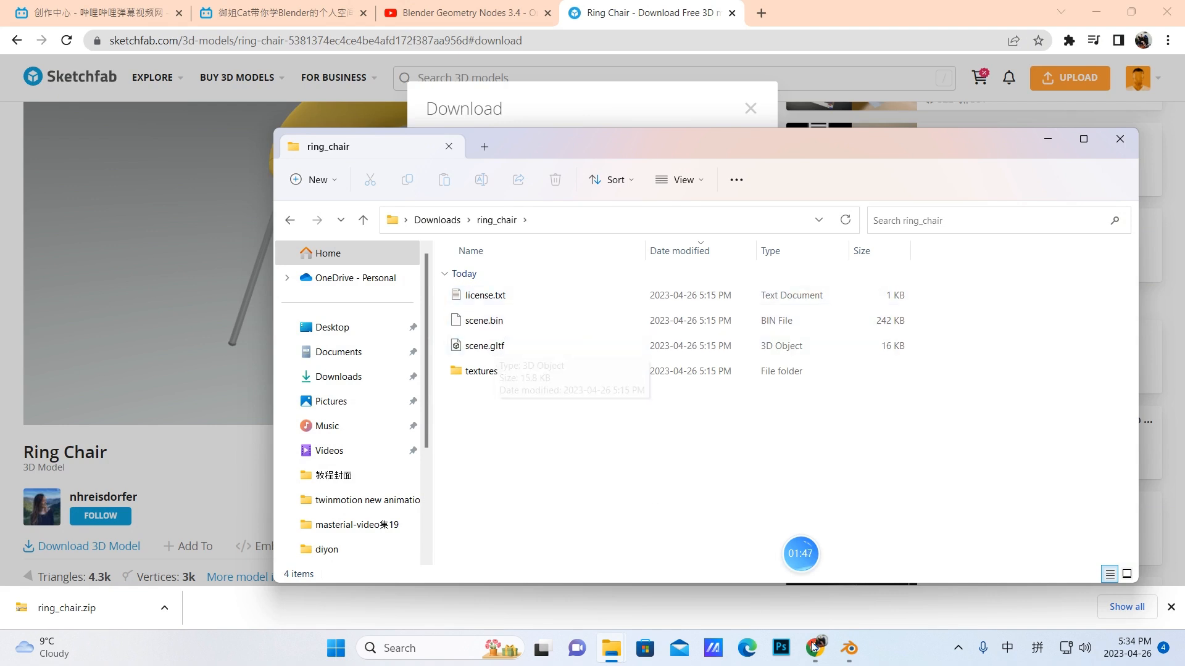
Step: Switch to Blender and open the glTF 2.0 (.glb/.gltf) import file browser
{"action": "left_click", "coordinate": [849, 648]}
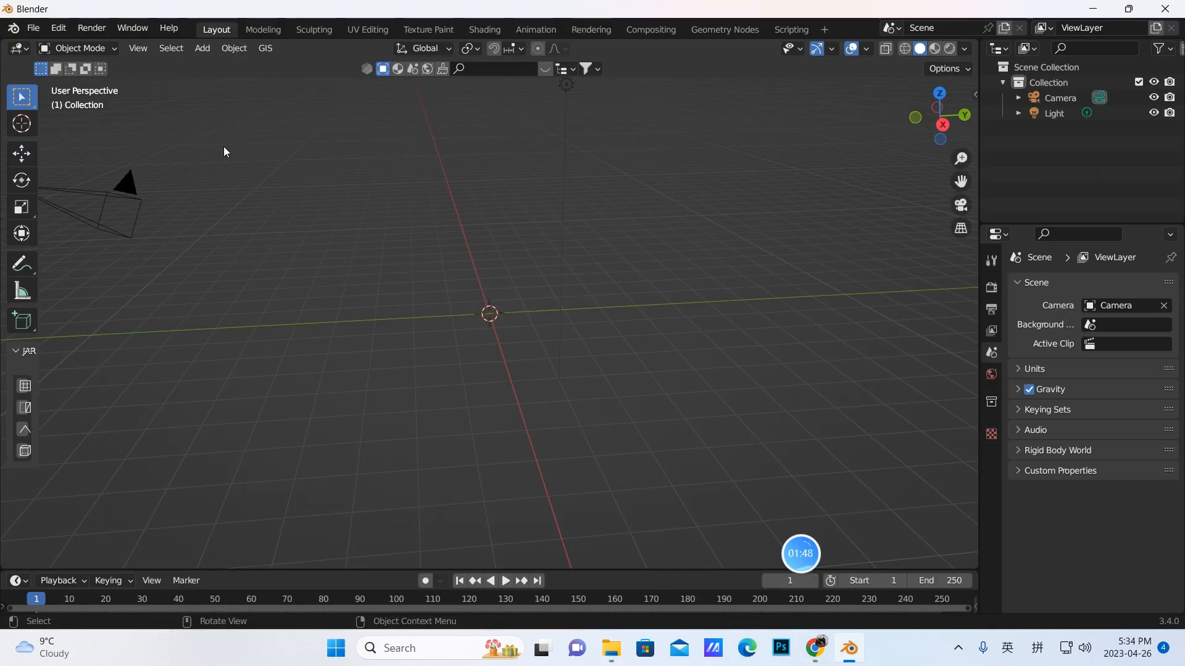
{"action": "left_click", "coordinate": [33, 27]}
{"action": "mouse_move", "coordinate": [60, 237]}
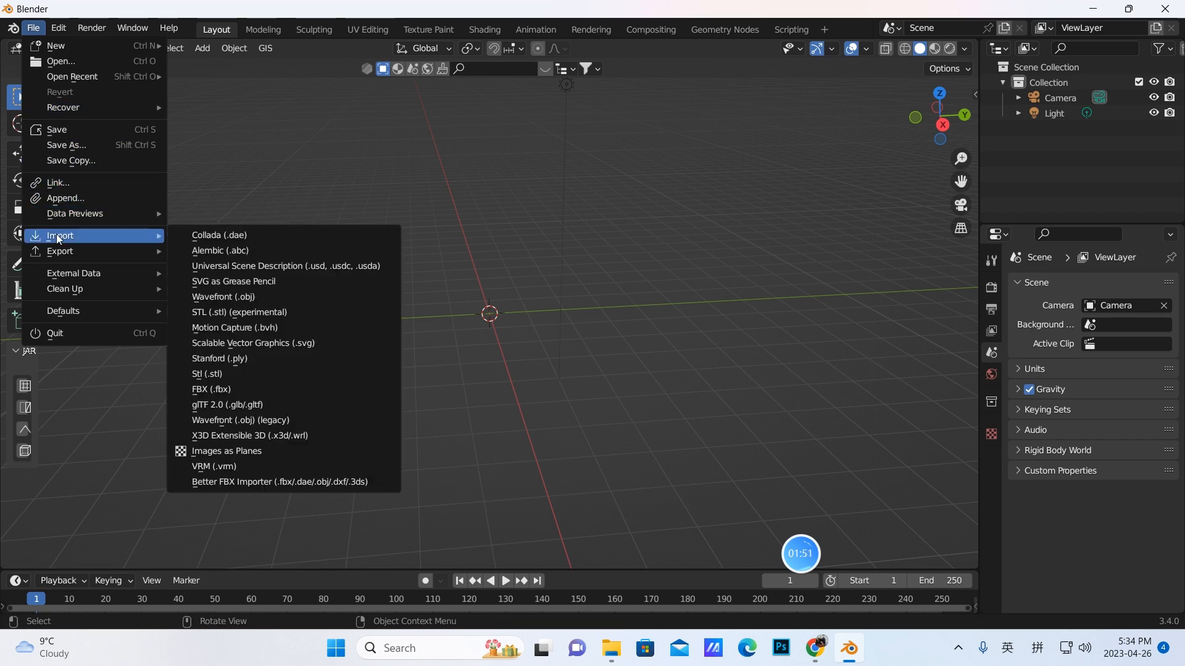
{"action": "left_click", "coordinate": [224, 406]}
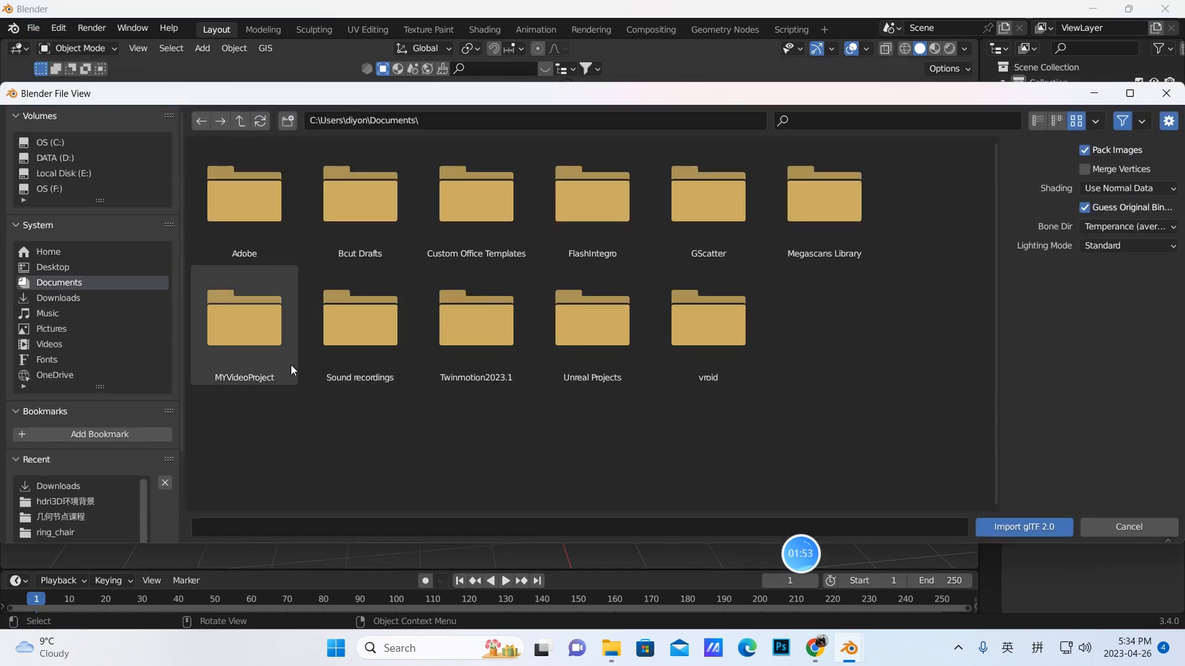
Step: Switch to Chrome, close the Sketchfab download dialog and view the Ring Chair model page again
{"action": "mouse_move", "coordinate": [823, 642]}
{"action": "left_click", "coordinate": [789, 577]}
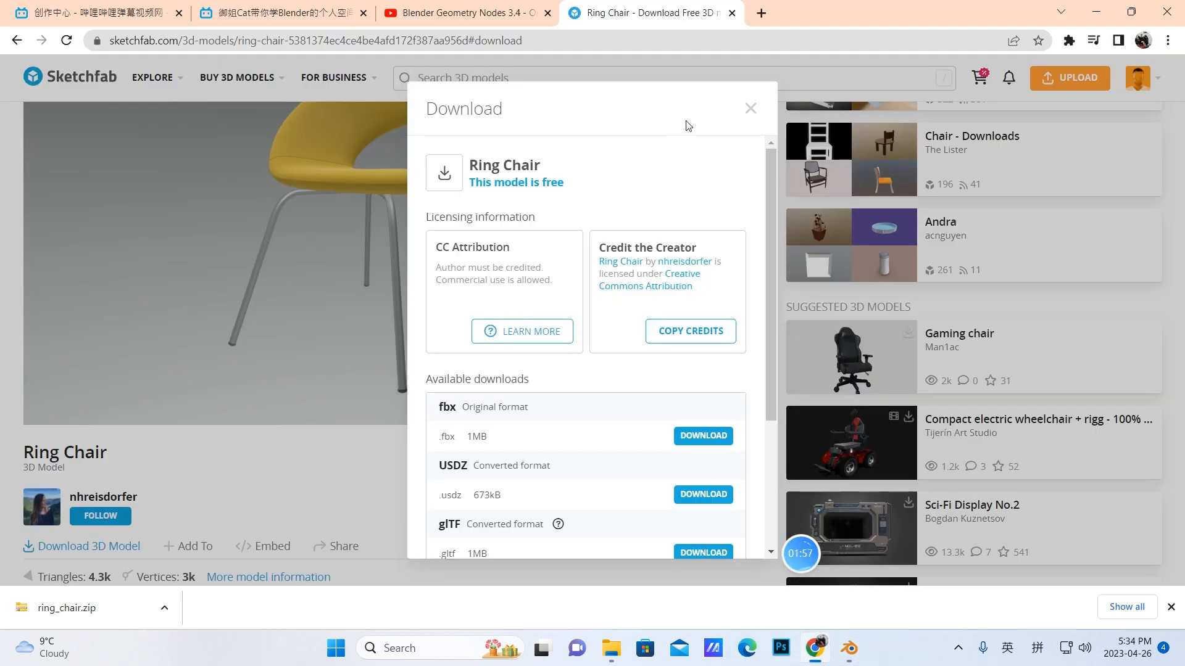
{"action": "left_click", "coordinate": [751, 109]}
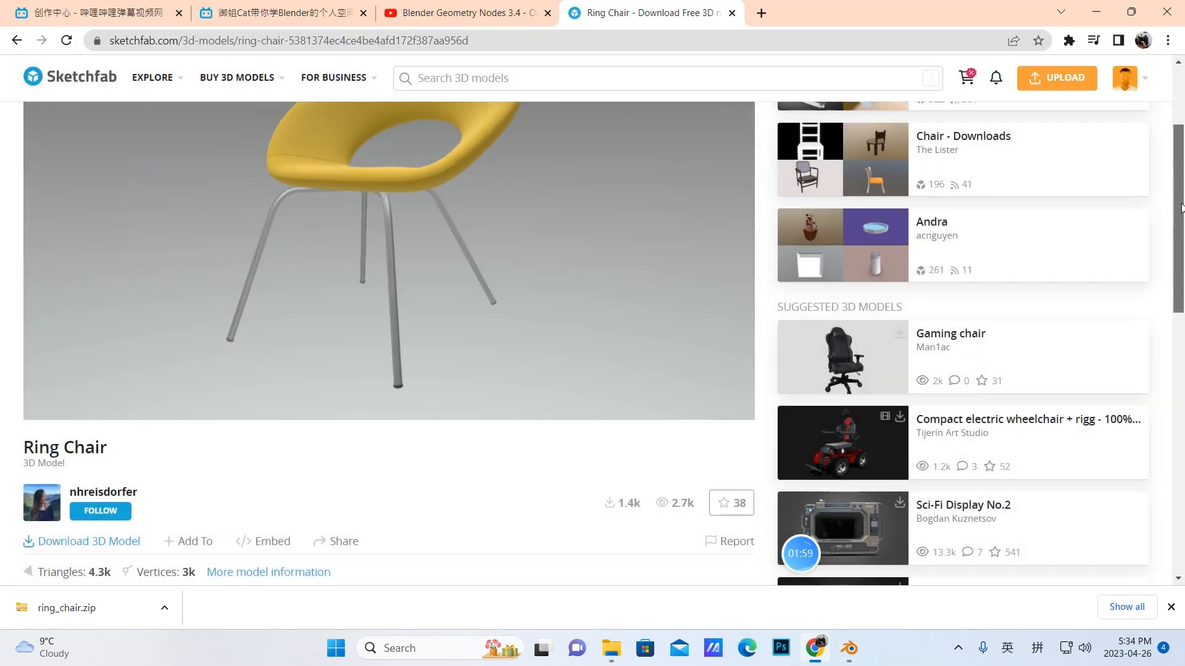
{"action": "scroll", "coordinate": [1180, 208], "scroll_direction": "up", "scroll_amount": 3}
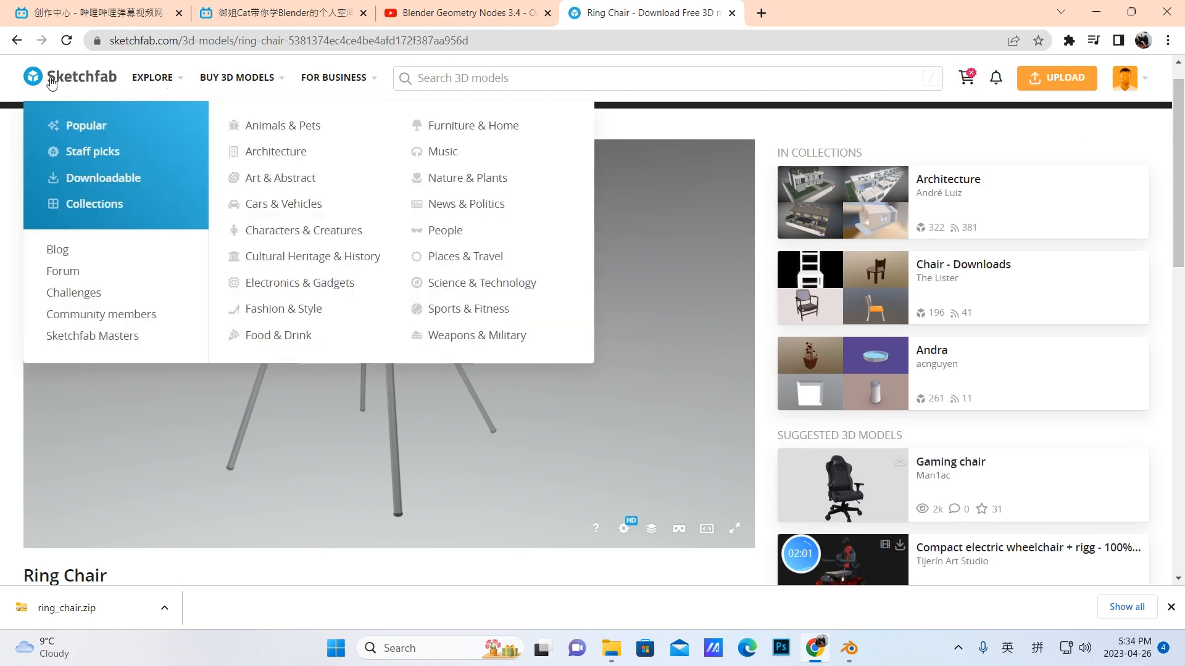
{"action": "left_click", "coordinate": [16, 42]}
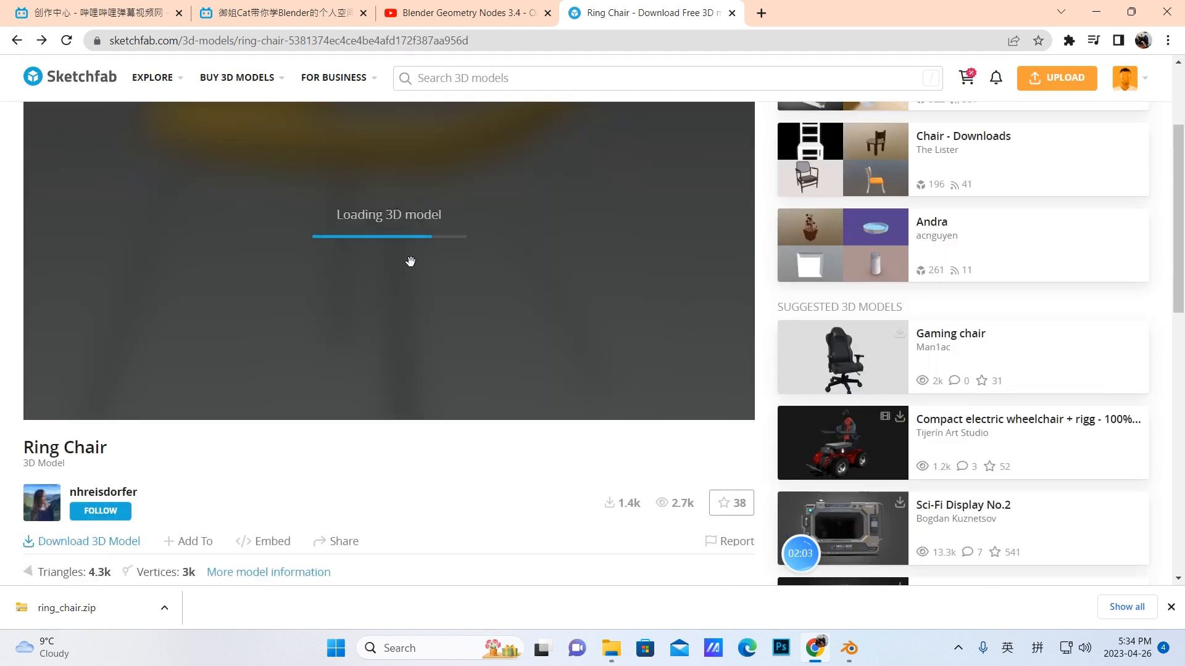
{"action": "left_click", "coordinate": [17, 42]}
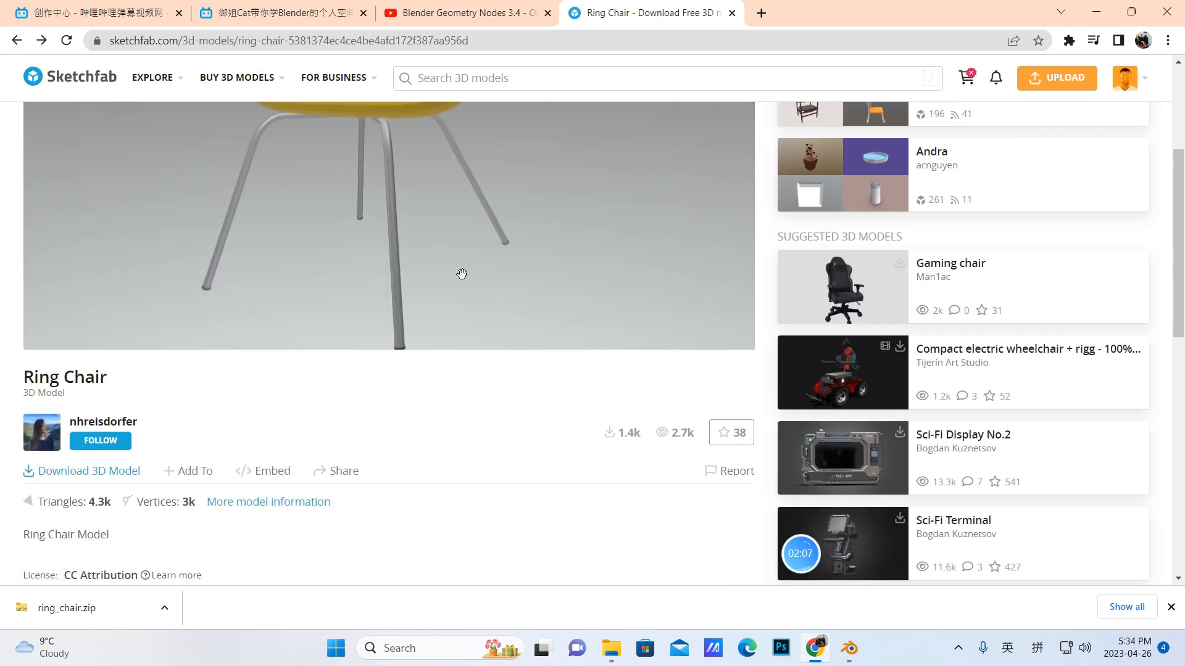
{"action": "left_click_drag", "start_coordinate": [1178, 216], "coordinate": [1178, 149]}
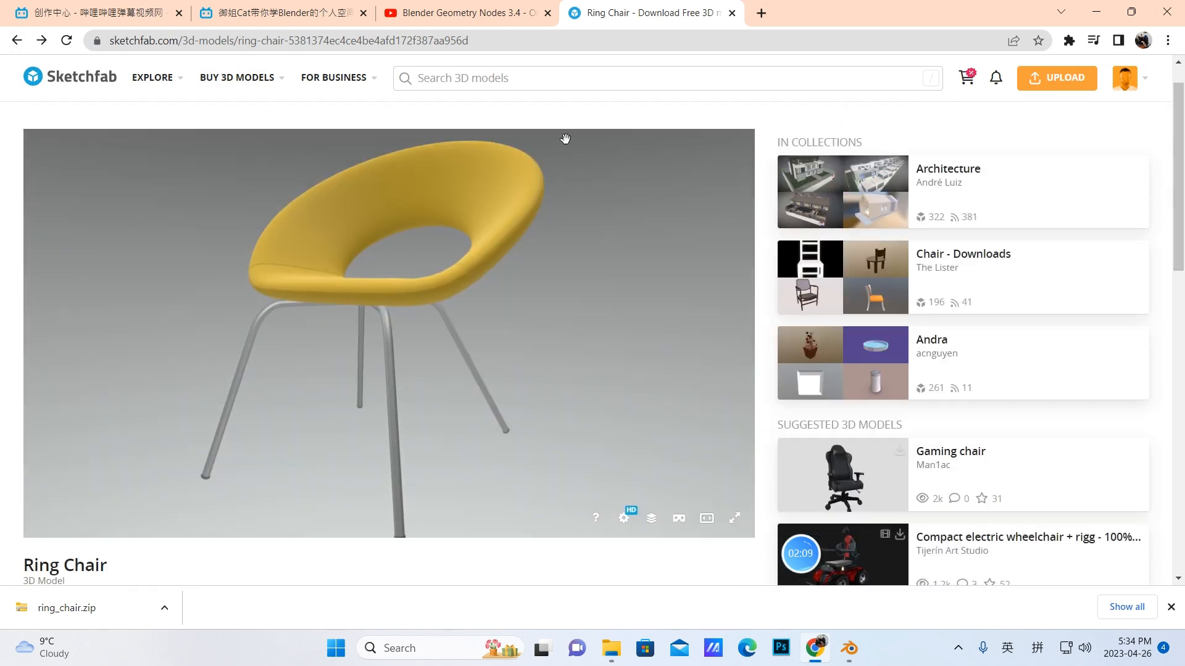
Step: Switch back to Blender's glTF import browser, go to Downloads and filter the files by "cha"
{"action": "mouse_move", "coordinate": [849, 647]}
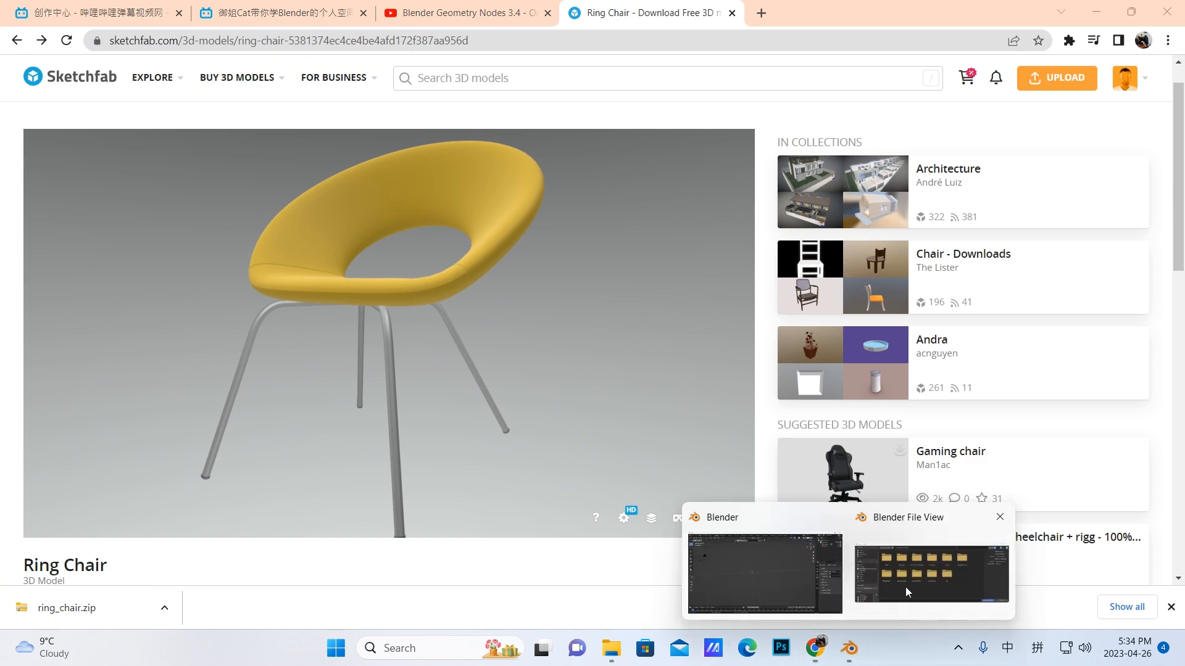
{"action": "left_click", "coordinate": [906, 587]}
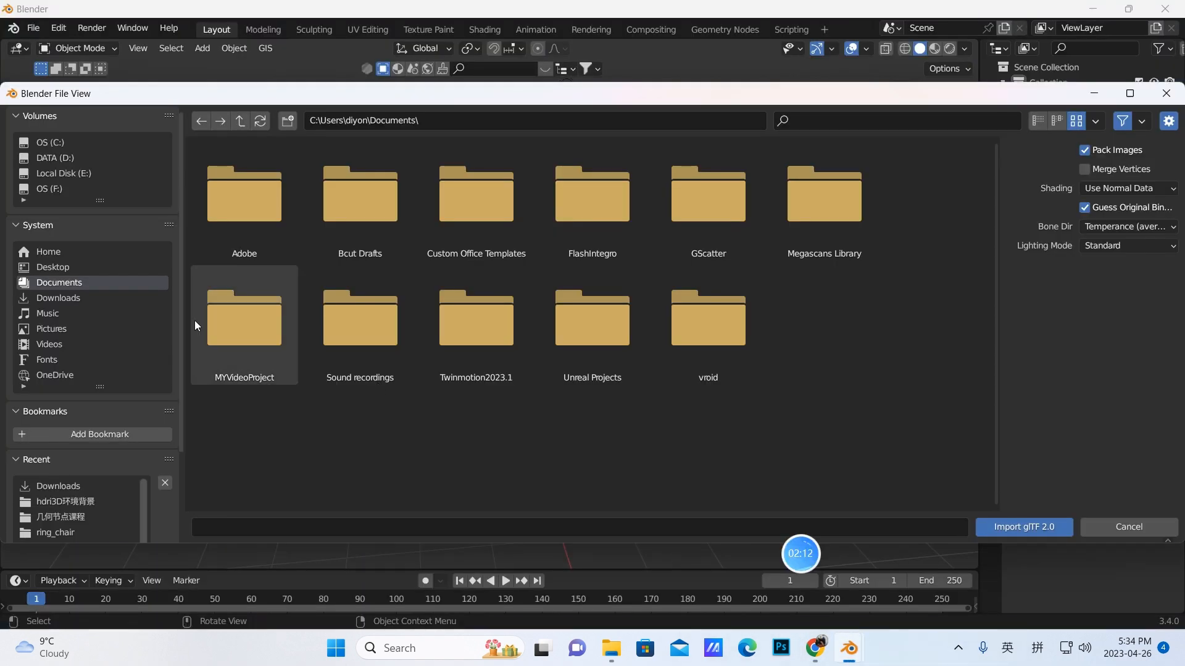
{"action": "left_click", "coordinate": [45, 299]}
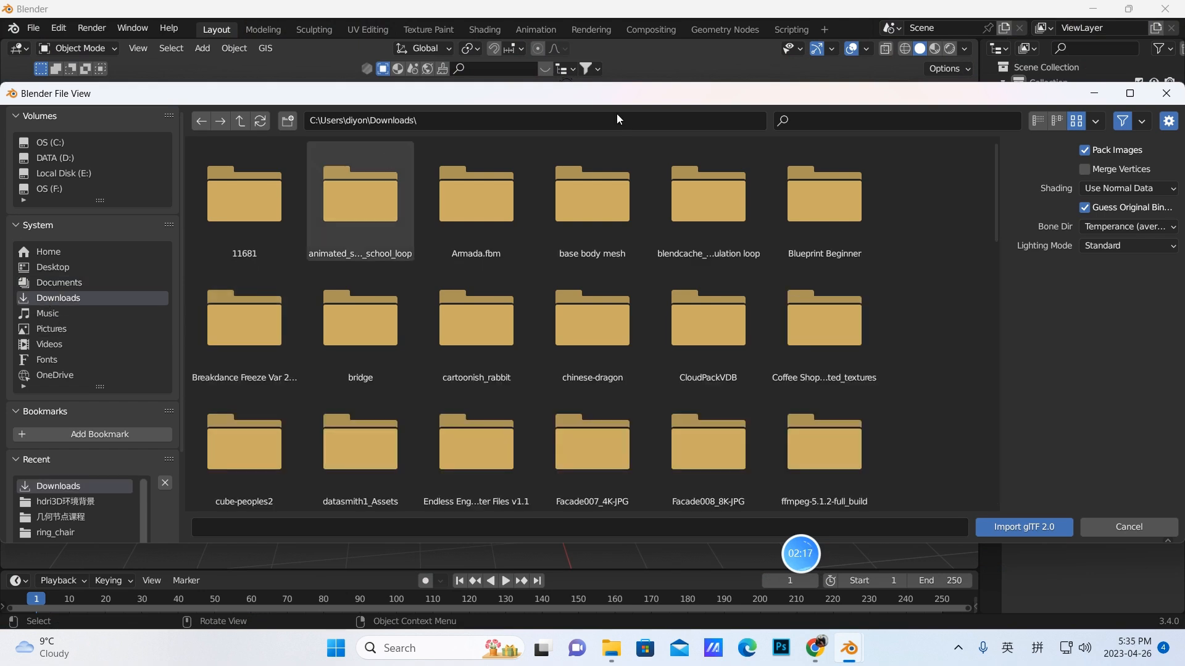
{"action": "left_click", "coordinate": [825, 114]}
{"action": "type", "text": "cha"}
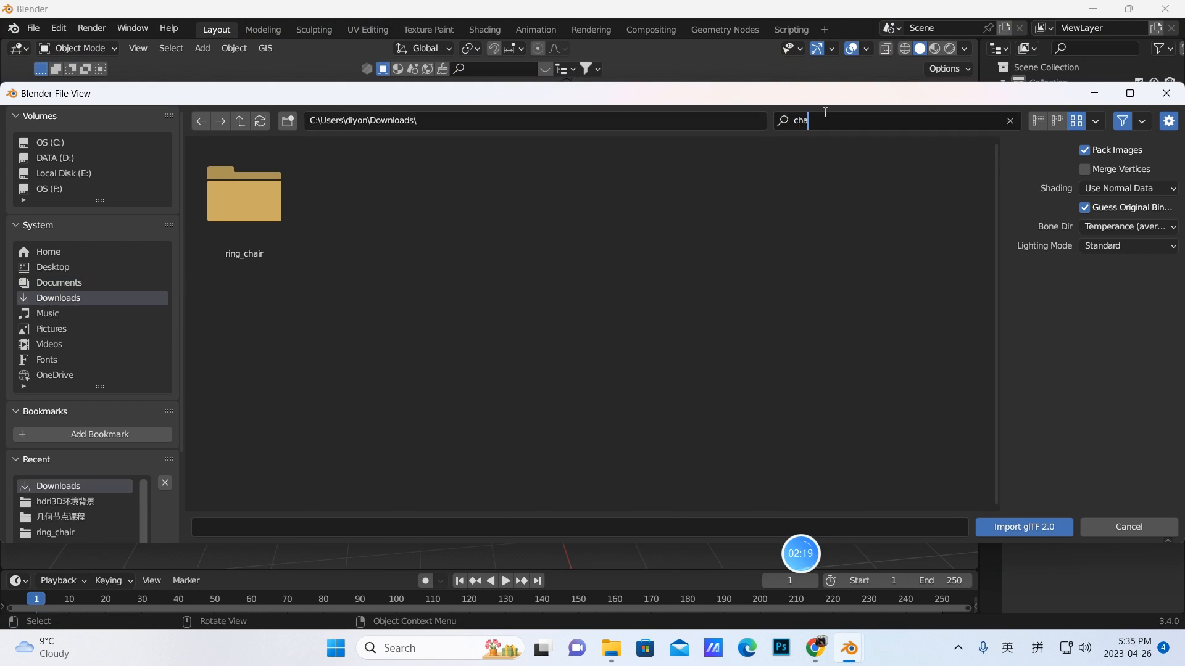
{"action": "type", "text": "s"}
{"action": "key", "text": "BackSpace"}
Step: Open the ring_chair folder and import scene.gltf into the scene
{"action": "double_click", "coordinate": [246, 222]}
{"action": "left_click", "coordinate": [356, 209]}
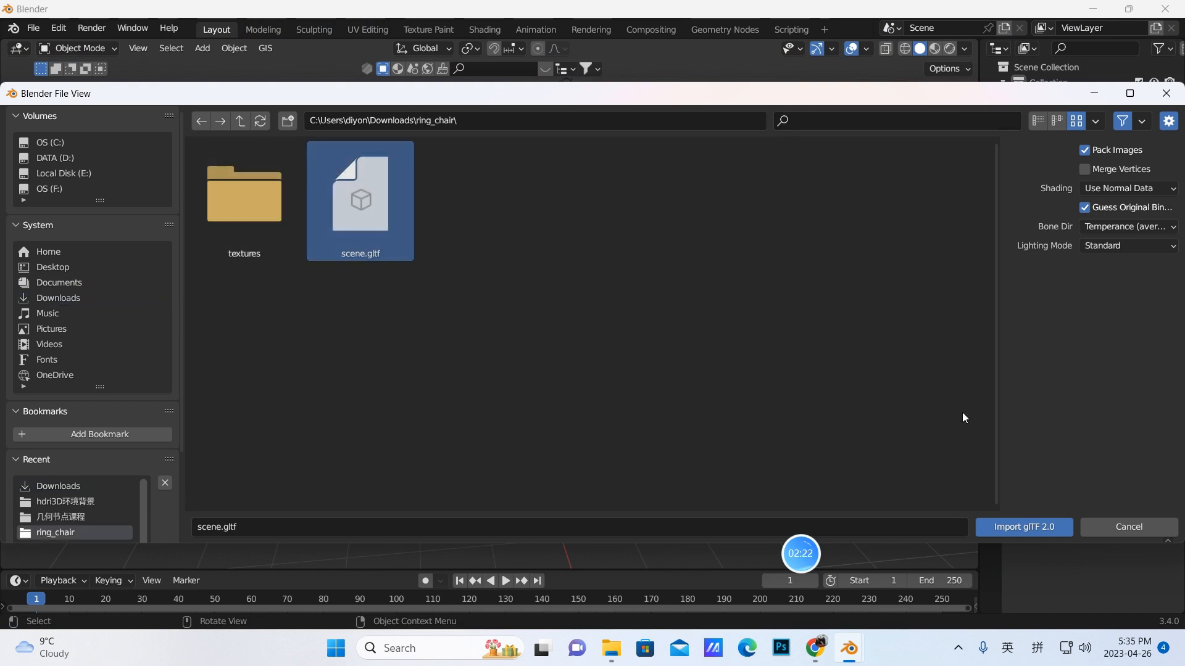
{"action": "left_click", "coordinate": [1034, 524]}
Step: Inspect the imported chair from several angles and select its seat and one leg frame to check which parts are separate
{"action": "middle_click_drag", "start_coordinate": [642, 346], "coordinate": [773, 354]}
{"action": "scroll", "coordinate": [760, 332], "scroll_direction": "up", "scroll_amount": 3}
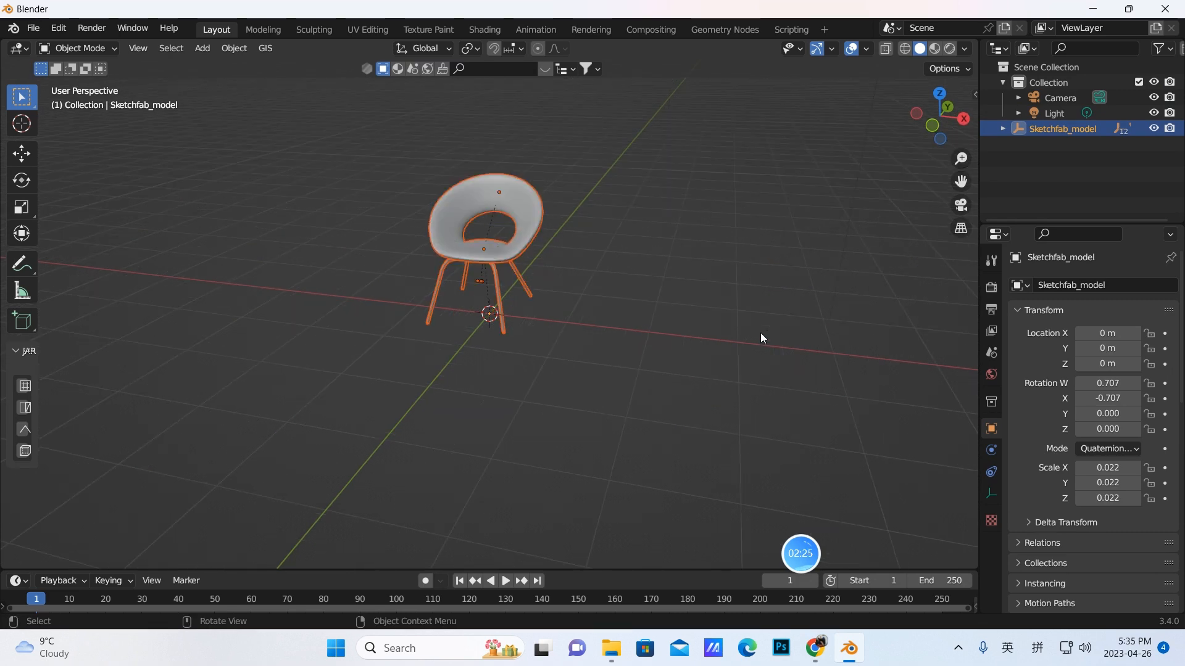
{"action": "scroll", "coordinate": [760, 332], "scroll_direction": "up", "scroll_amount": 1}
{"action": "left_click_drag", "start_coordinate": [961, 181], "coordinate": [932, 302]}
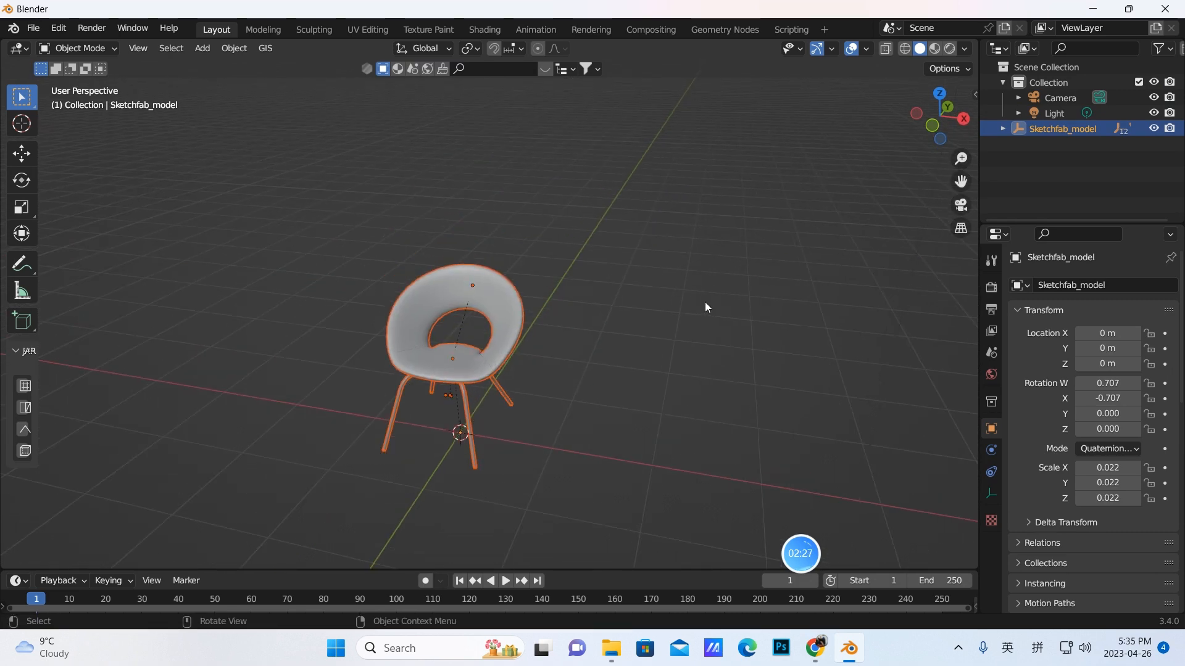
{"action": "middle_click_drag", "start_coordinate": [705, 306], "coordinate": [731, 262]}
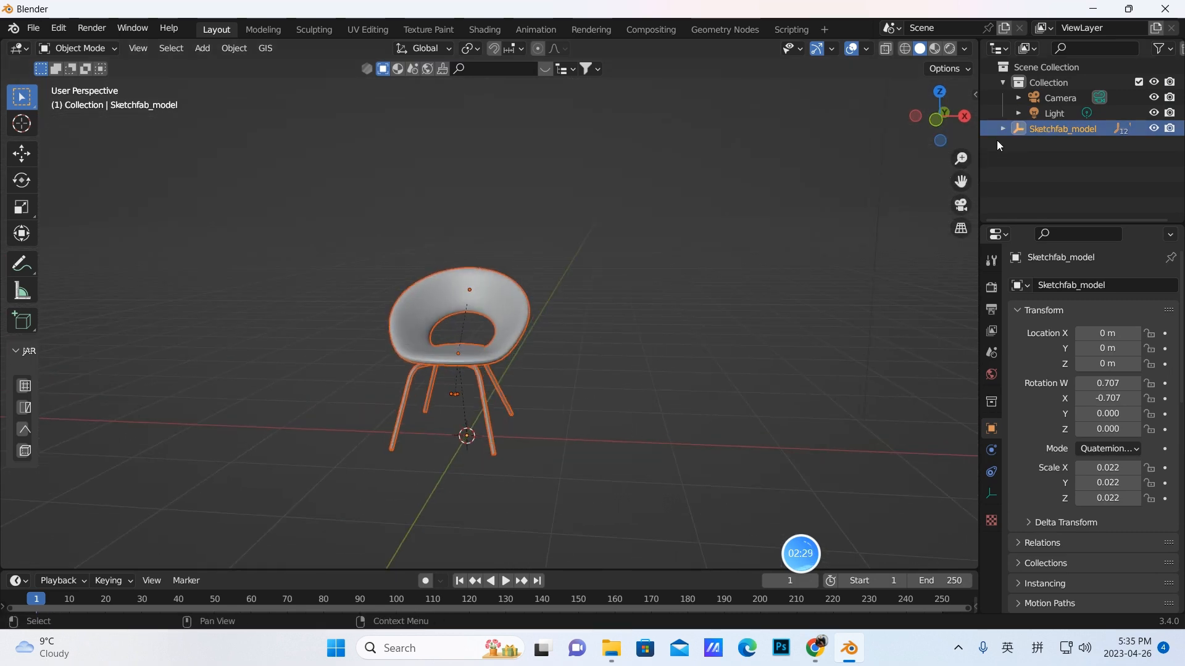
{"action": "left_click", "coordinate": [509, 312]}
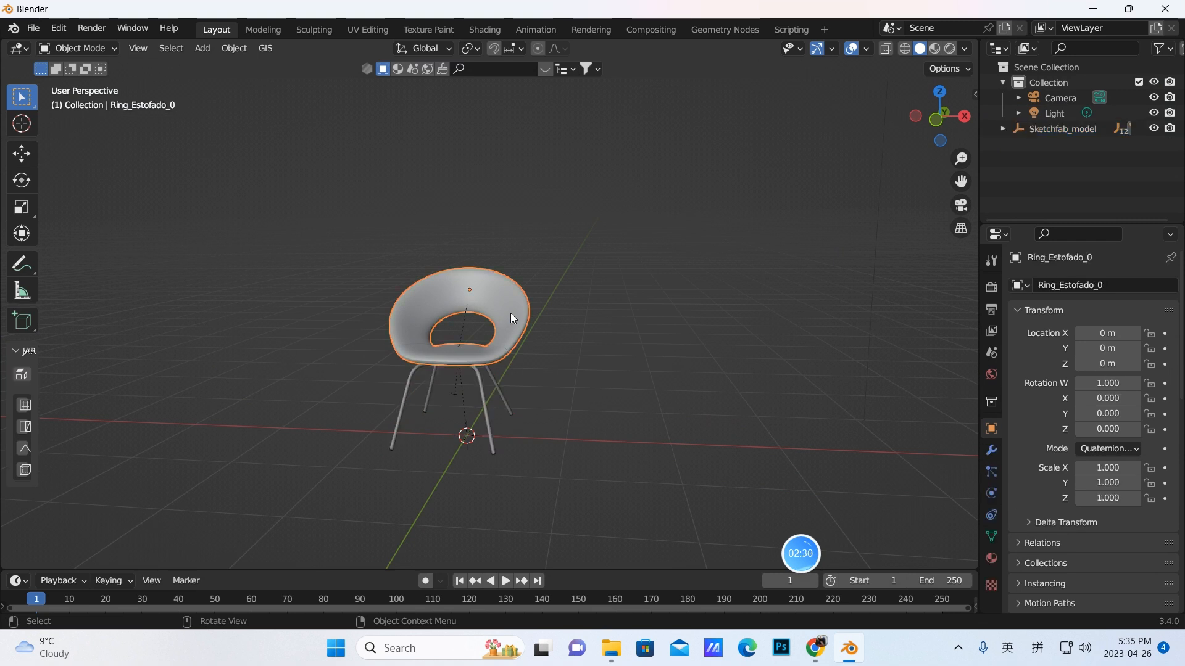
{"action": "left_click", "coordinate": [480, 392]}
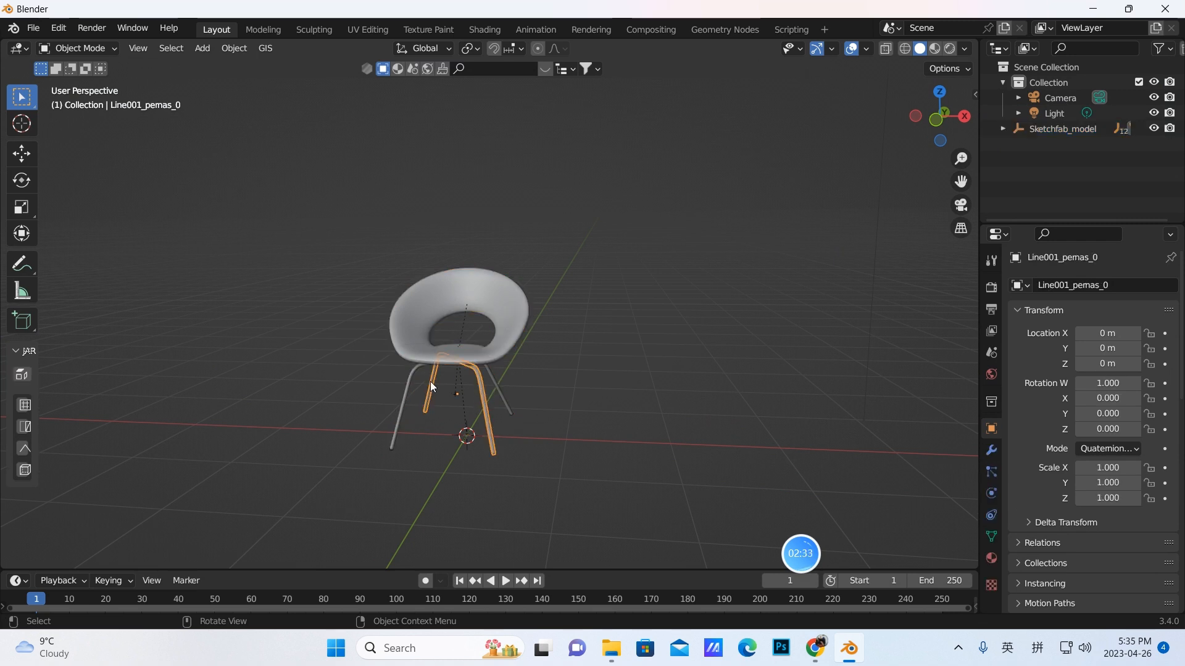
Step: Select the other leg frame, show the viewport in Material Preview and set the roughness of its pemas material to 0
{"action": "left_click", "coordinate": [410, 376]}
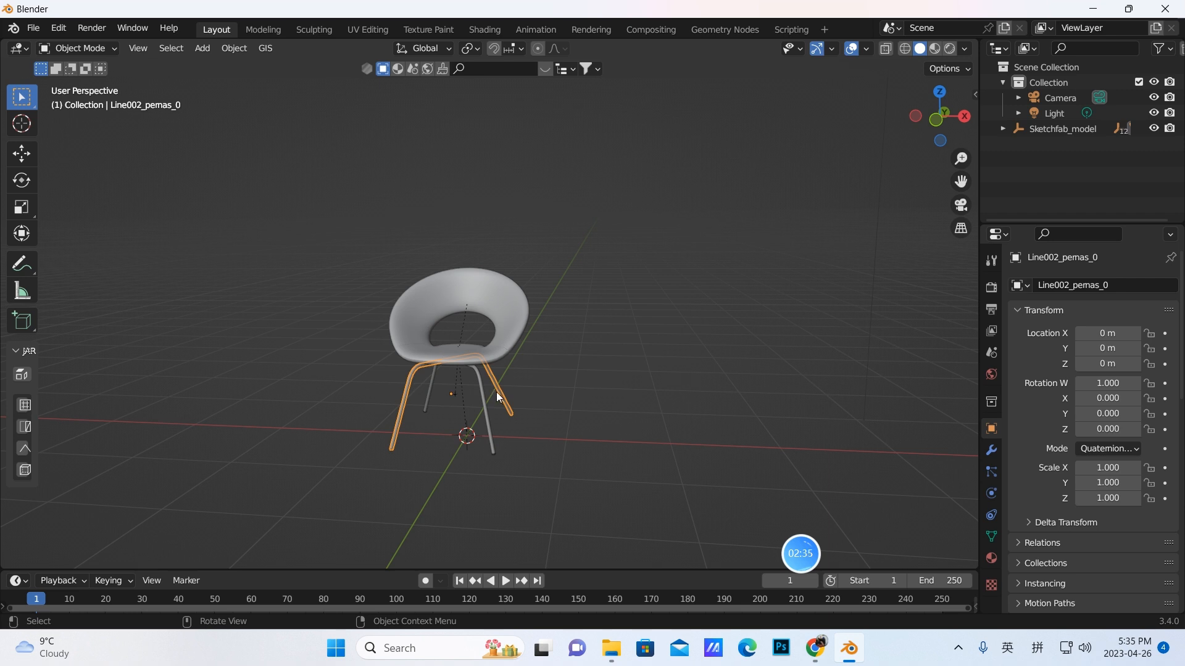
{"action": "left_click", "coordinate": [992, 558]}
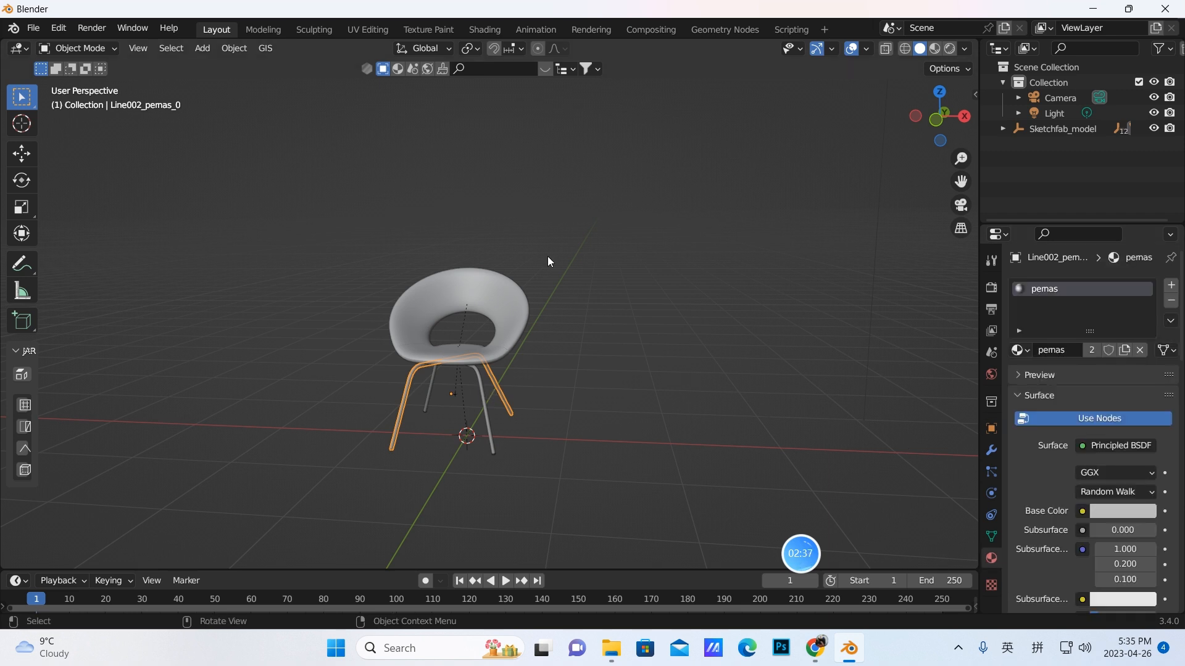
{"action": "left_click", "coordinate": [935, 48]}
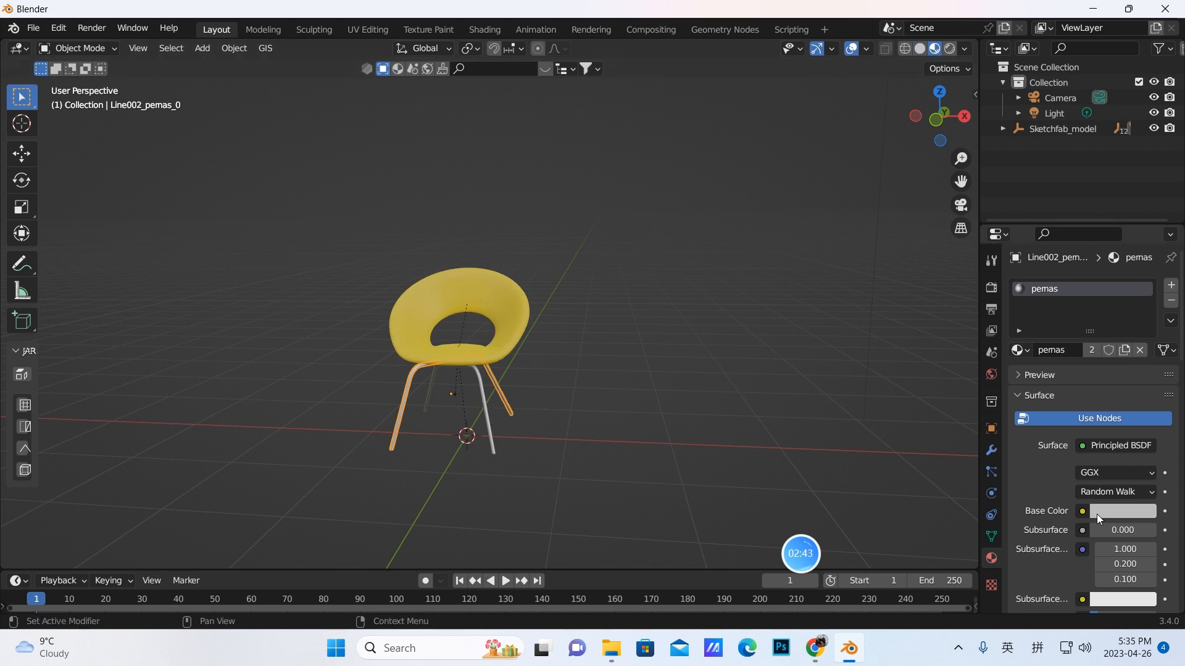
{"action": "scroll", "coordinate": [1104, 528], "scroll_direction": "down", "scroll_amount": 7}
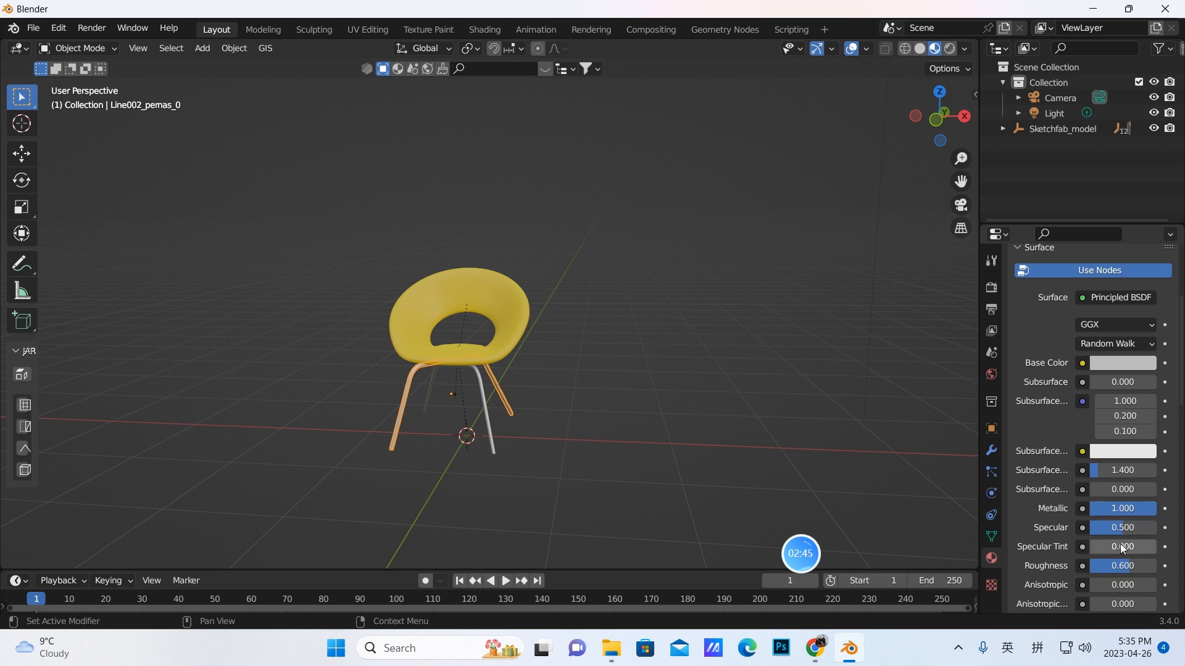
{"action": "key", "text": "BackSpace"}
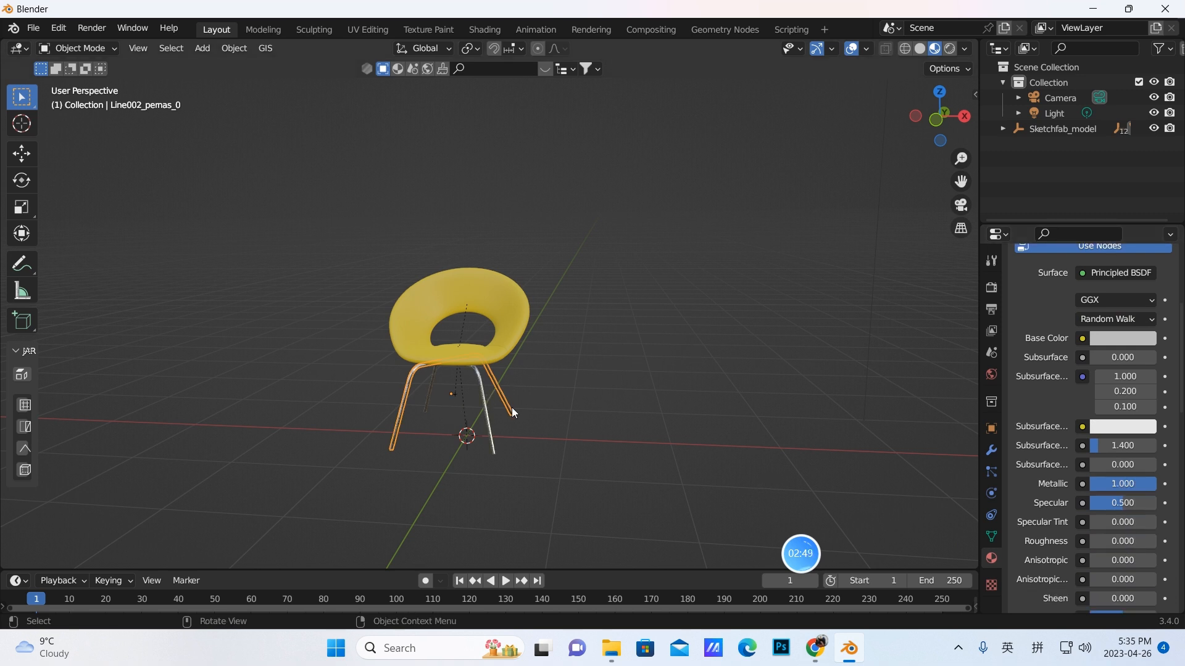
Step: Look through the camera, lock the camera to the view and reframe it closer and lower on the chair
{"action": "scroll", "coordinate": [512, 408], "scroll_direction": "up", "scroll_amount": 2}
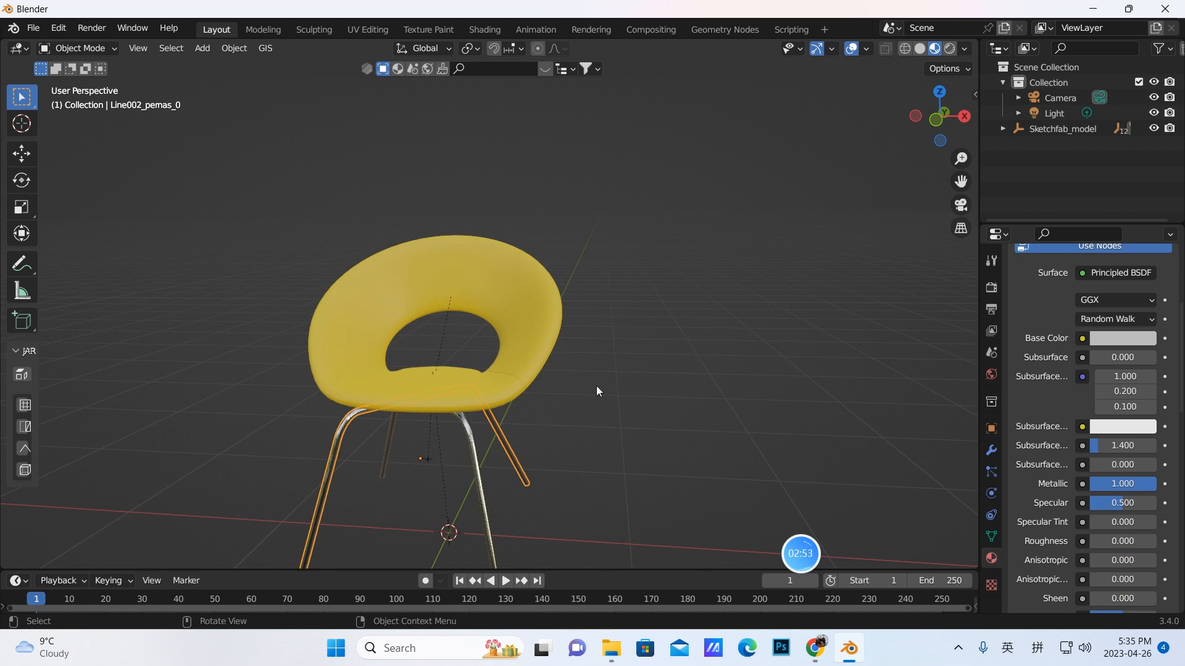
{"action": "scroll", "coordinate": [596, 386], "scroll_direction": "down", "scroll_amount": 1}
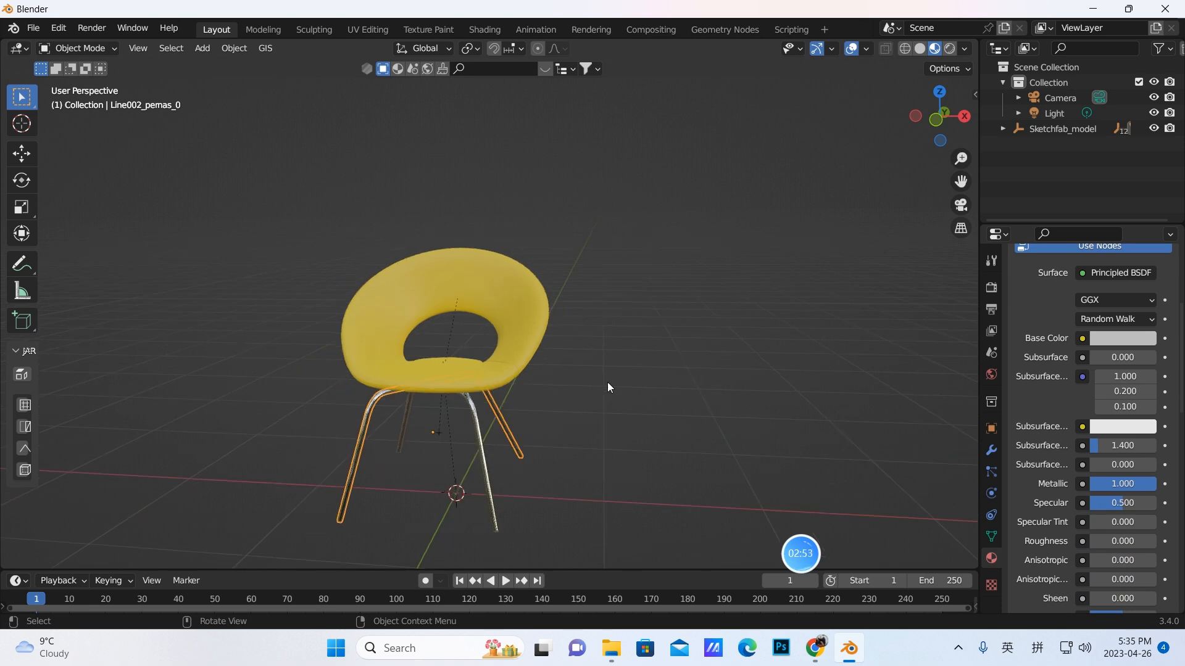
{"action": "left_click", "coordinate": [960, 205]}
{"action": "key", "text": "n"}
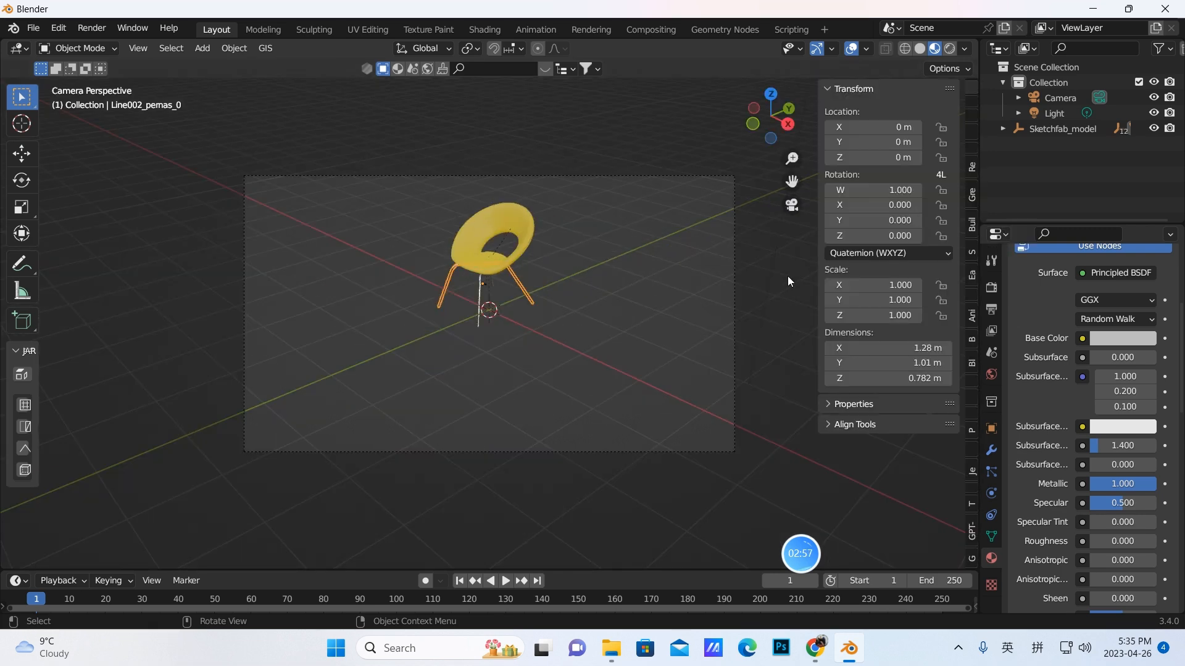
{"action": "left_click", "coordinate": [968, 117]}
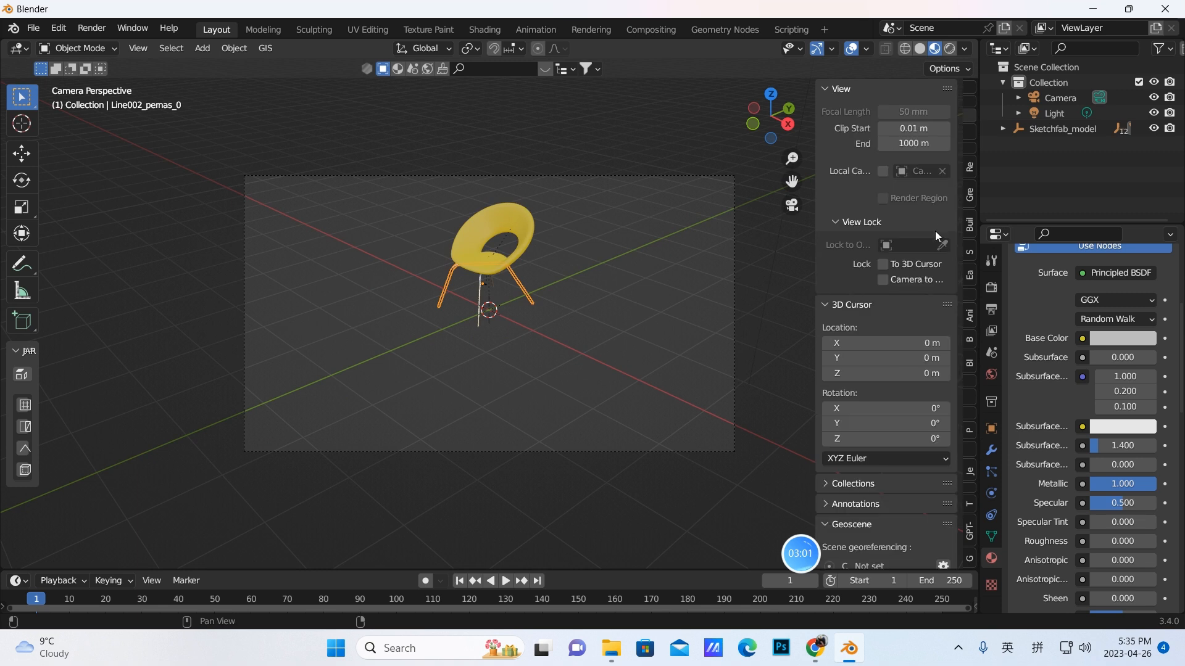
{"action": "left_click", "coordinate": [879, 282]}
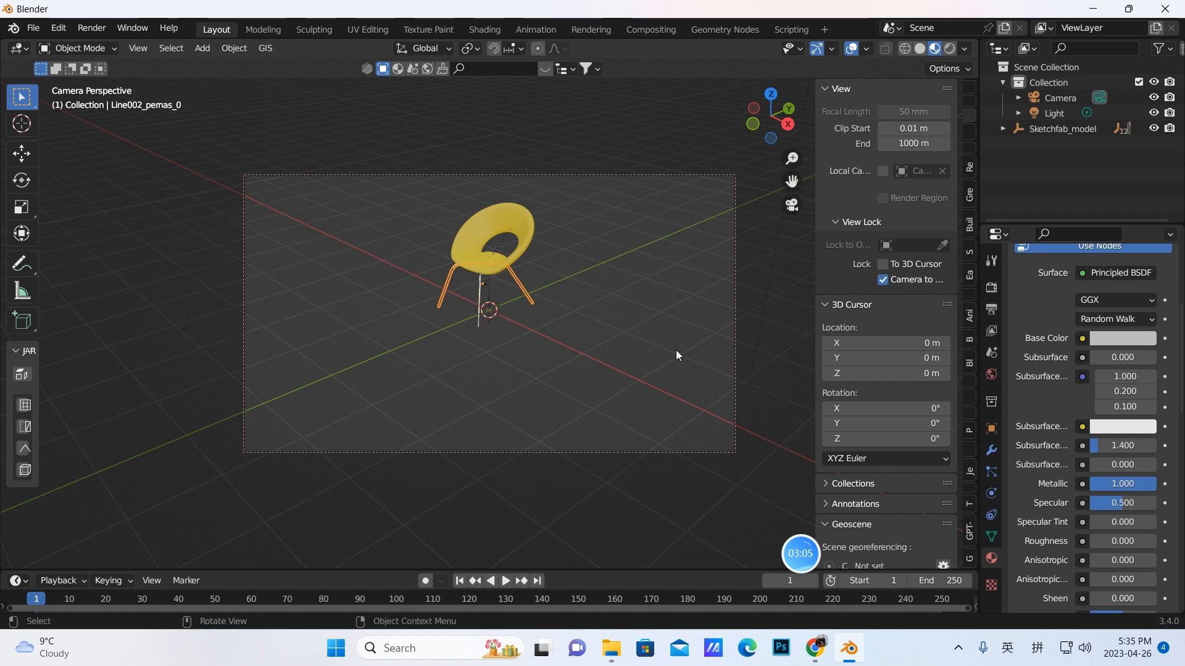
{"action": "mouse_move", "coordinate": [543, 380]}
{"action": "middle_mouse_down"}
{"action": "mouse_move", "coordinate": [516, 386]}
{"action": "mouse_move", "coordinate": [558, 373]}
{"action": "middle_mouse_up"}
{"action": "scroll", "coordinate": [558, 373], "scroll_direction": "up", "scroll_amount": 3}
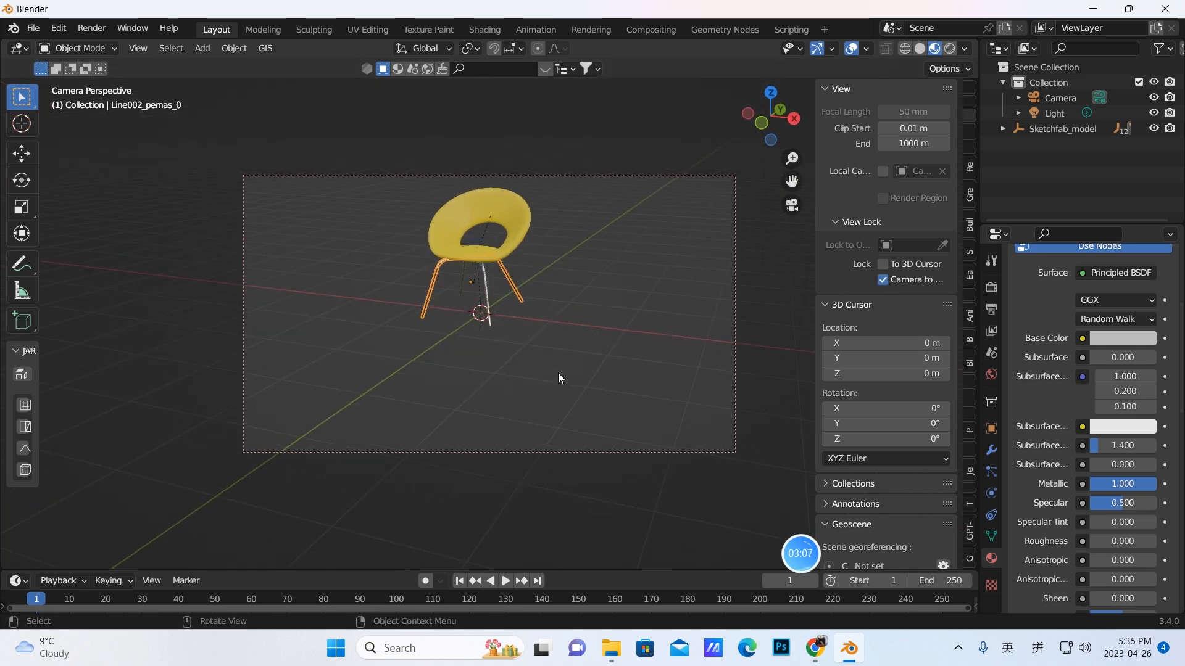
{"action": "scroll", "coordinate": [505, 342], "scroll_direction": "up", "scroll_amount": 2}
{"action": "scroll", "coordinate": [510, 339], "scroll_direction": "down", "scroll_amount": 1}
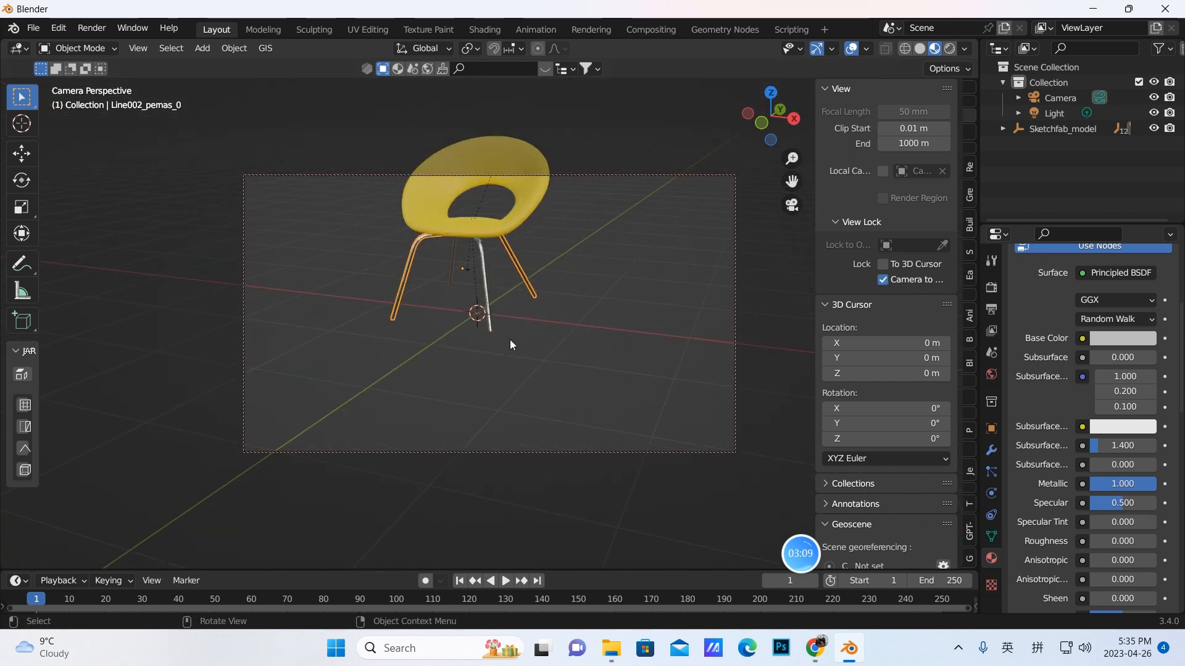
Step: Set the camera's Shift X to -0.050 and Shift Y to 0.200, and unlock the camera from the view
{"action": "left_click", "coordinate": [1055, 98]}
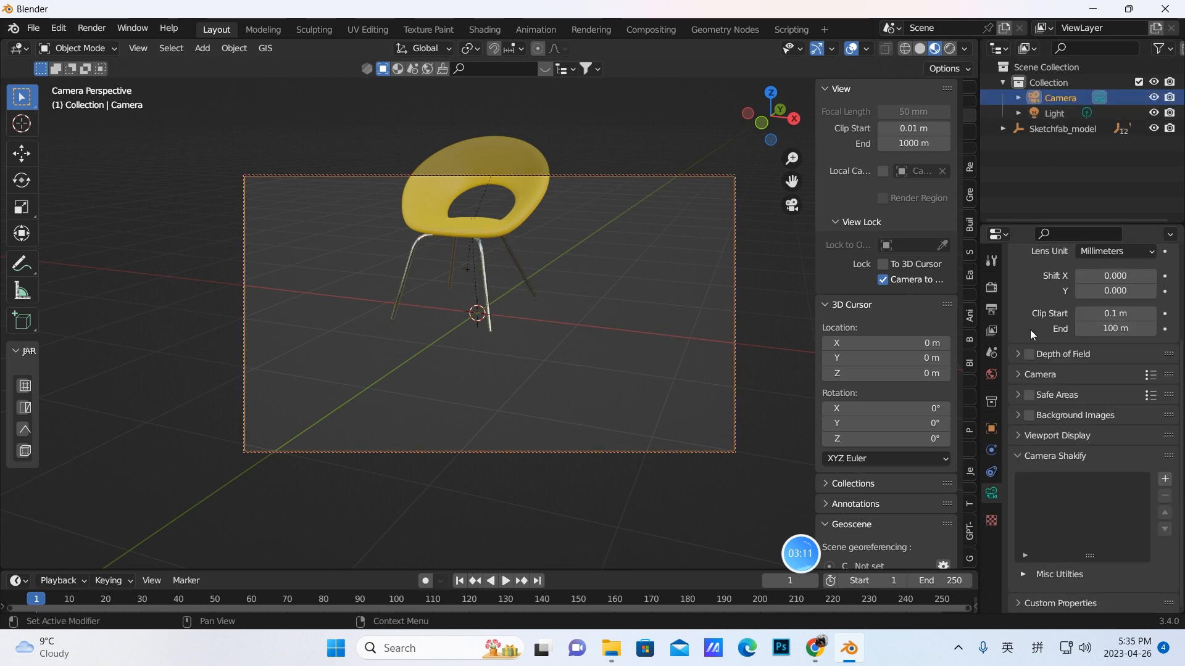
{"action": "scroll", "coordinate": [1104, 345], "scroll_direction": "up", "scroll_amount": 5}
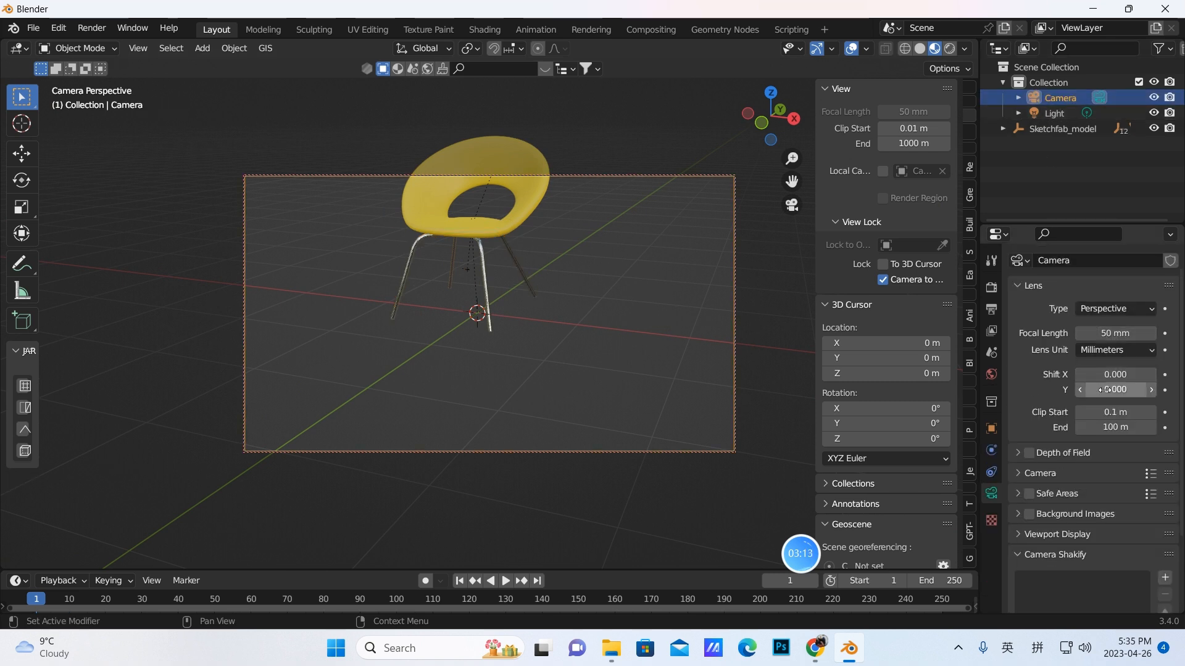
{"action": "mouse_move", "coordinate": [1107, 390]}
{"action": "left_mouse_down"}
{"action": "mouse_move", "coordinate": [1135, 389]}
{"action": "mouse_move", "coordinate": [1099, 374]}
{"action": "mouse_move", "coordinate": [1127, 390]}
{"action": "left_mouse_up"}
{"action": "scroll", "coordinate": [631, 333], "scroll_direction": "up", "scroll_amount": 2}
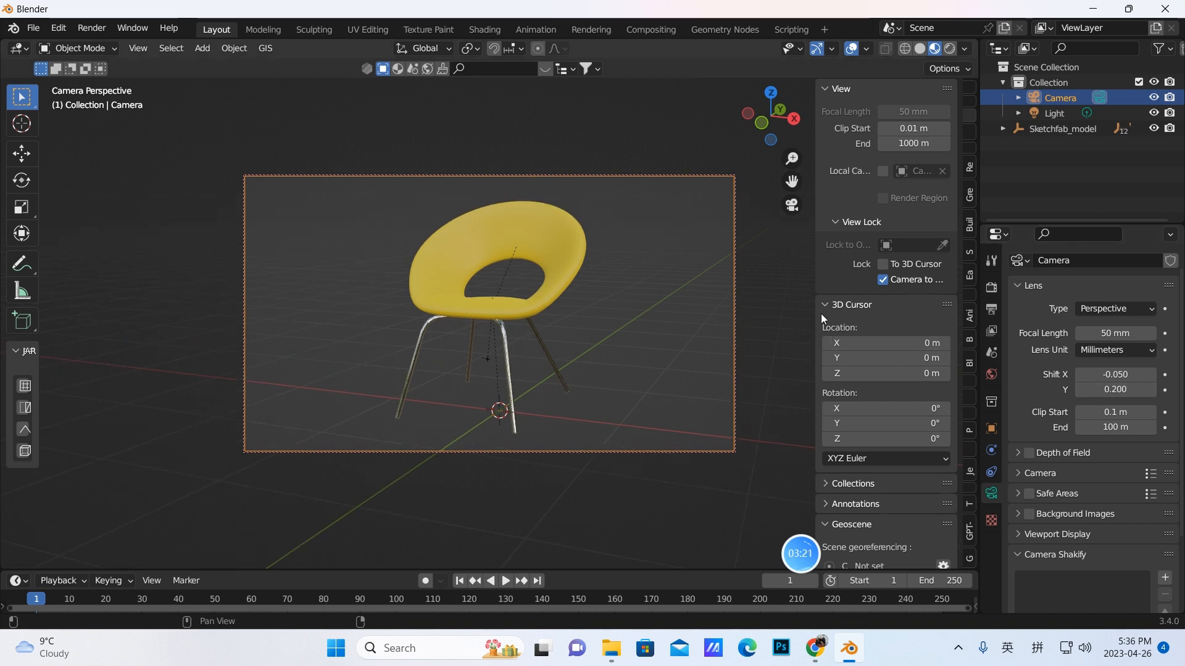
{"action": "left_click", "coordinate": [883, 280]}
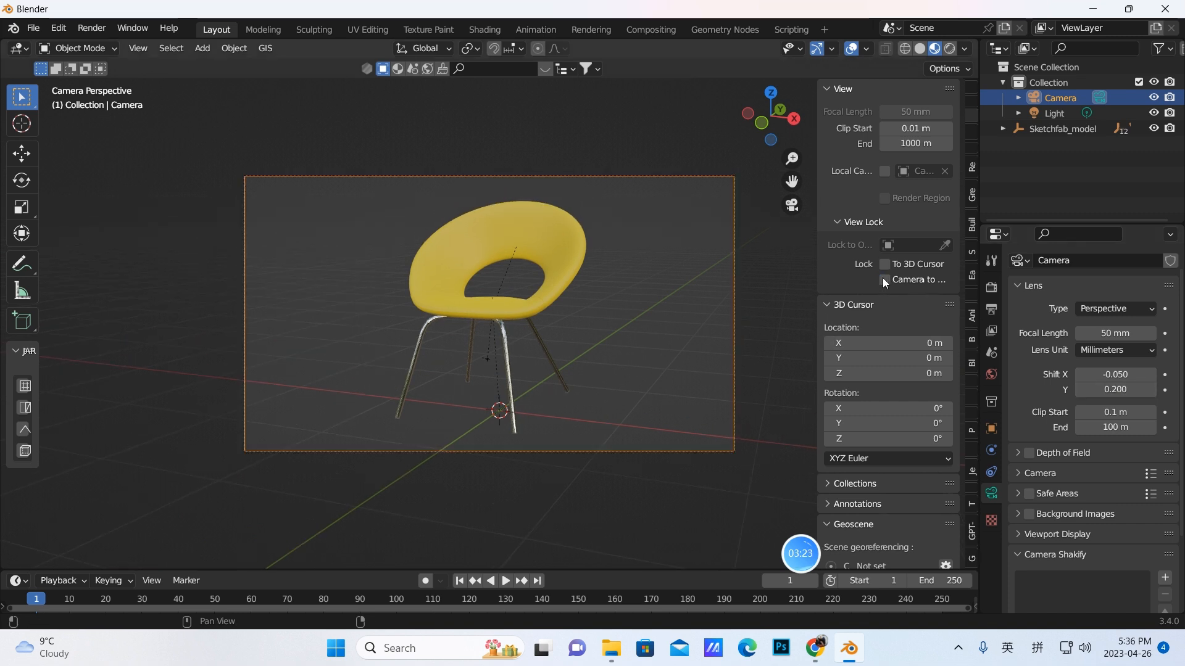
{"action": "key", "text": "n"}
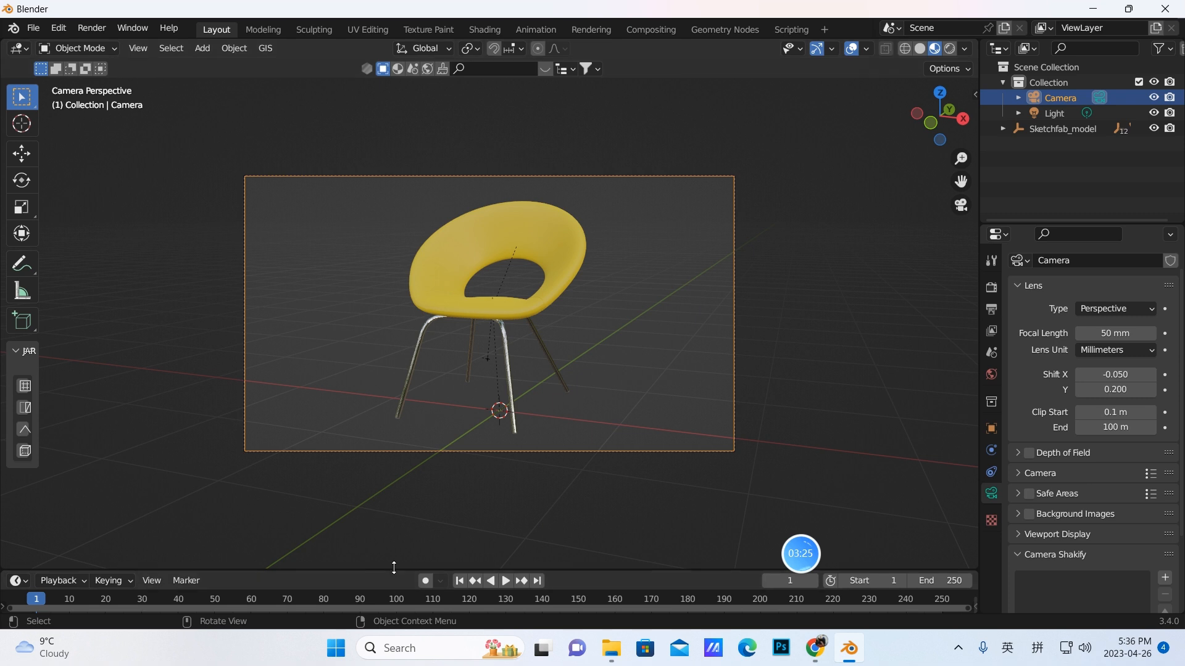
Step: Enlarge the timeline area to about half the window height and change it to a Geometry Node Editor
{"action": "left_click_drag", "start_coordinate": [393, 567], "coordinate": [447, 314]}
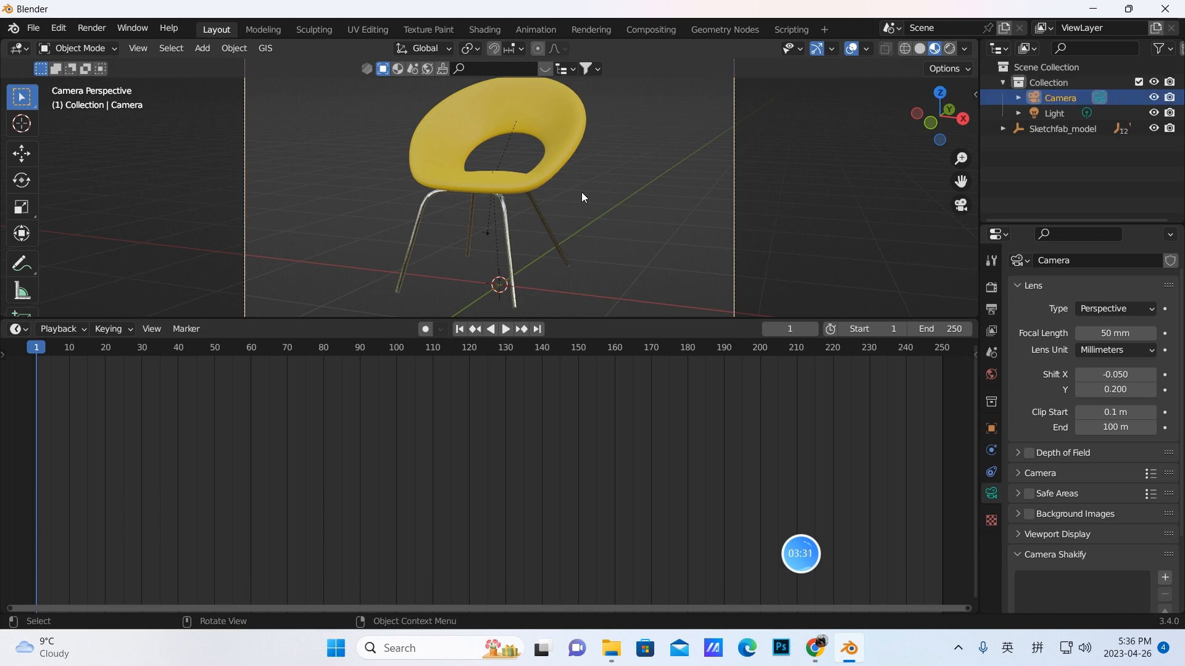
{"action": "left_click", "coordinate": [26, 330]}
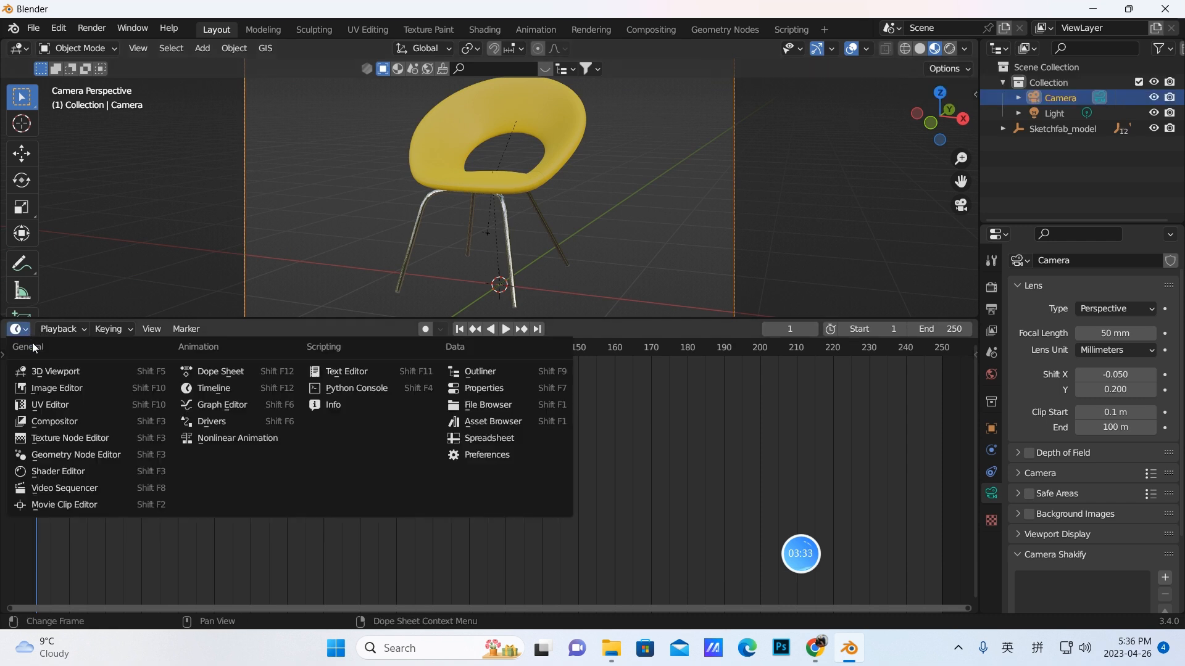
{"action": "left_click", "coordinate": [92, 457]}
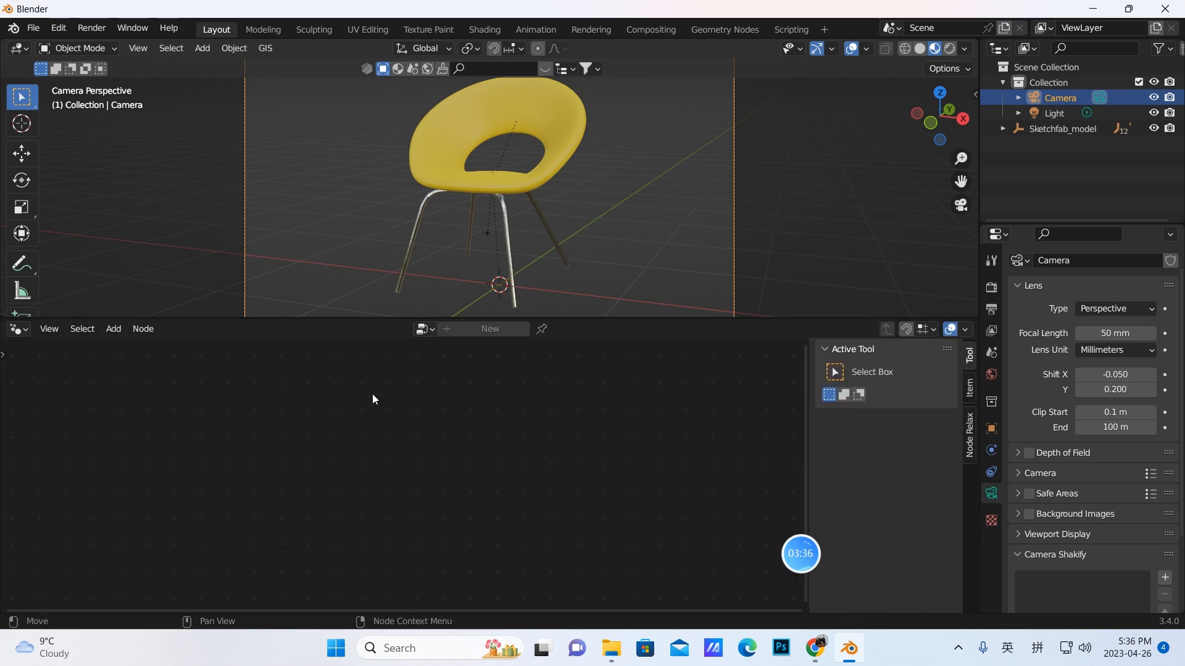
Step: Create a new geometry node tree on the yellow chair seat, hide the node editor's sidebar and frame the nodes
{"action": "left_click", "coordinate": [516, 178]}
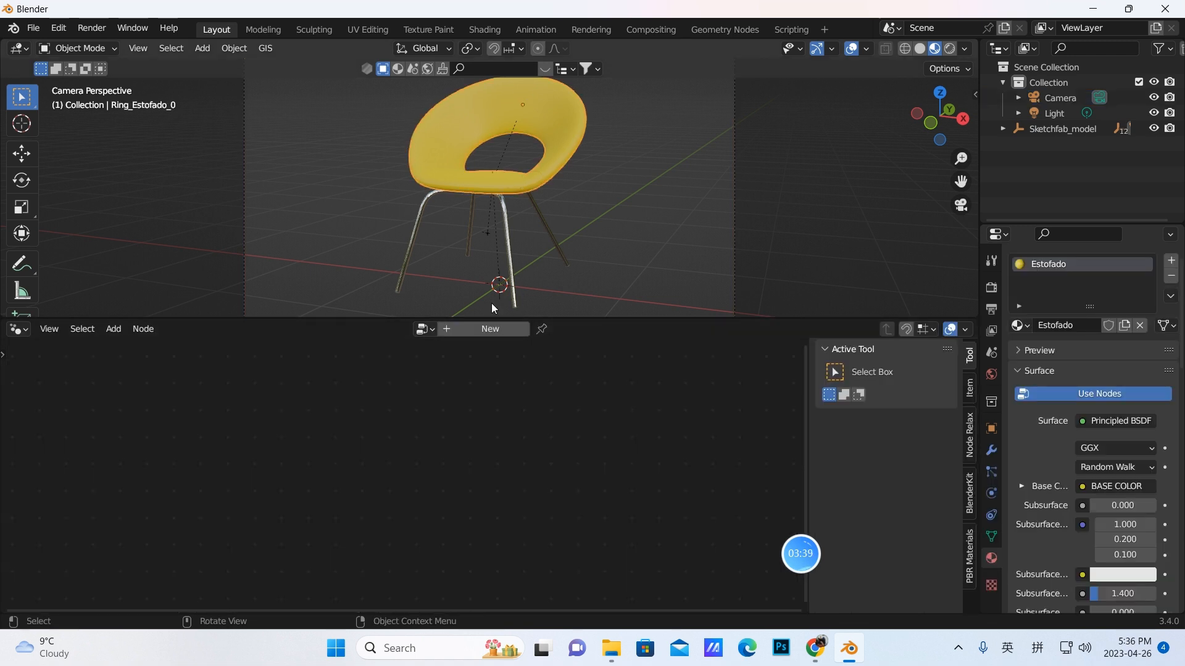
{"action": "left_click", "coordinate": [482, 329]}
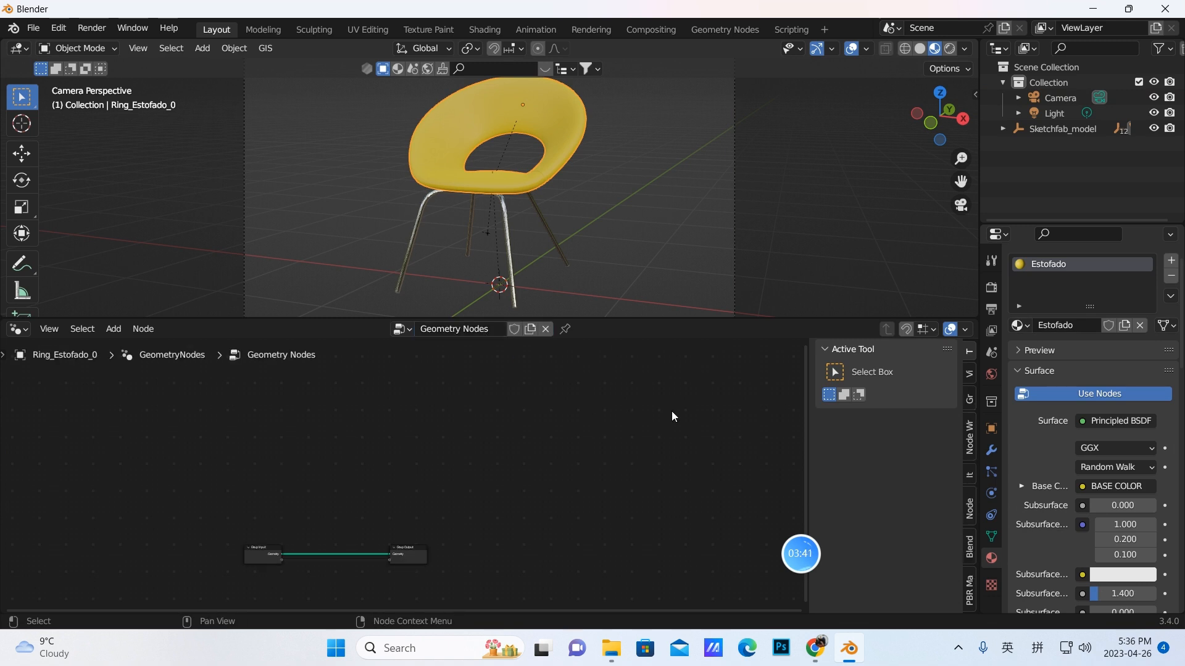
{"action": "key", "text": "n"}
{"action": "middle_click_drag", "start_coordinate": [642, 452], "coordinate": [661, 350]}
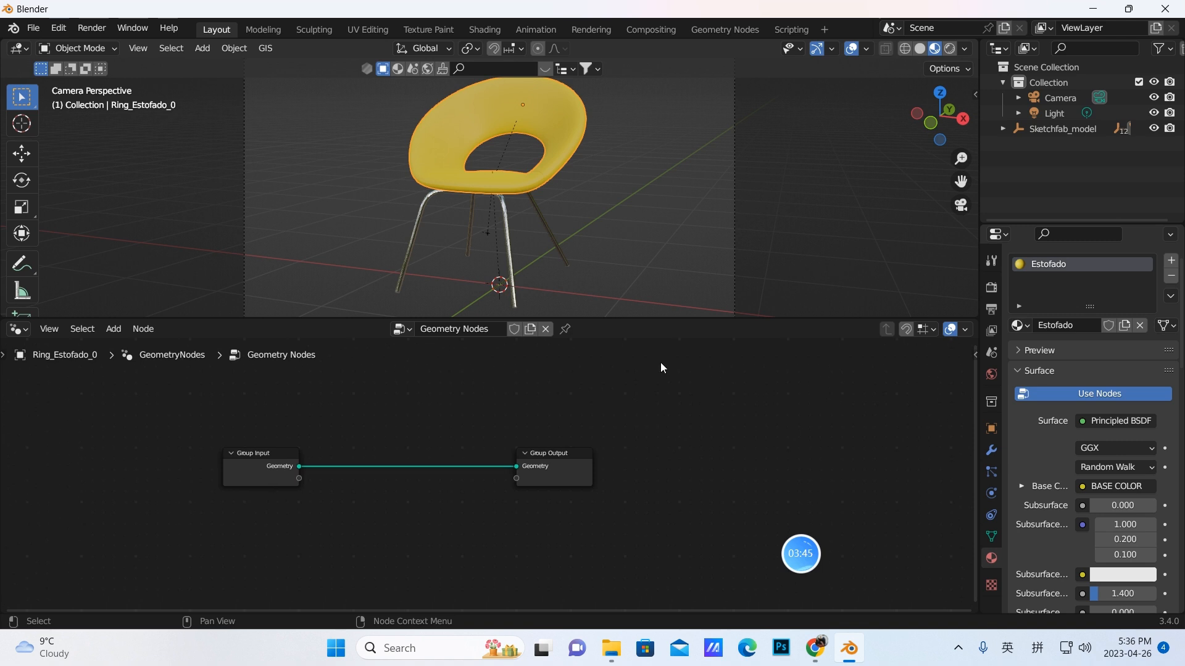
{"action": "scroll", "coordinate": [662, 389], "scroll_direction": "up", "scroll_amount": 4}
{"action": "middle_click_drag", "start_coordinate": [701, 395], "coordinate": [742, 352]}
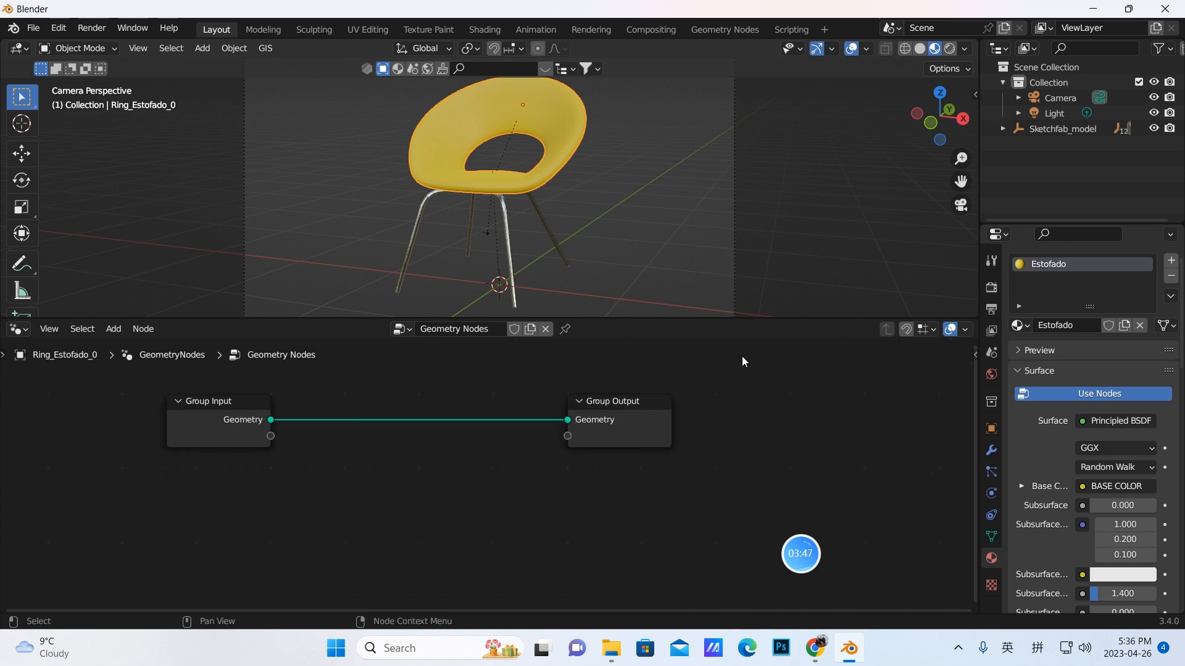
{"action": "scroll", "coordinate": [747, 360], "scroll_direction": "down", "scroll_amount": 2}
{"action": "middle_click_drag", "start_coordinate": [779, 388], "coordinate": [769, 383]}
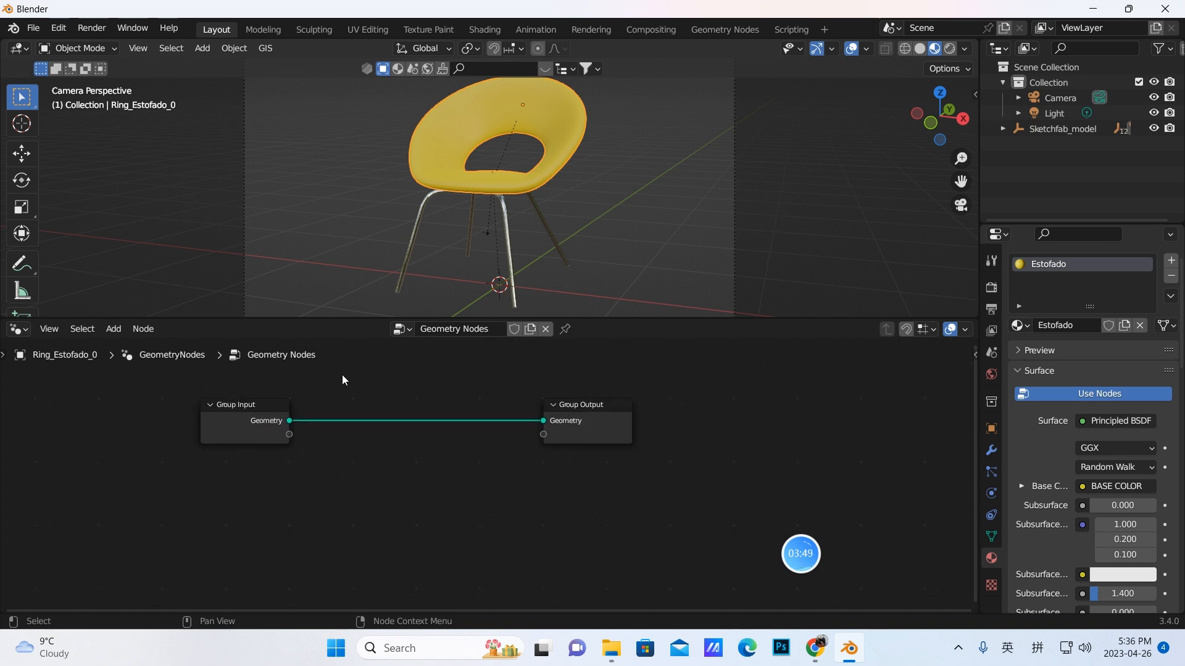
Step: Add a Merge by Distance node on the link between Group Input and Group Output
{"action": "left_click", "coordinate": [118, 329]}
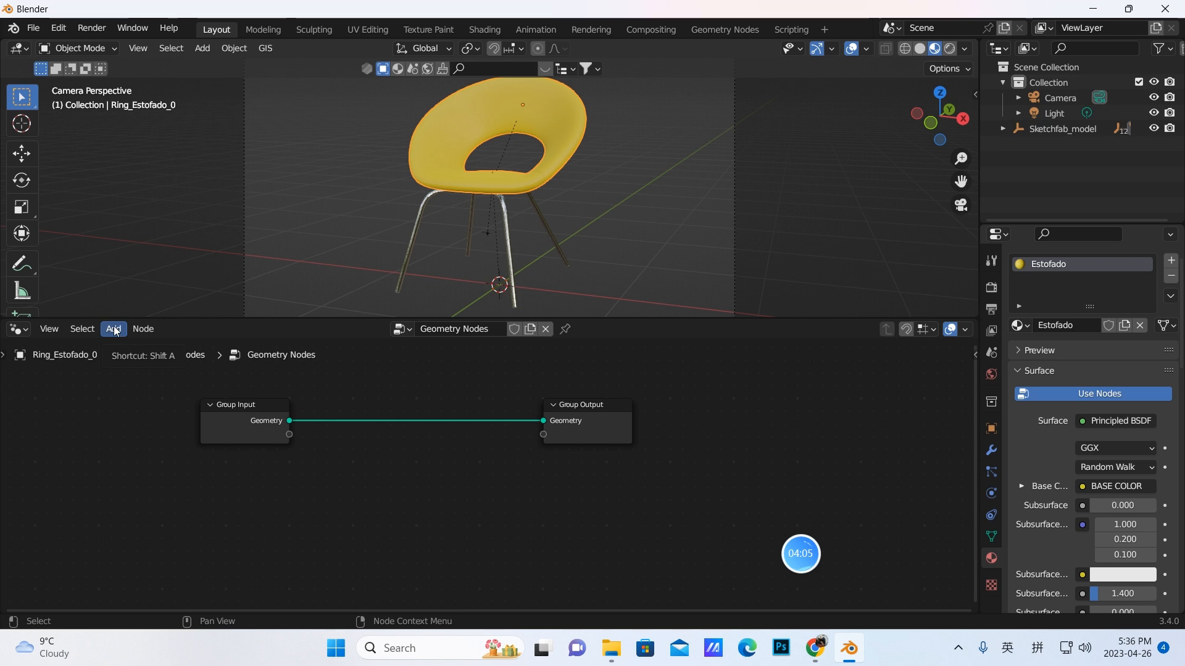
{"action": "left_click", "coordinate": [112, 328]}
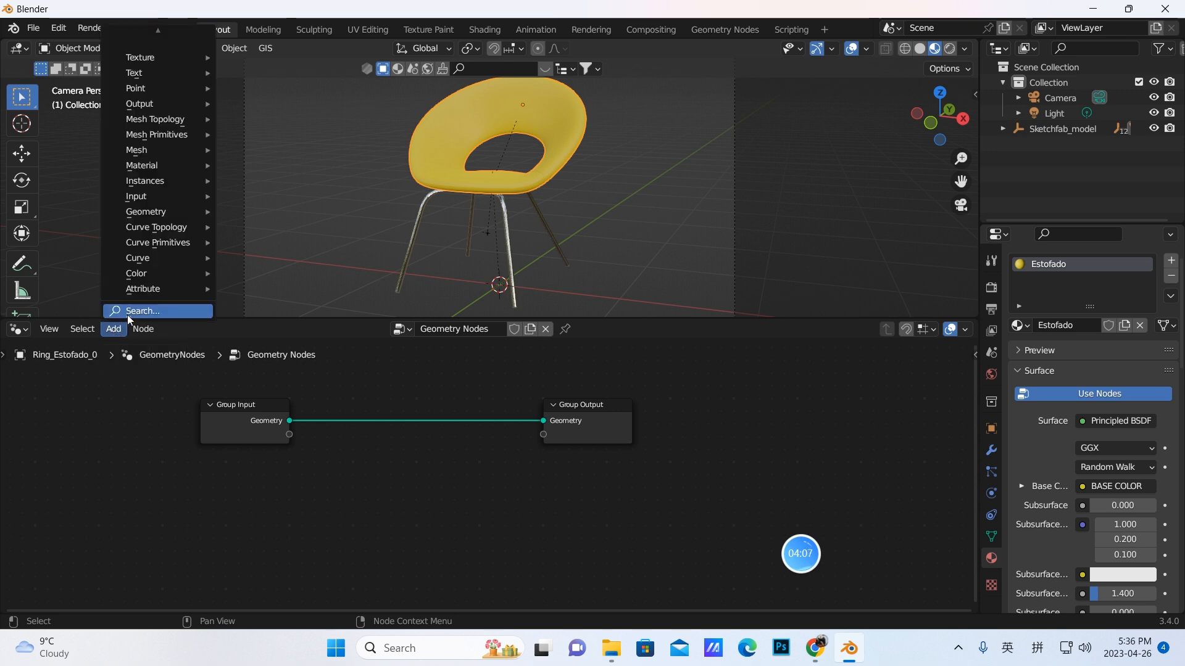
{"action": "left_click", "coordinate": [127, 314]}
{"action": "type", "text": "mer"}
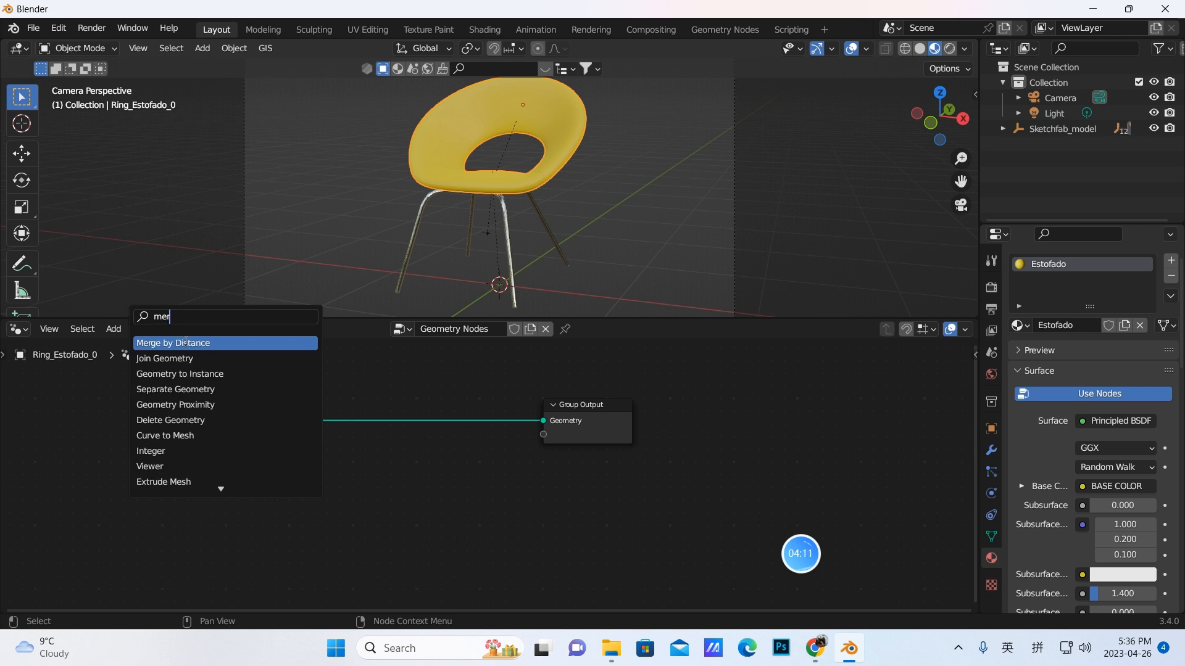
{"action": "left_click", "coordinate": [185, 341]}
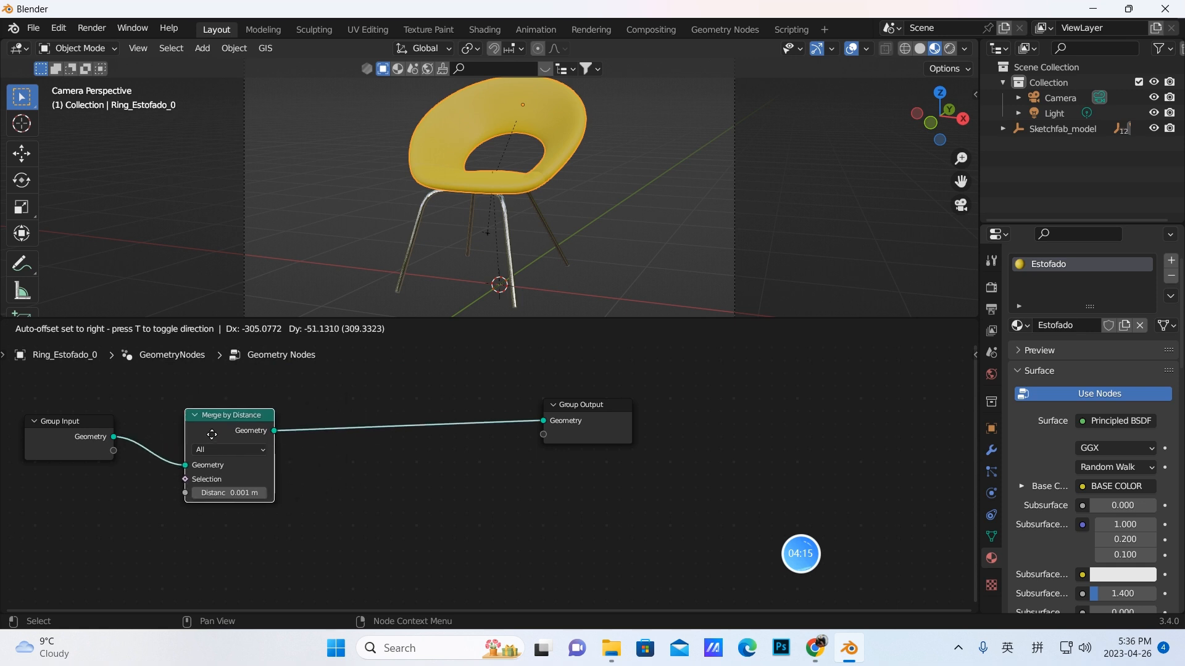
{"action": "left_click", "coordinate": [212, 435]}
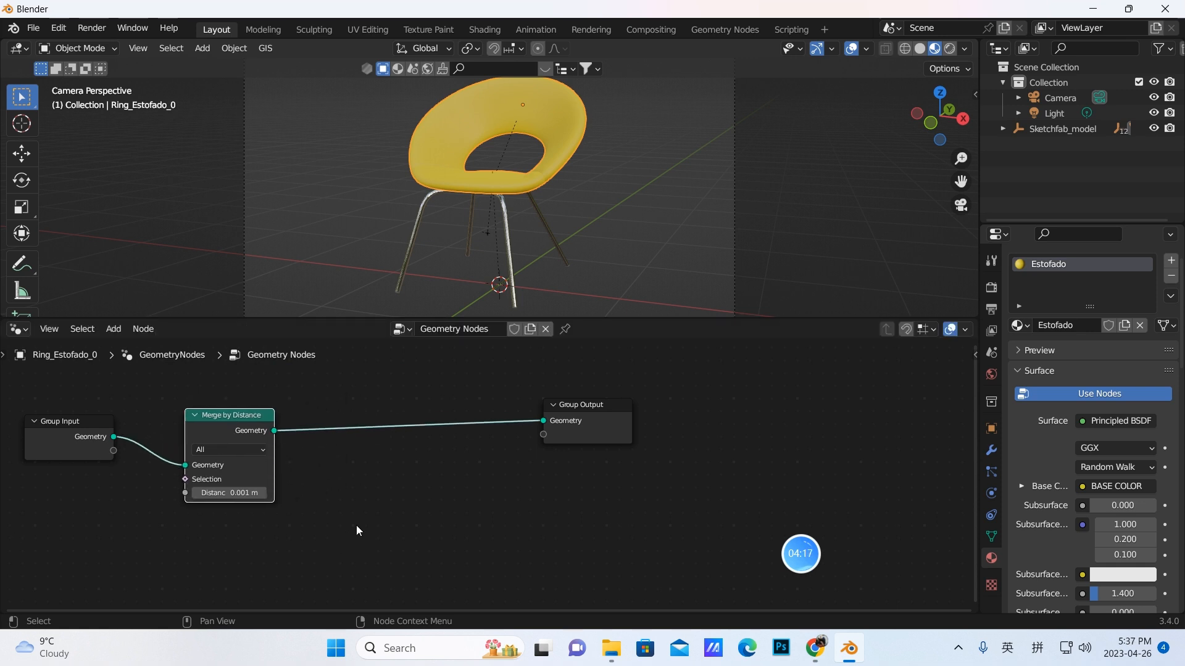
Step: Set the Merge by Distance node's mode to Connected and its distance to 0.1 m
{"action": "left_click", "coordinate": [262, 451]}
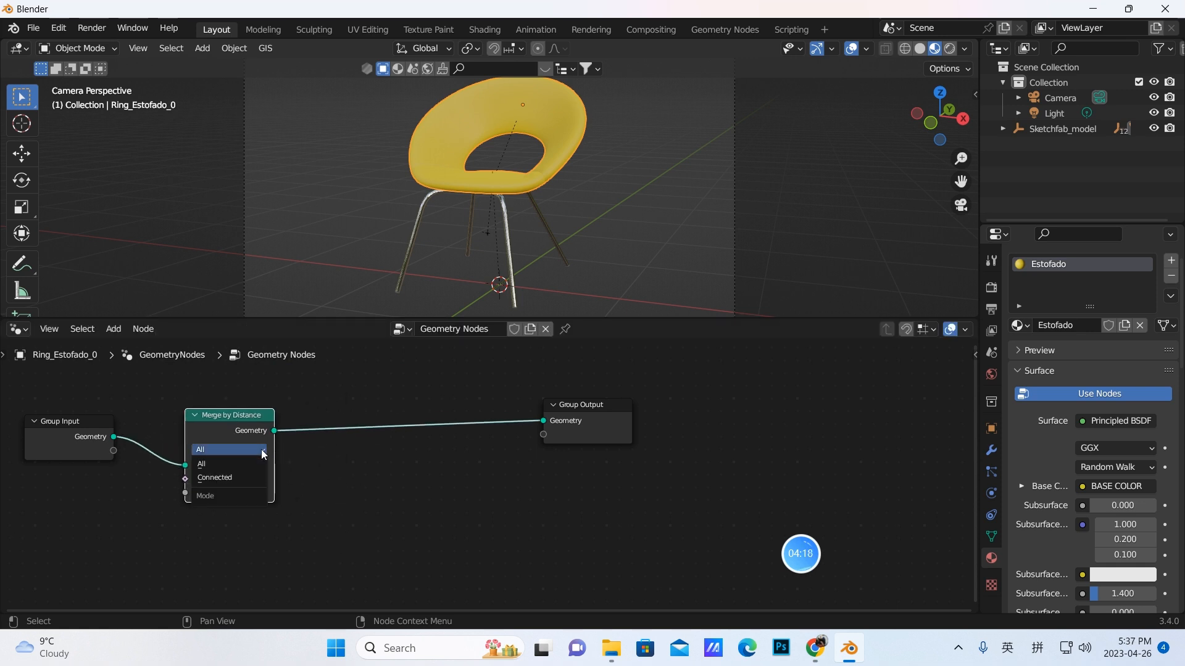
{"action": "left_click", "coordinate": [226, 479]}
{"action": "left_click", "coordinate": [243, 494]}
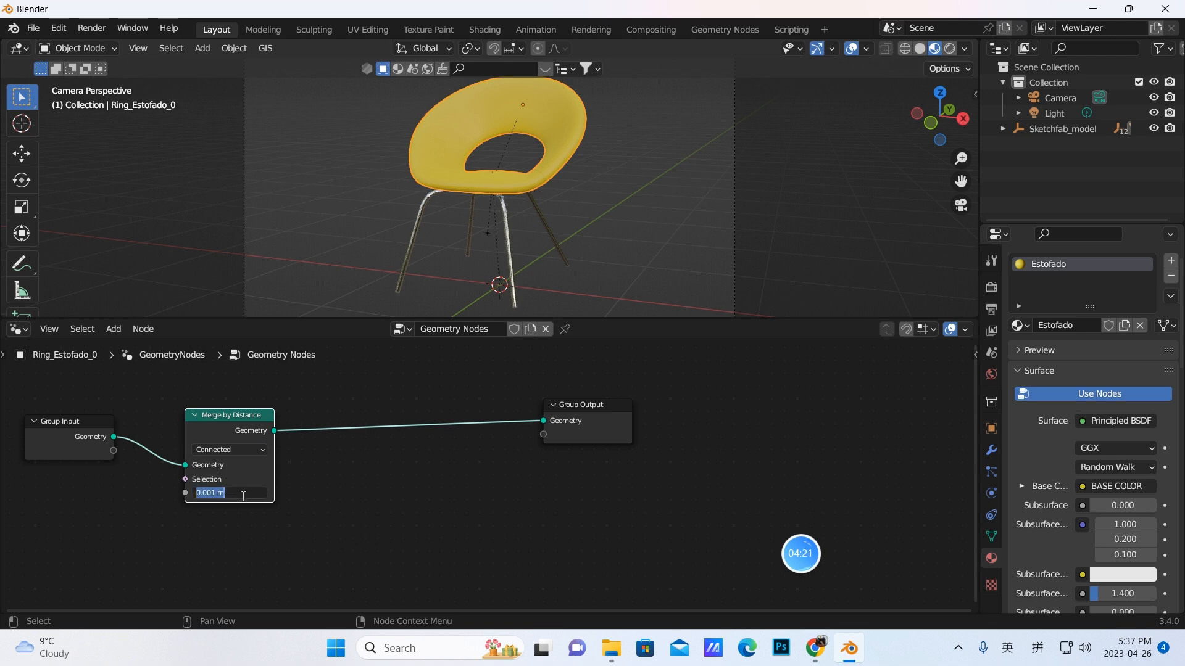
{"action": "type", "text": "0.1"}
{"action": "key", "text": "Return"}
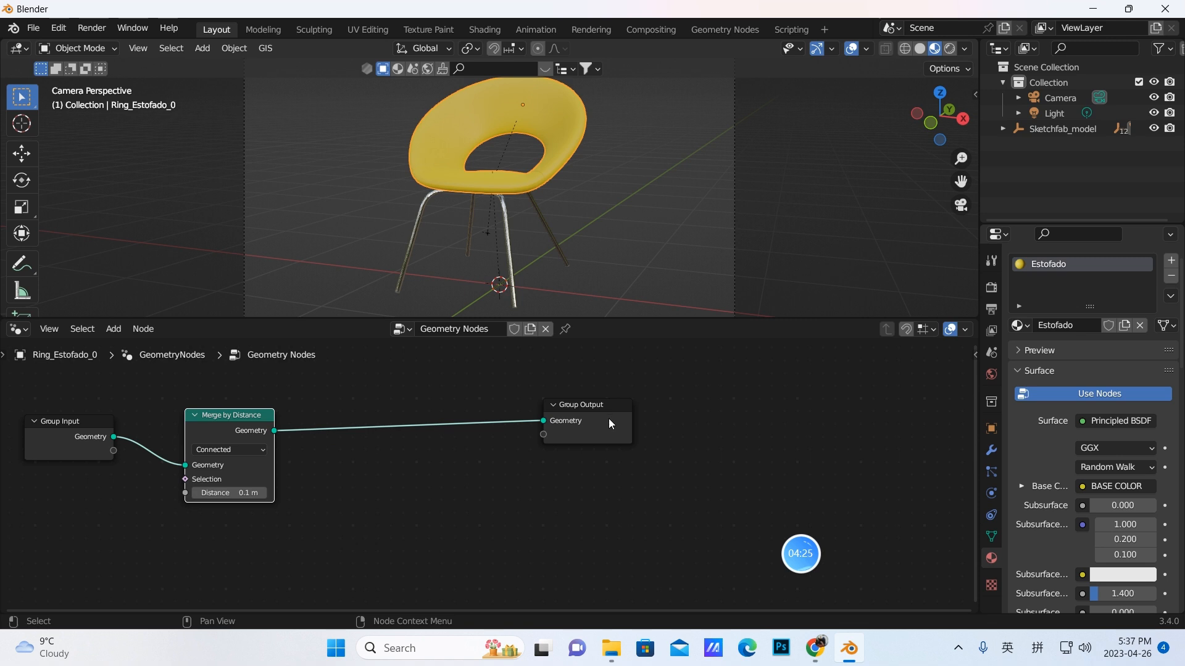
Step: Move Group Output farther away to make room, and place a Random Value node below Group Input
{"action": "left_click_drag", "start_coordinate": [608, 419], "coordinate": [866, 457]}
{"action": "middle_click_drag", "start_coordinate": [397, 529], "coordinate": [505, 518]}
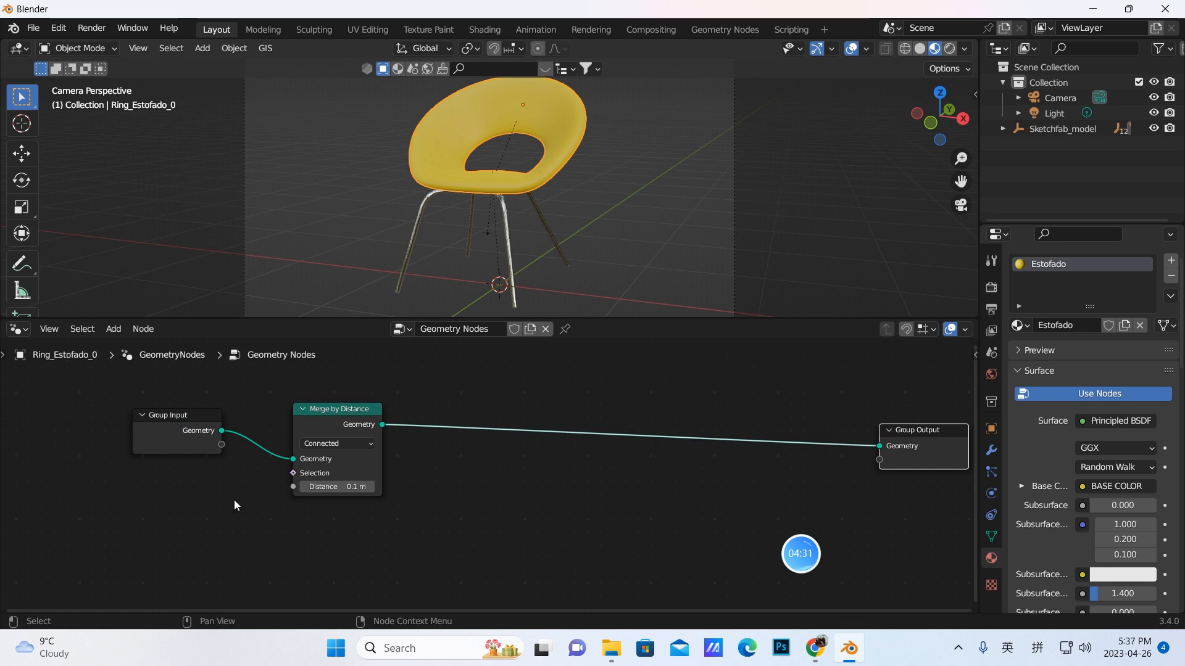
{"action": "left_click", "coordinate": [115, 329]}
{"action": "left_click", "coordinate": [131, 312]}
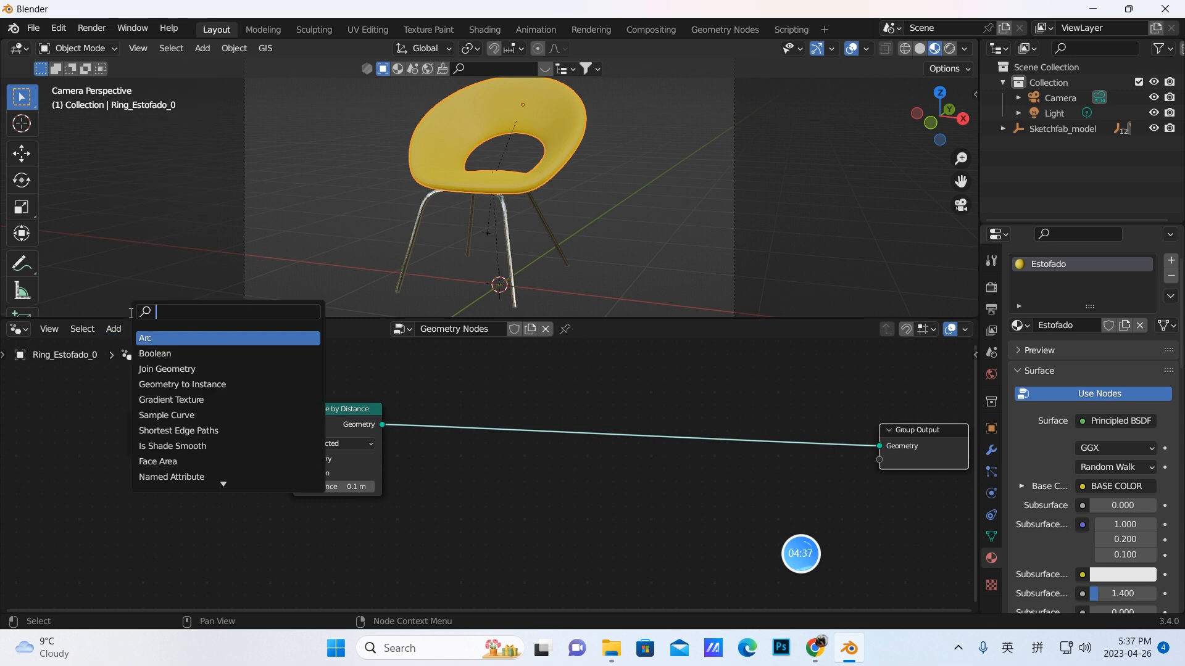
{"action": "type", "text": "rand"}
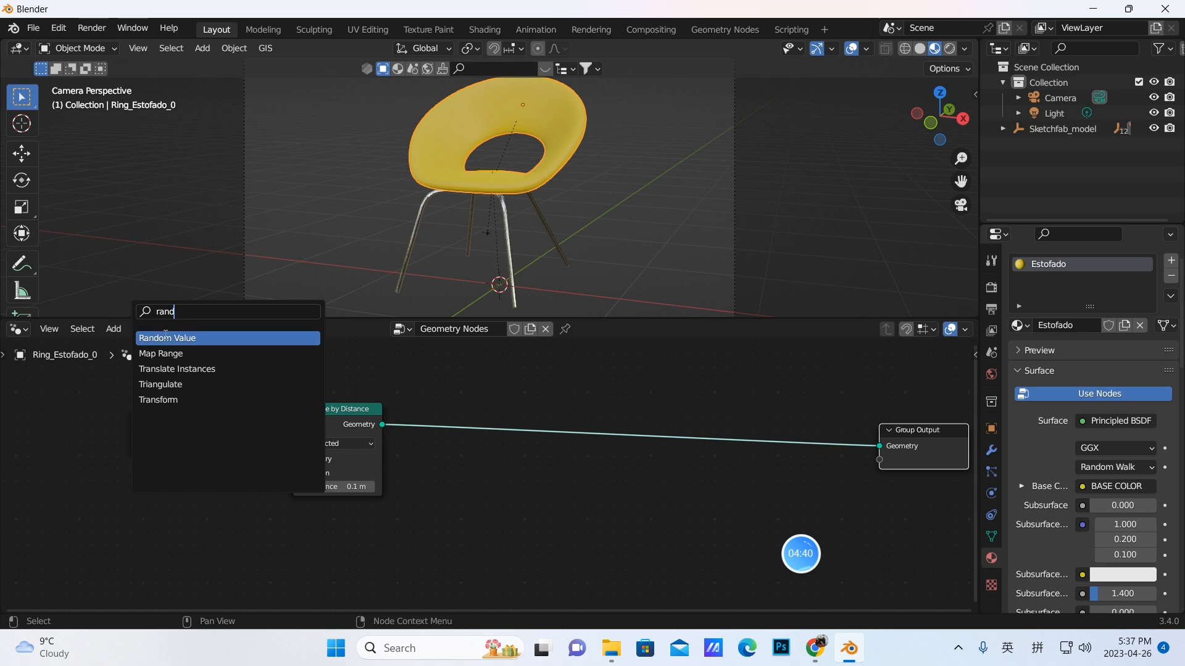
{"action": "left_click", "coordinate": [165, 338]}
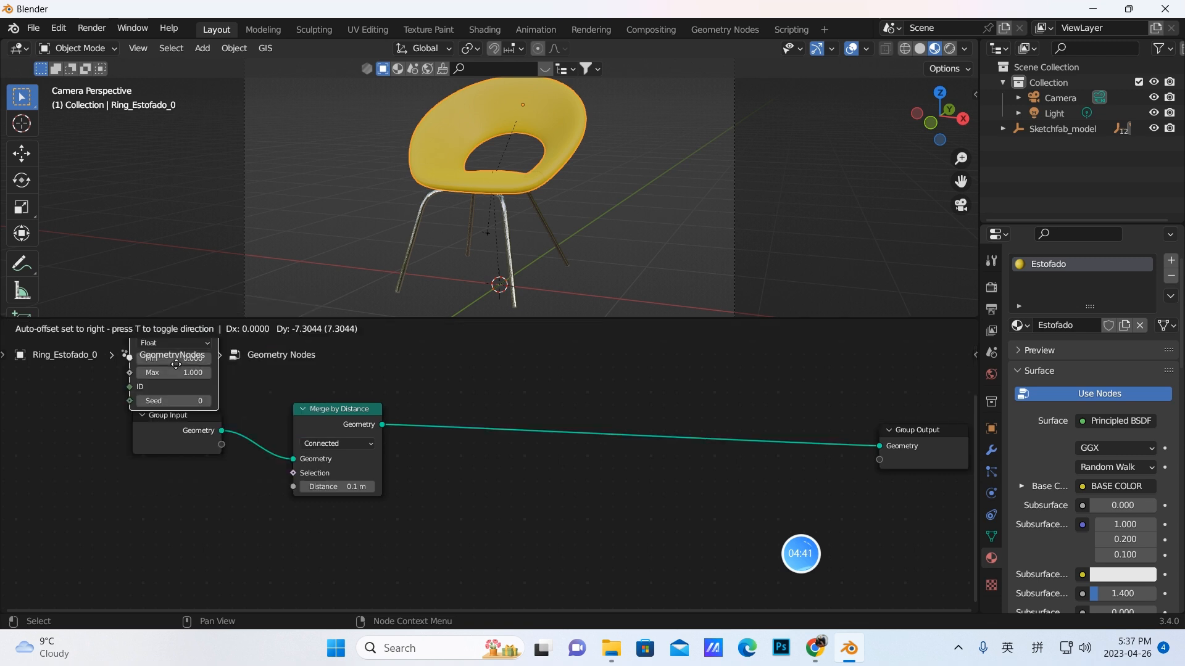
{"action": "left_click", "coordinate": [179, 522]}
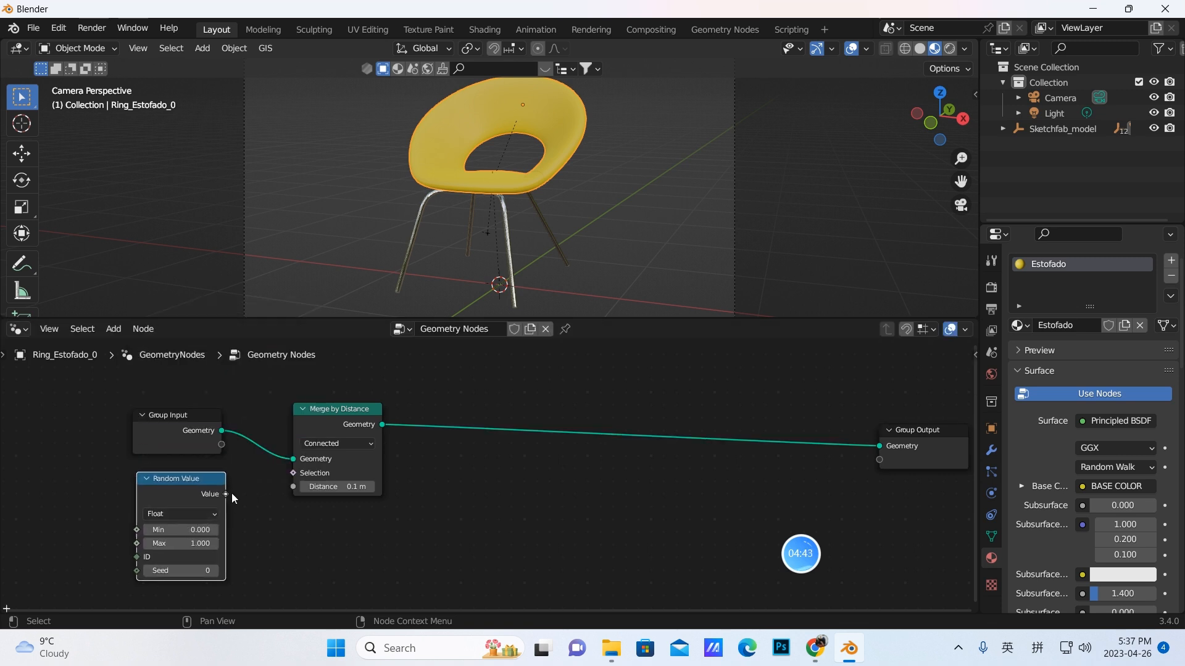
Step: Set the Random Value node's data type to Boolean
{"action": "left_click_drag", "start_coordinate": [227, 494], "coordinate": [285, 479]}
{"action": "left_click_drag", "start_coordinate": [209, 504], "coordinate": [210, 502]}
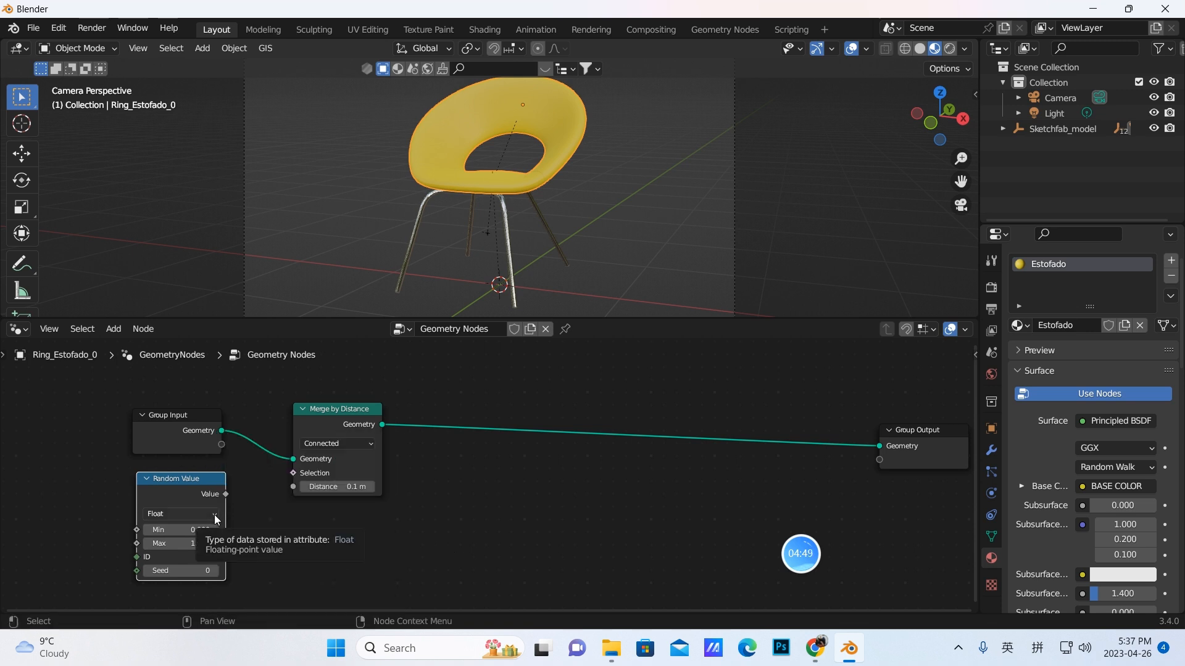
{"action": "left_click", "coordinate": [216, 514]}
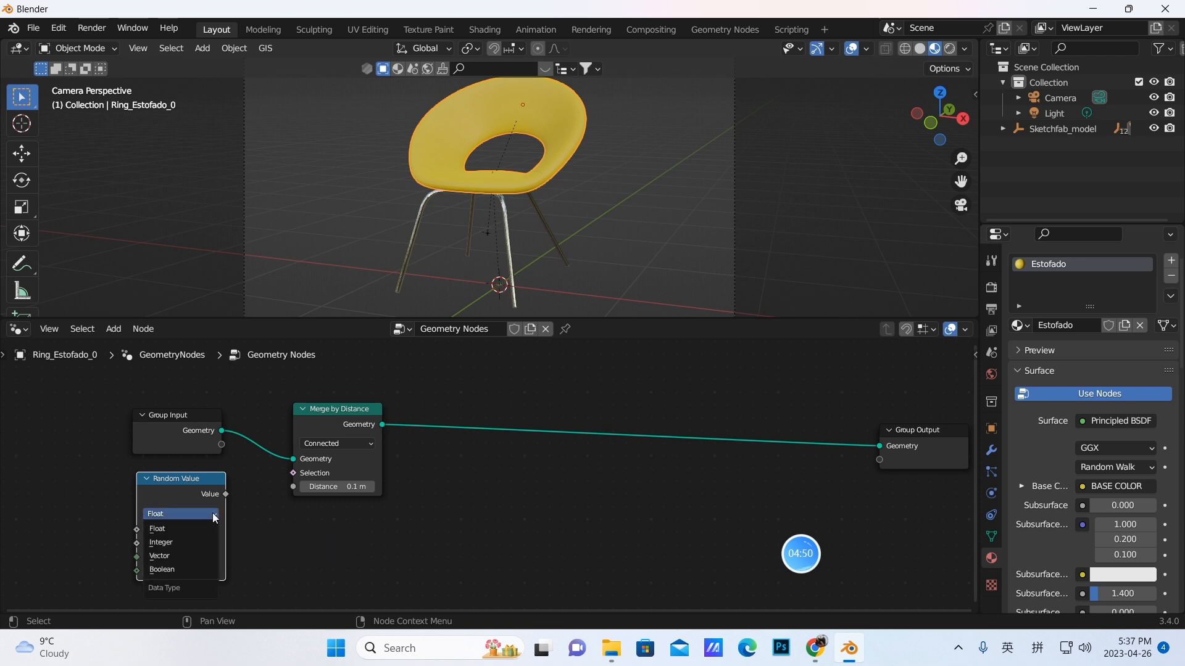
{"action": "left_click", "coordinate": [150, 569]}
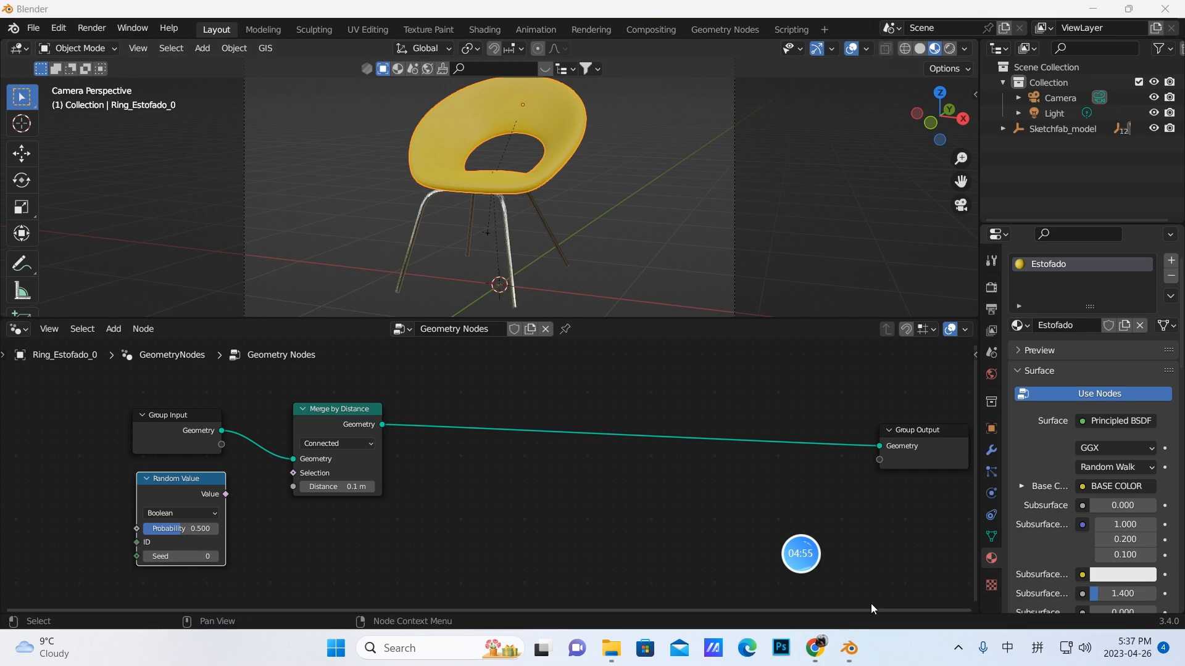
Step: Switch to Chrome, open Google Translate from the Google apps and close the leftover Google Chrome Help page
{"action": "left_click", "coordinate": [814, 647]}
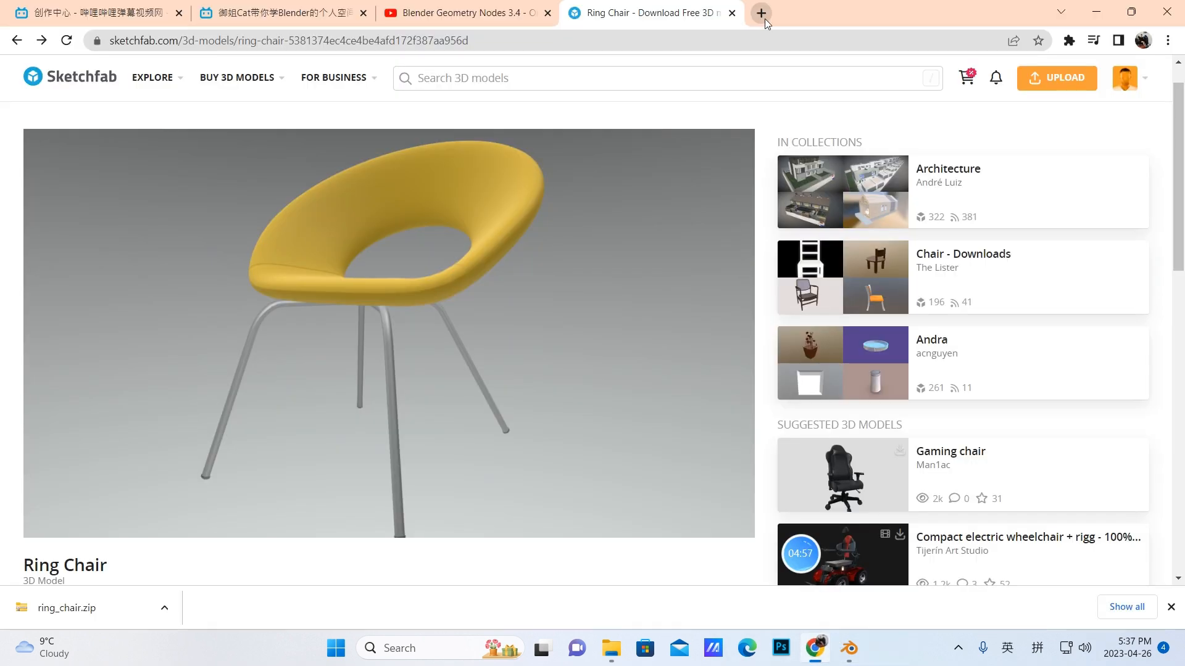
{"action": "left_click", "coordinate": [765, 18]}
{"action": "left_click", "coordinate": [543, 281]}
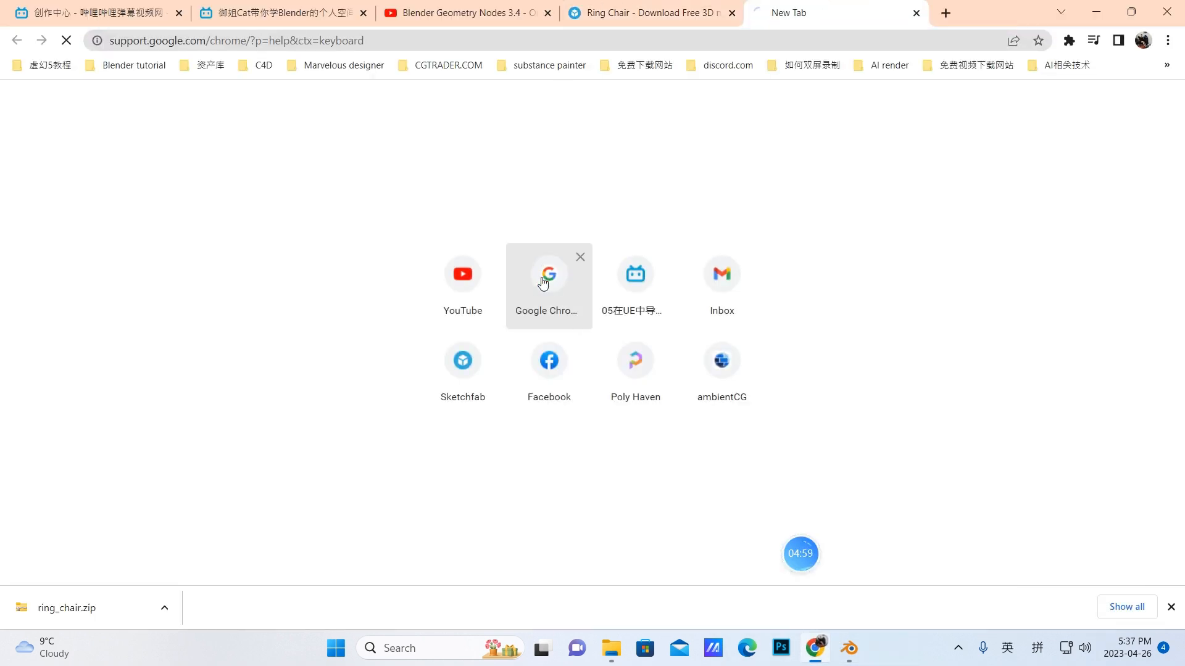
{"action": "left_click", "coordinate": [1109, 79]}
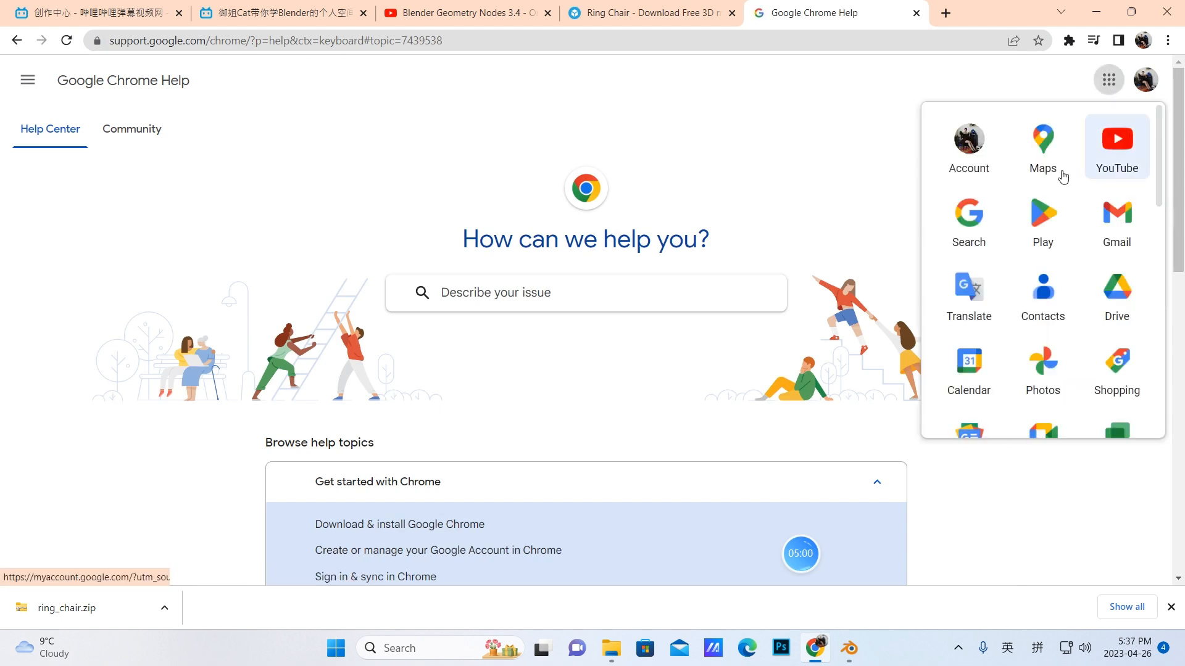
{"action": "left_click", "coordinate": [969, 282]}
{"action": "left_click", "coordinate": [802, 13]}
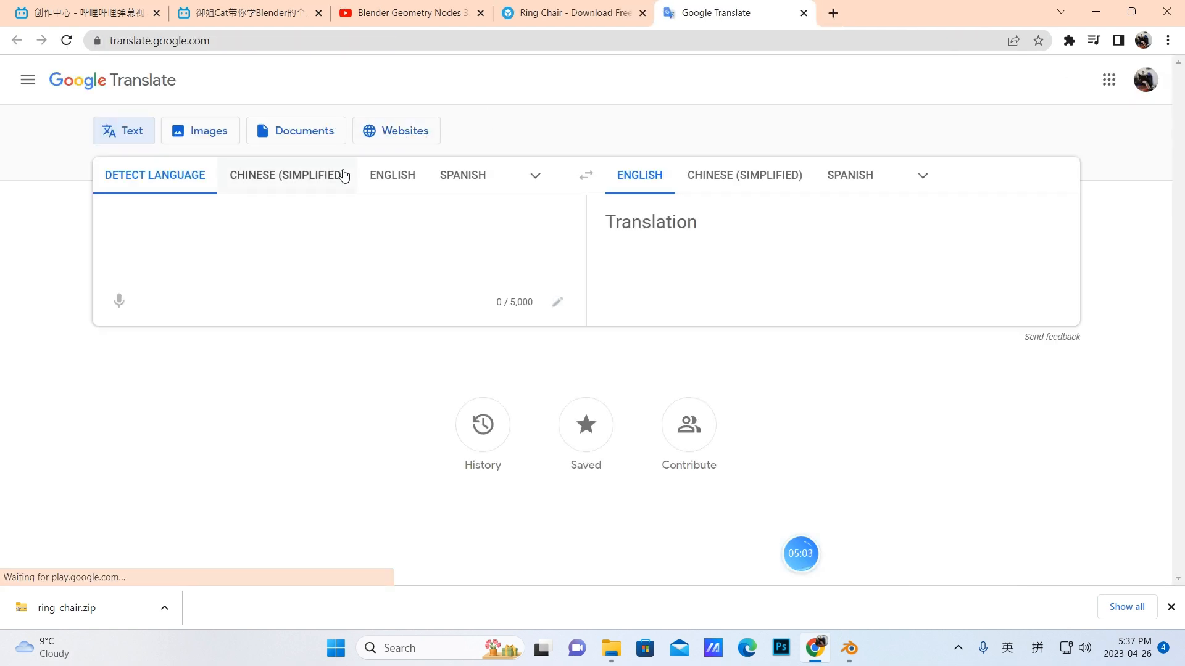
Step: Look up the translation of "boolean" from English to Chinese (Simplified)
{"action": "left_click", "coordinate": [385, 179]}
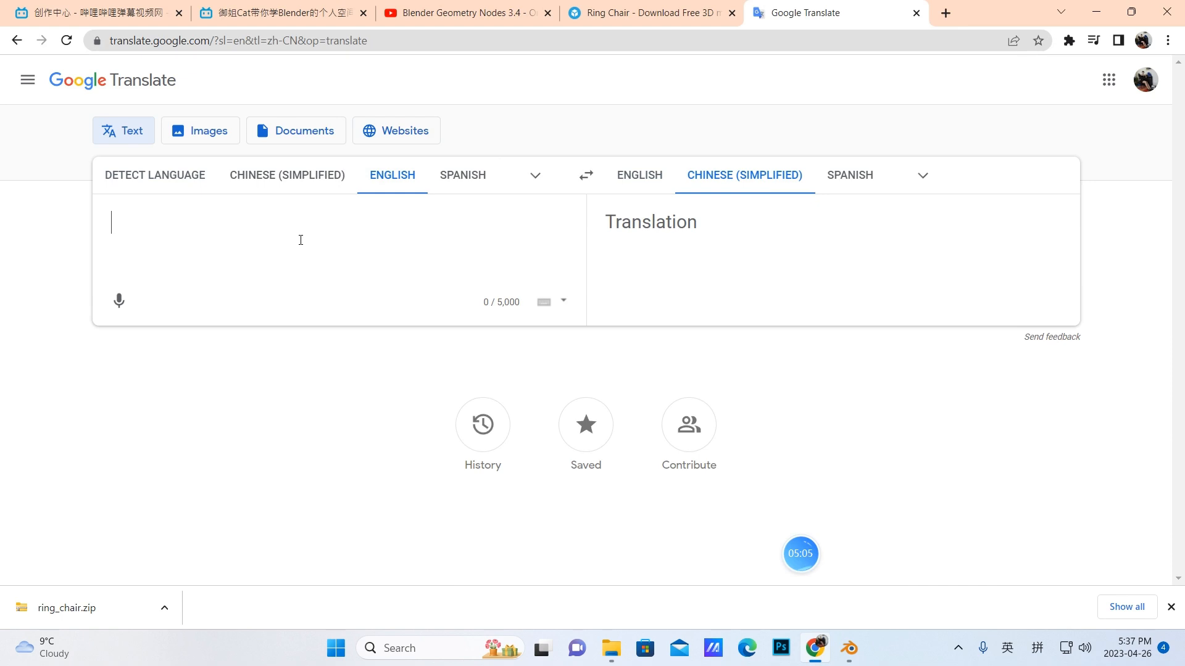
{"action": "type", "text": "boolen"}
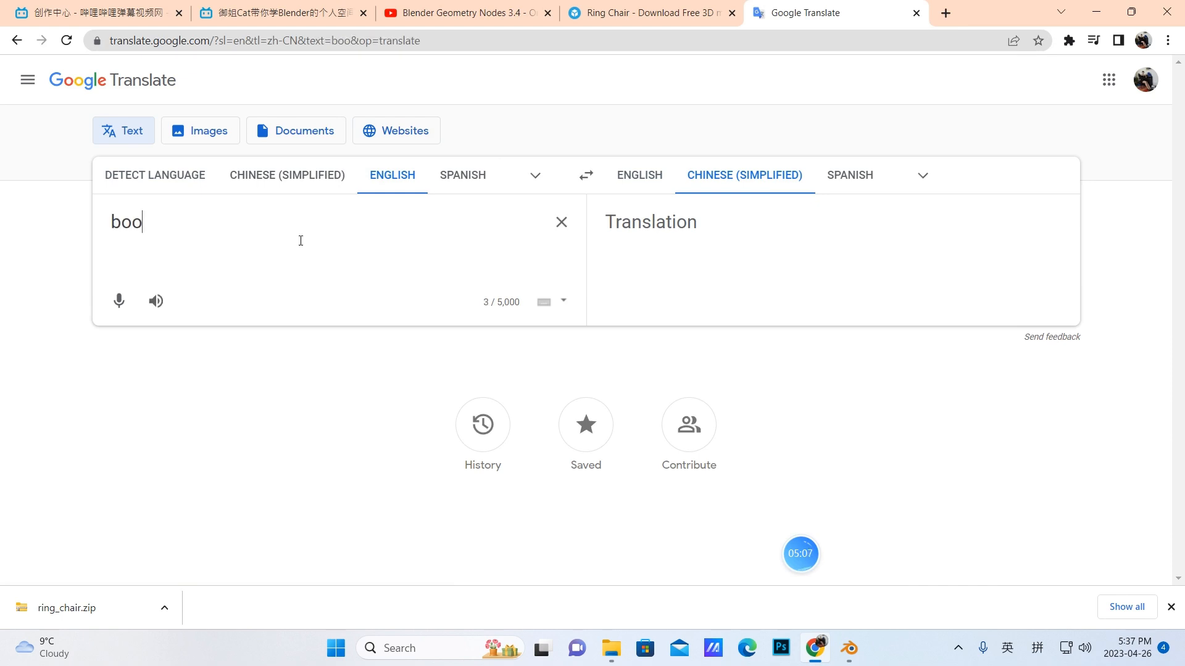
{"action": "key", "text": "Num_Lock"}
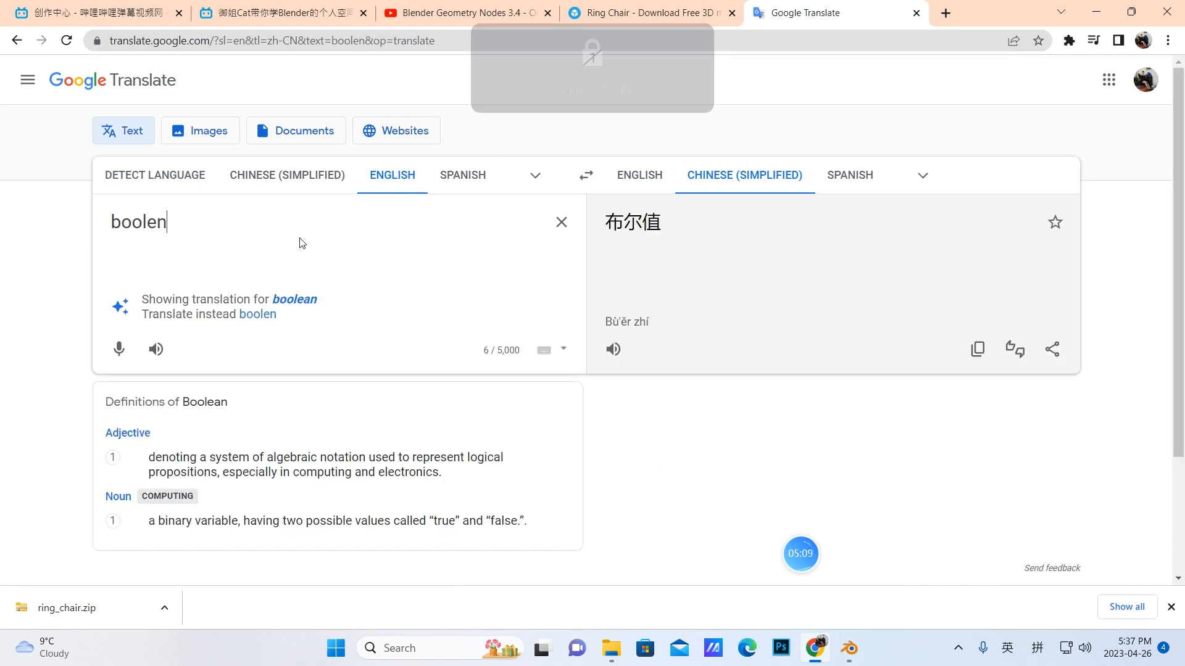
{"action": "key", "text": "BackSpace"}
{"action": "type", "text": "an"}
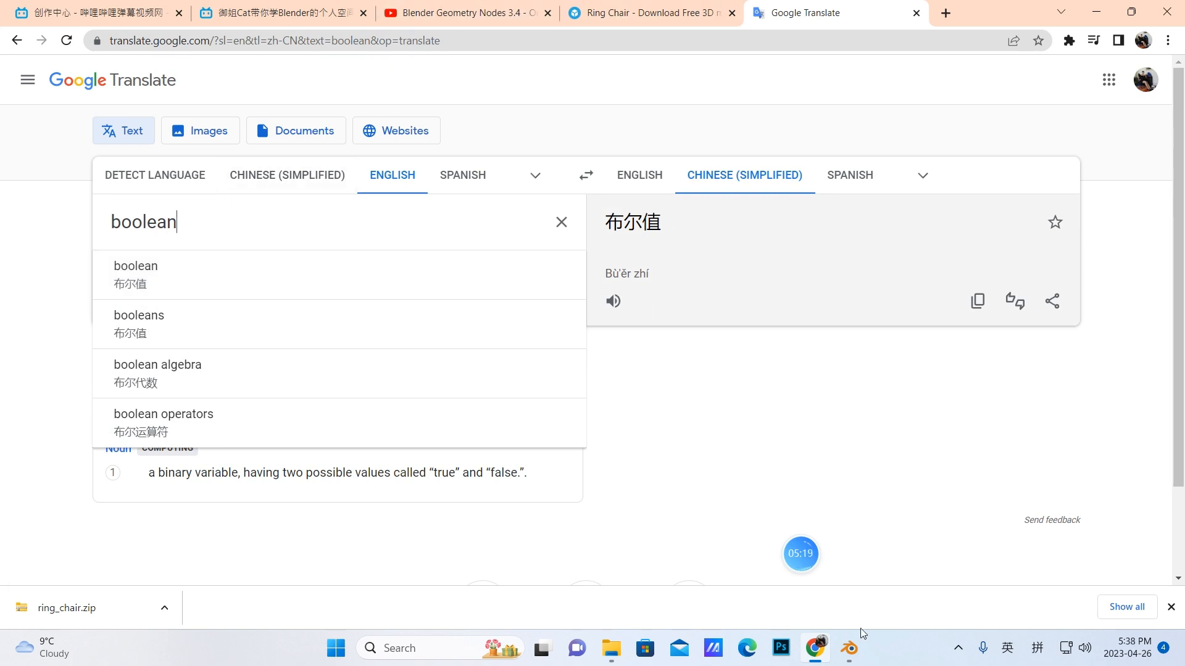
Step: Switch back to Blender, set the Random Value probability to 0.400 and connect its Value output to the Merge by Distance Selection input
{"action": "left_click", "coordinate": [849, 647]}
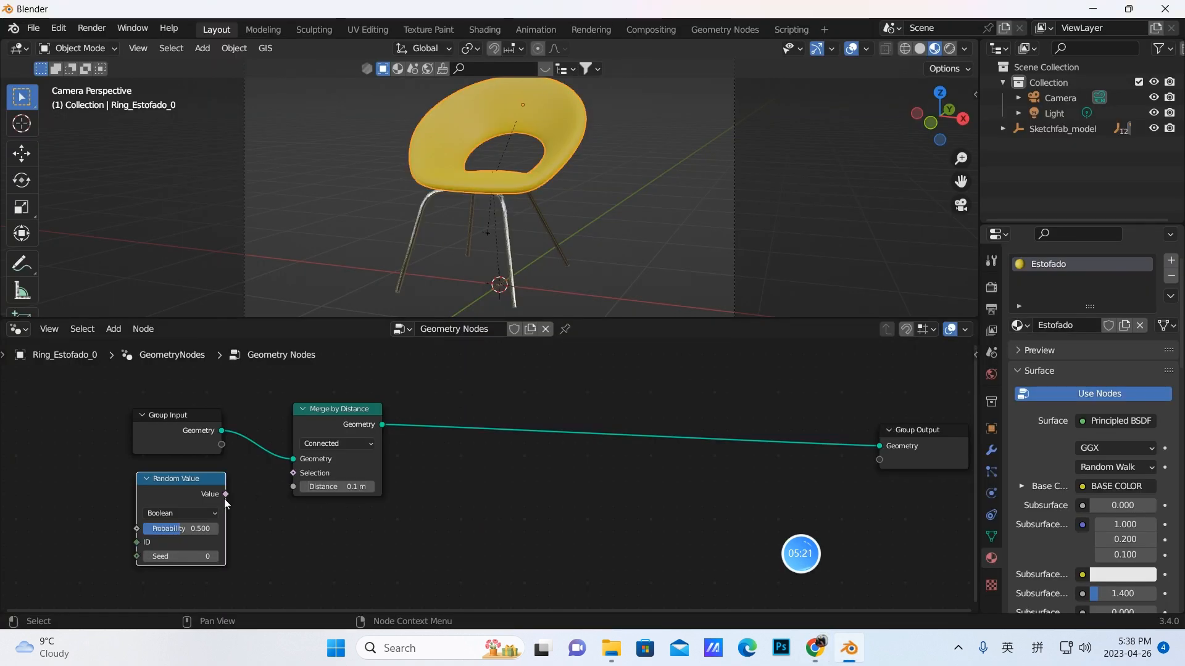
{"action": "left_click", "coordinate": [202, 528]}
{"action": "key", "text": "BackSpace"}
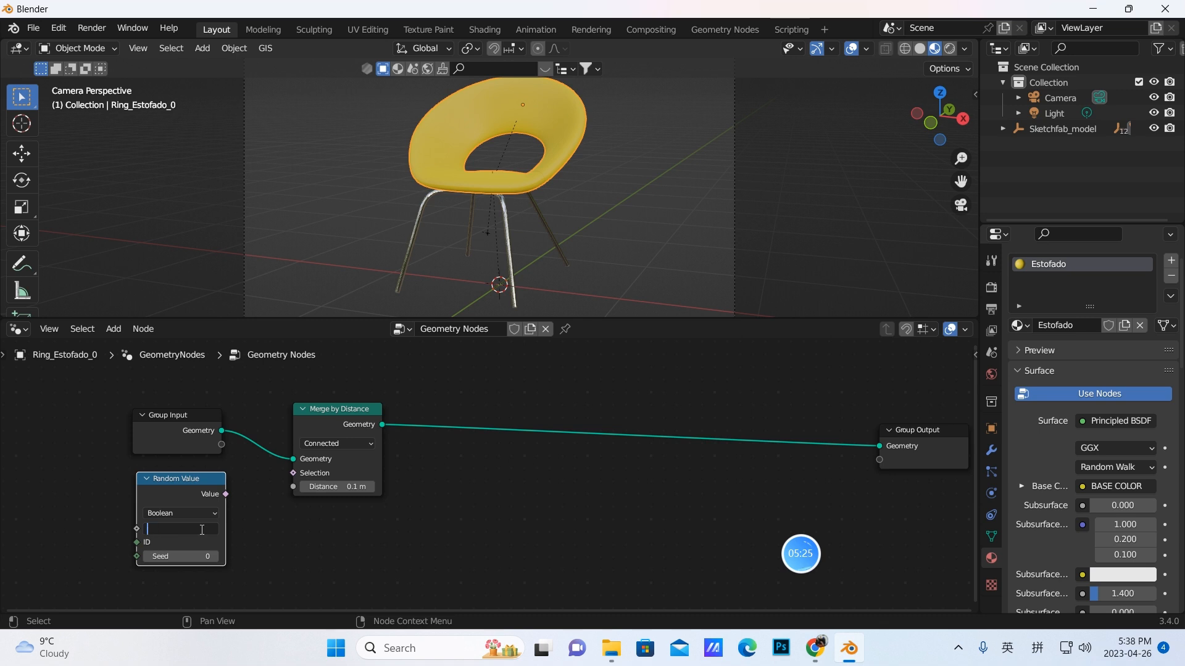
{"action": "type", "text": "0"}
{"action": "key", "text": "Return"}
{"action": "left_click", "coordinate": [197, 529]}
{"action": "key", "text": "BackSpace"}
{"action": "key", "text": "Return"}
{"action": "left_click", "coordinate": [203, 529]}
{"action": "key", "text": "BackSpace"}
{"action": "key", "text": "Num_Lock"}
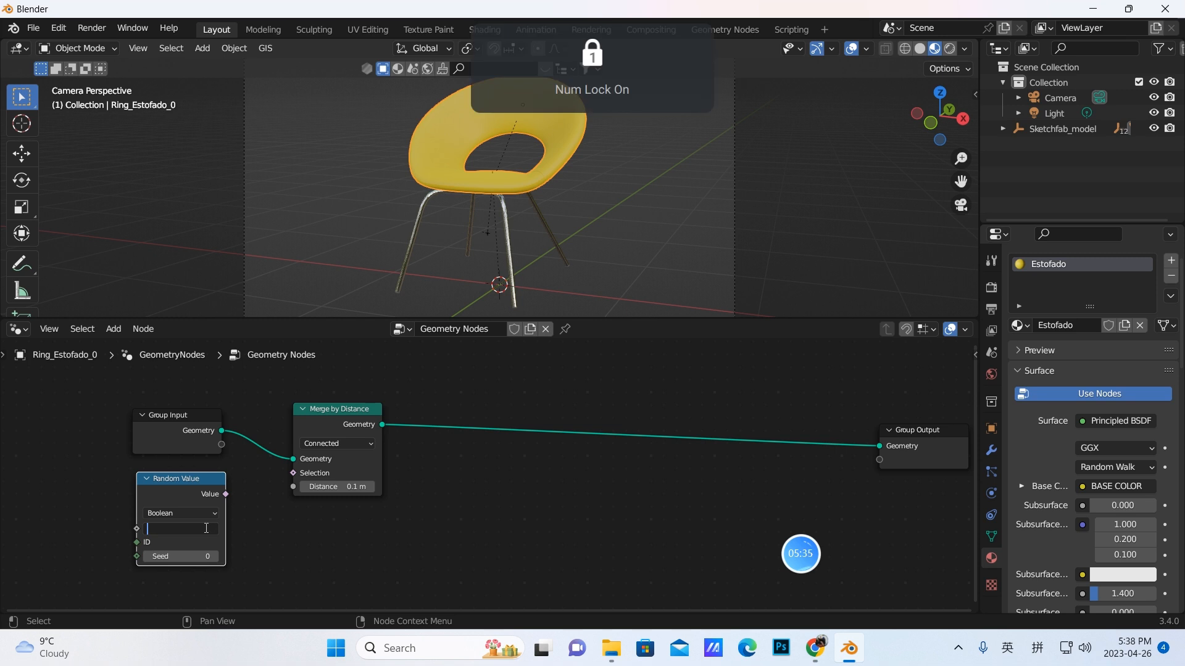
{"action": "type", "text": "0.4"}
{"action": "key", "text": "Return"}
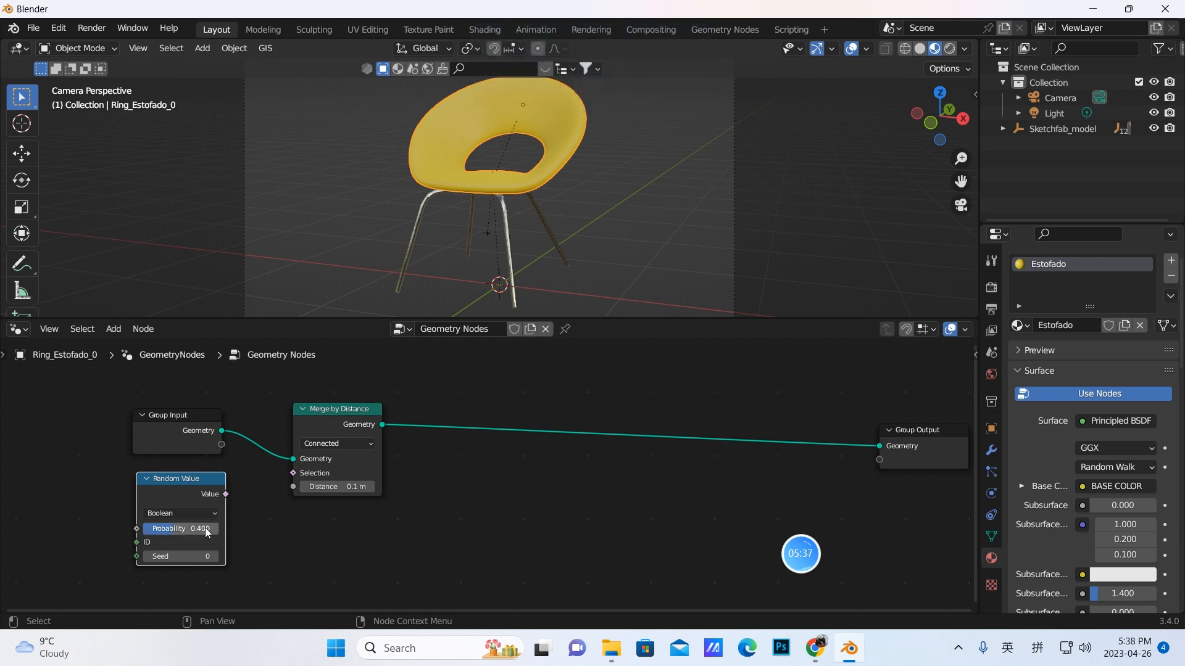
{"action": "left_click_drag", "start_coordinate": [226, 494], "coordinate": [296, 473]}
{"action": "middle_click_drag", "start_coordinate": [591, 494], "coordinate": [588, 503]}
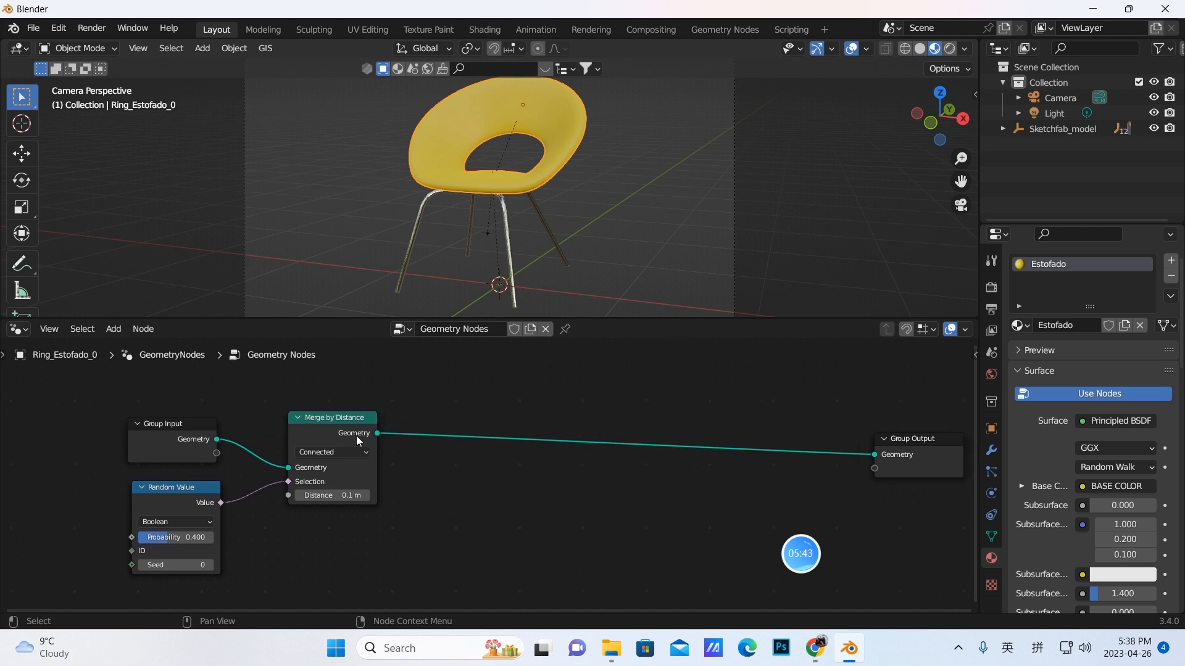
Step: Add a Triangulate node on the link between Merge by Distance and Group Output
{"action": "left_click", "coordinate": [110, 331]}
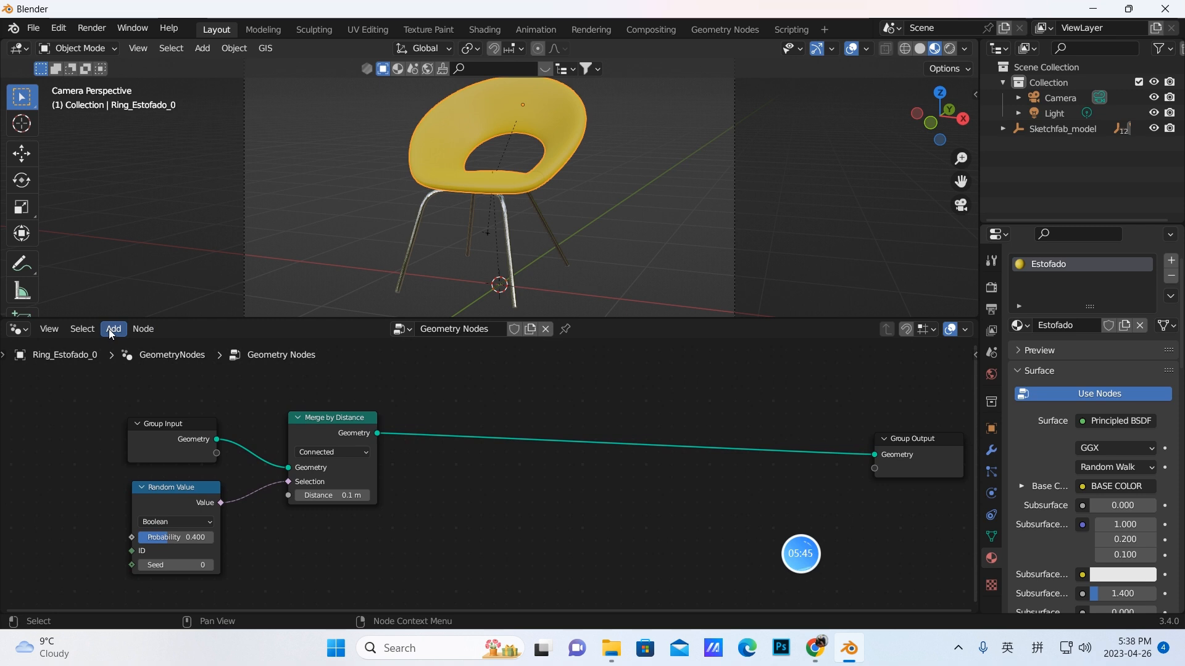
{"action": "left_click", "coordinate": [139, 309]}
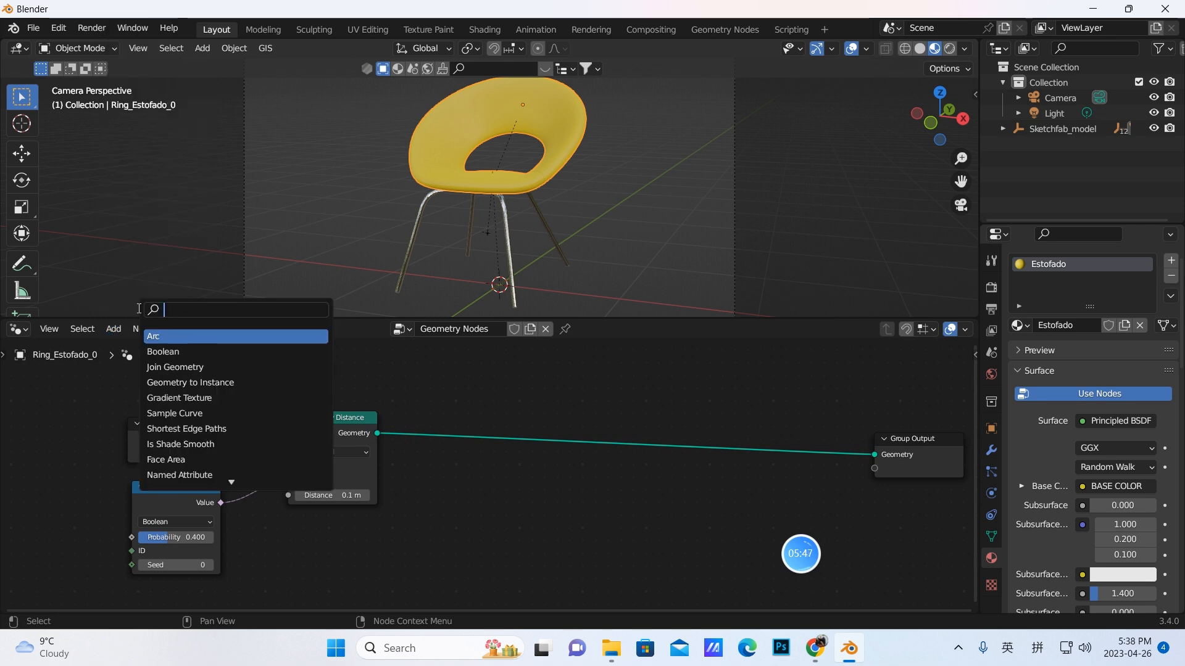
{"action": "type", "text": "tra"}
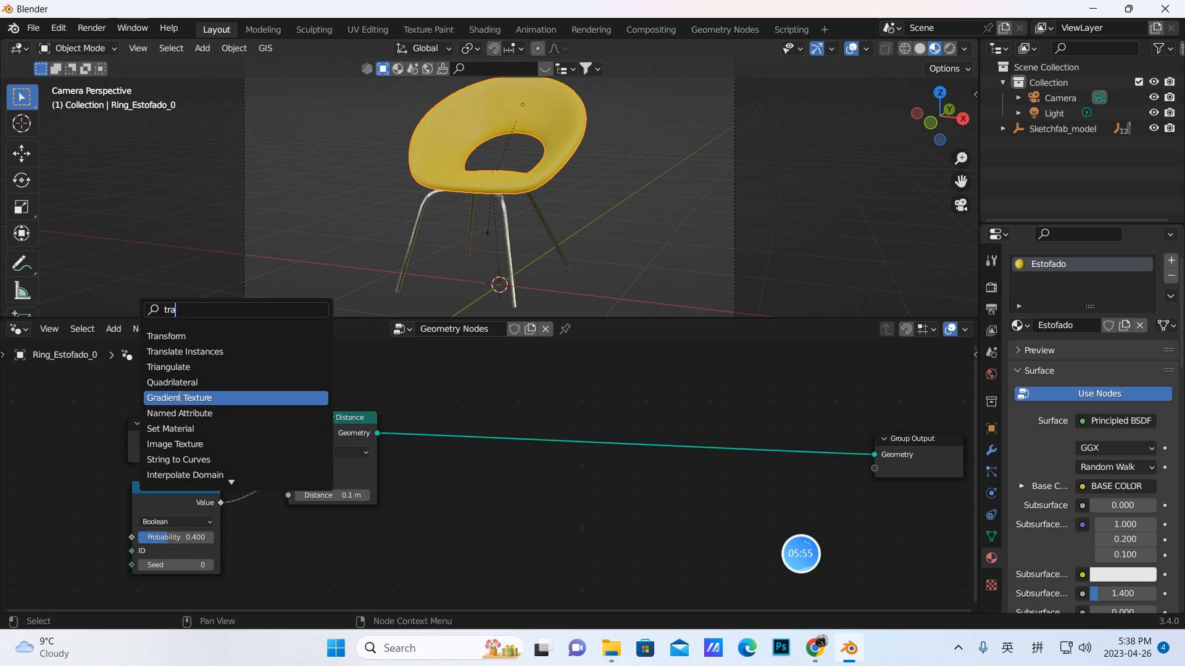
{"action": "key", "text": "BackSpace"}
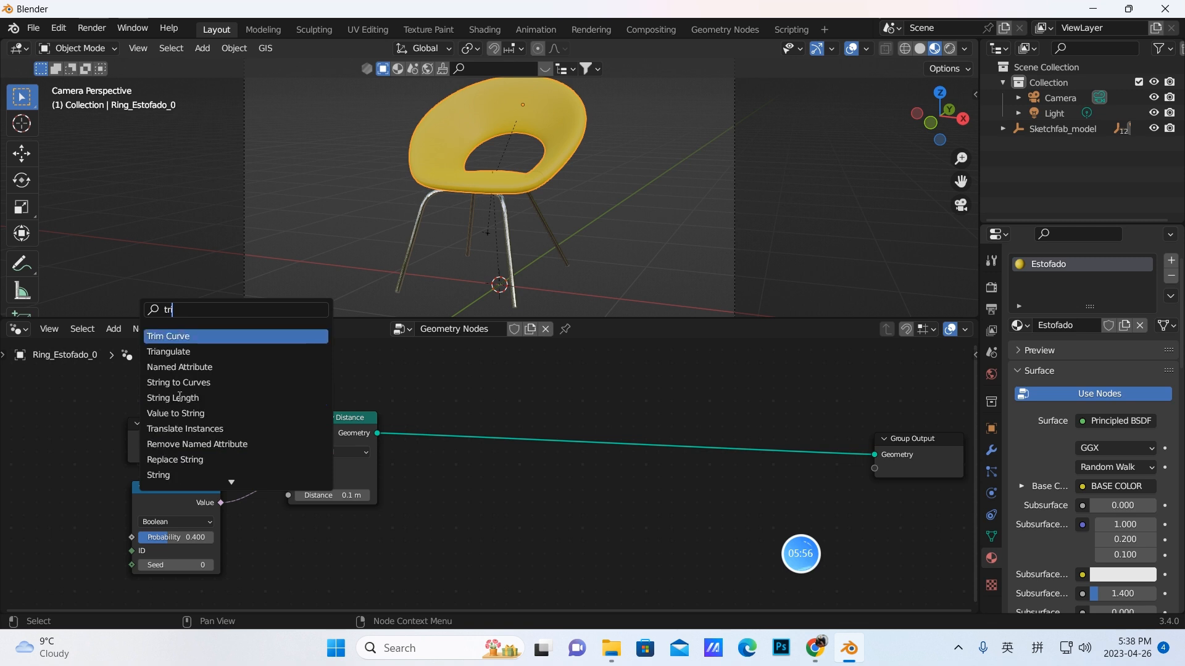
{"action": "left_click", "coordinate": [172, 353]}
{"action": "left_click", "coordinate": [447, 442]}
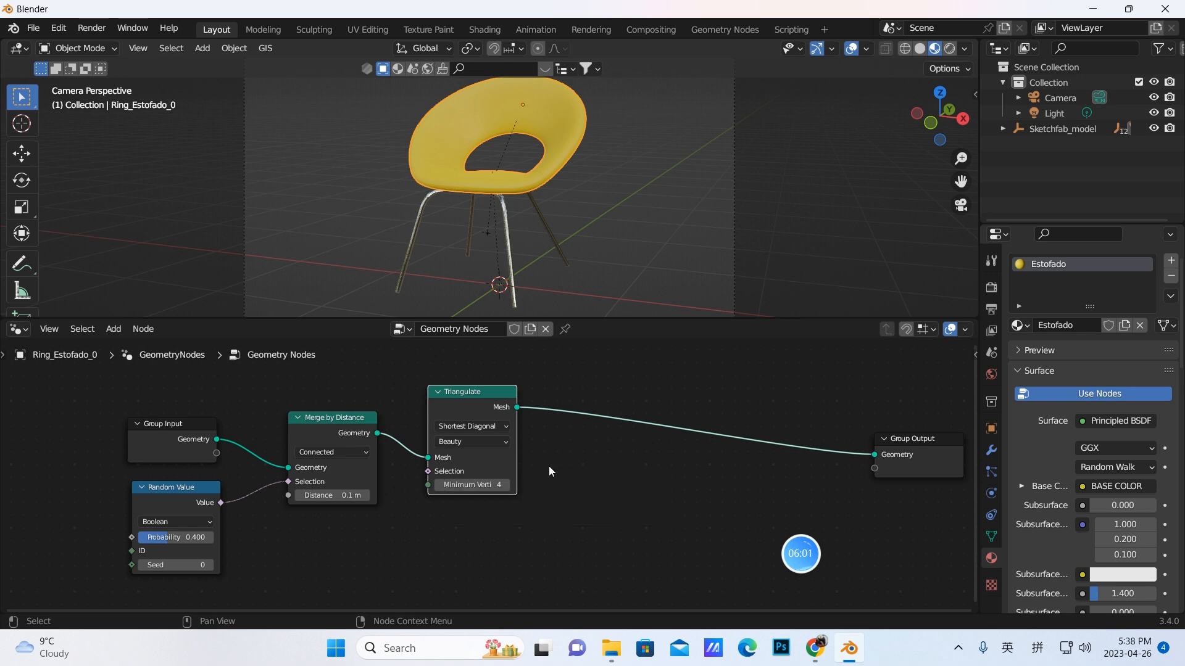
Step: Add a Dual Mesh node on the link between Triangulate and Group Output, with Keep Boundaries enabled
{"action": "middle_click_drag", "start_coordinate": [632, 507], "coordinate": [524, 533]}
{"action": "left_click", "coordinate": [113, 329]}
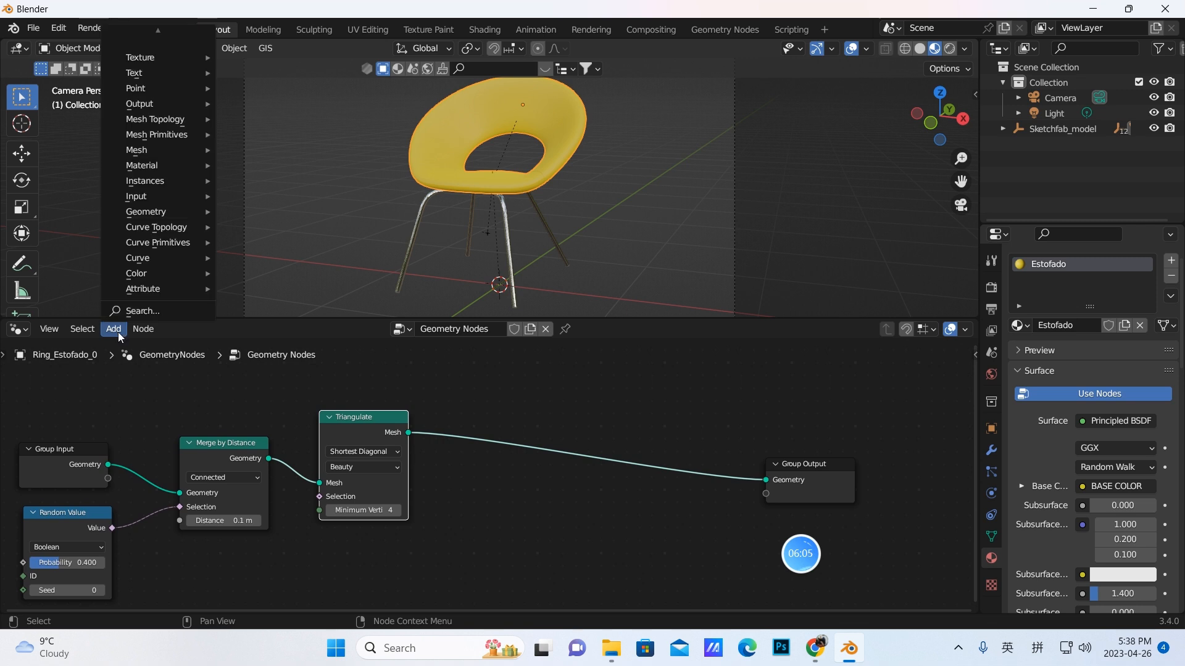
{"action": "left_click", "coordinate": [131, 312]}
{"action": "type", "text": "dual"}
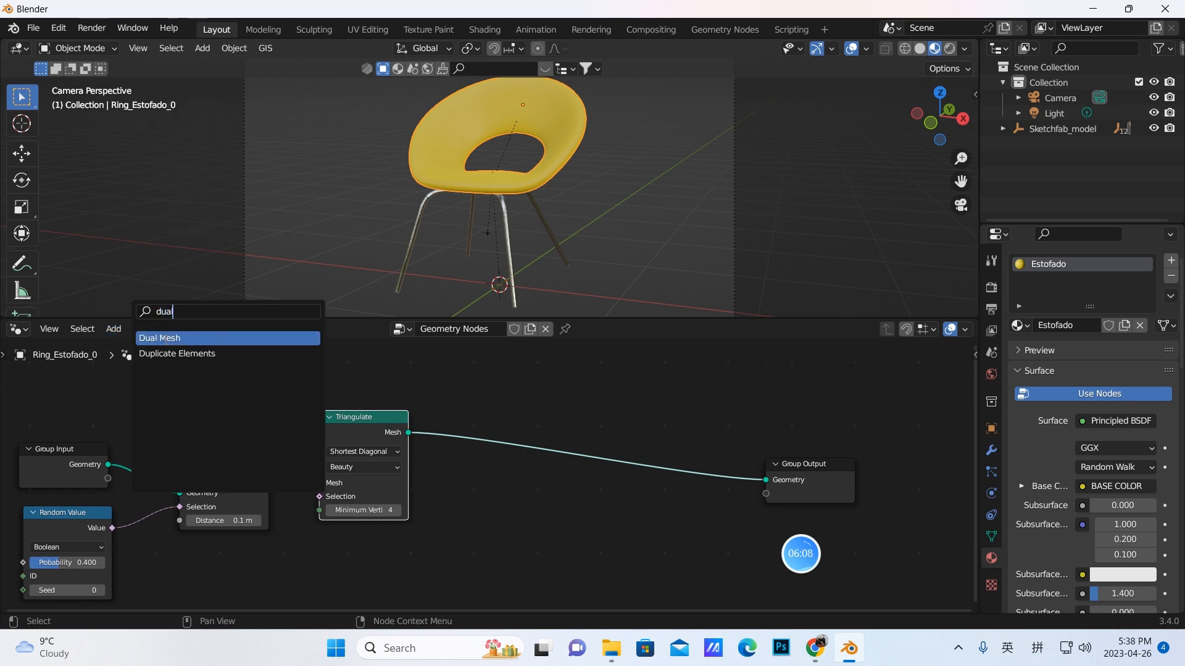
{"action": "key", "text": "Return"}
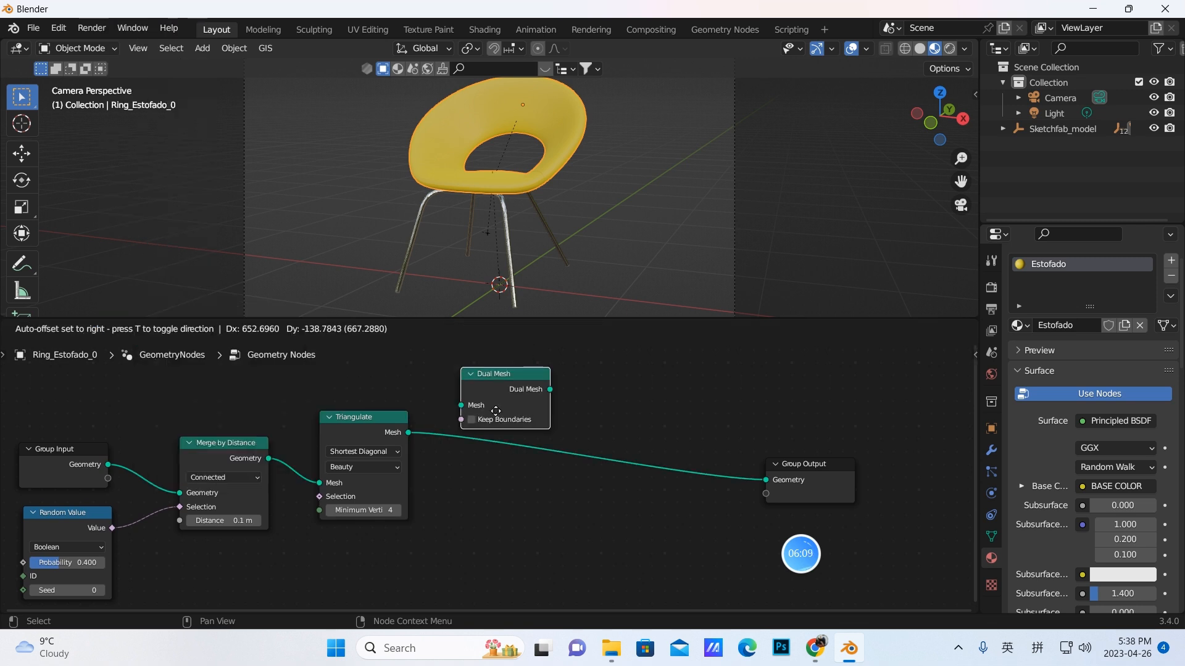
{"action": "left_click", "coordinate": [484, 450]}
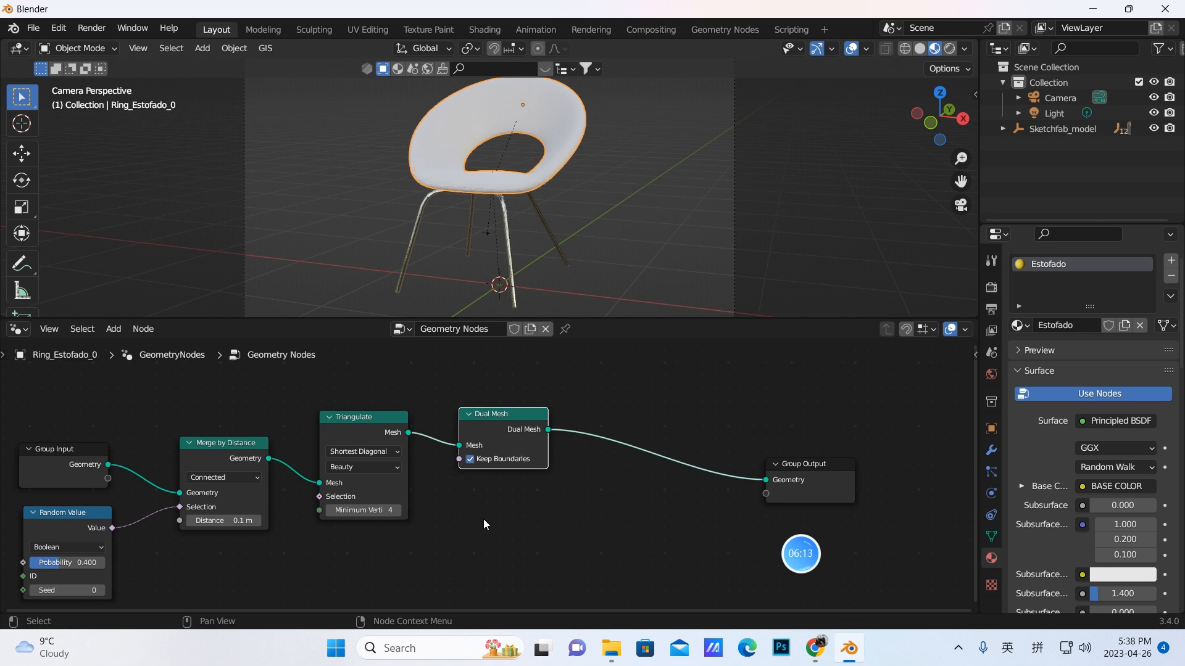
Step: Shift Group Output away to make room and insert a Set Shade Smooth node between Dual Mesh and Group Output
{"action": "middle_click_drag", "start_coordinate": [483, 520], "coordinate": [438, 523]}
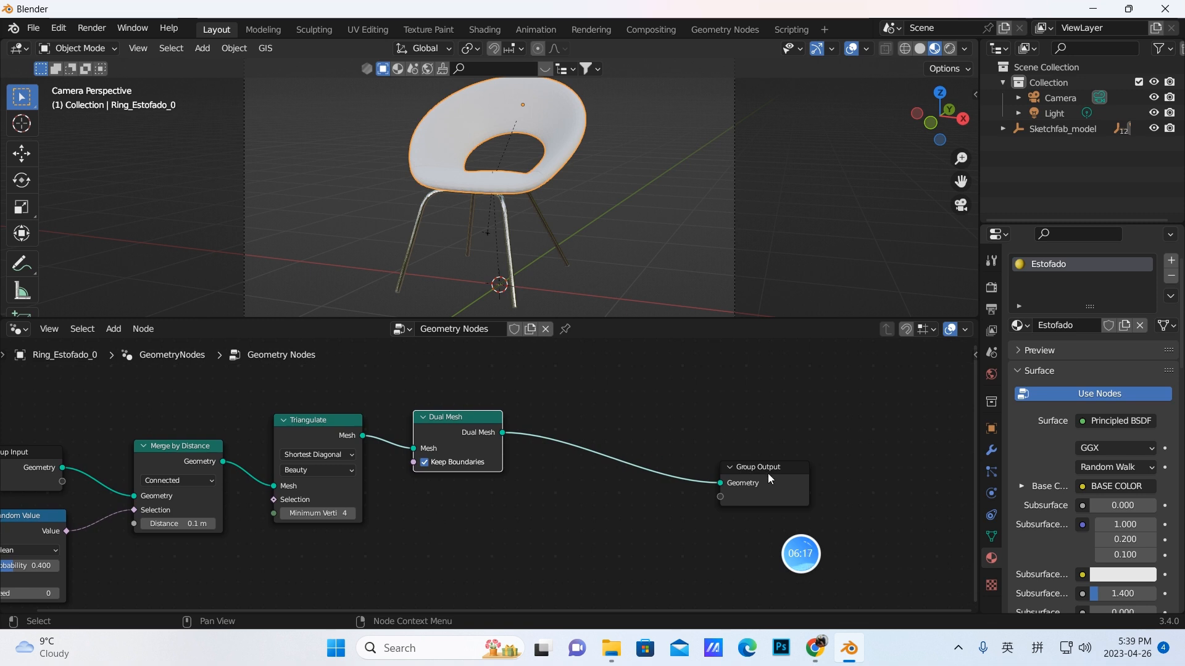
{"action": "left_click_drag", "start_coordinate": [768, 473], "coordinate": [826, 460]}
{"action": "left_click", "coordinate": [115, 329]}
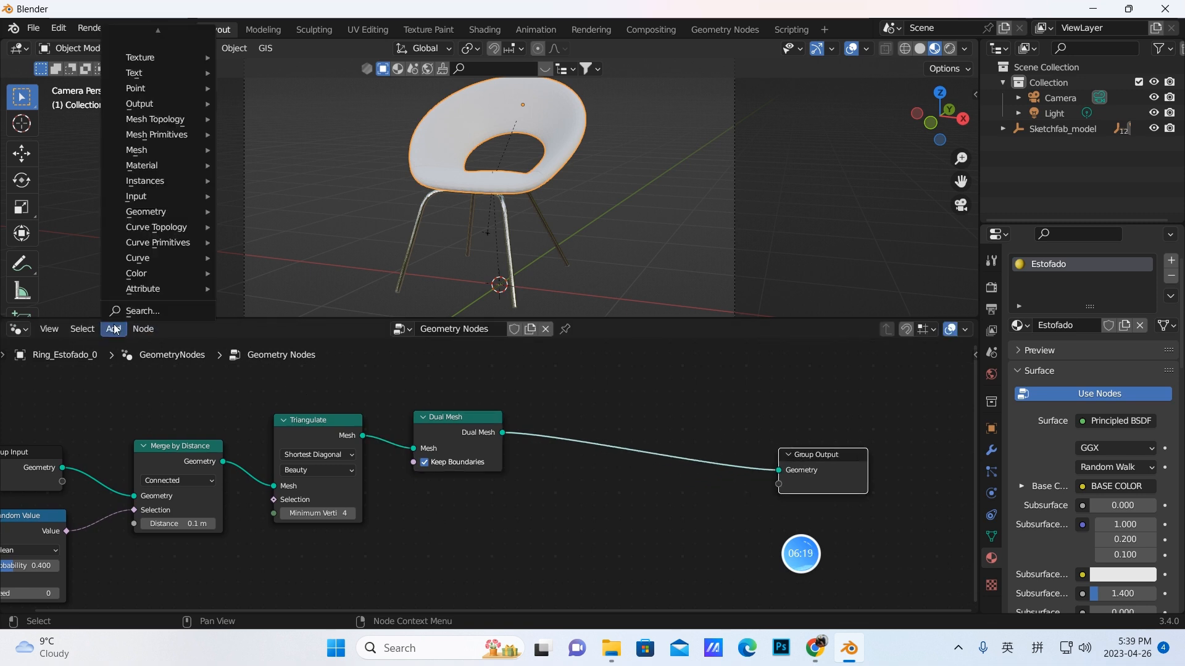
{"action": "left_click", "coordinate": [114, 329]}
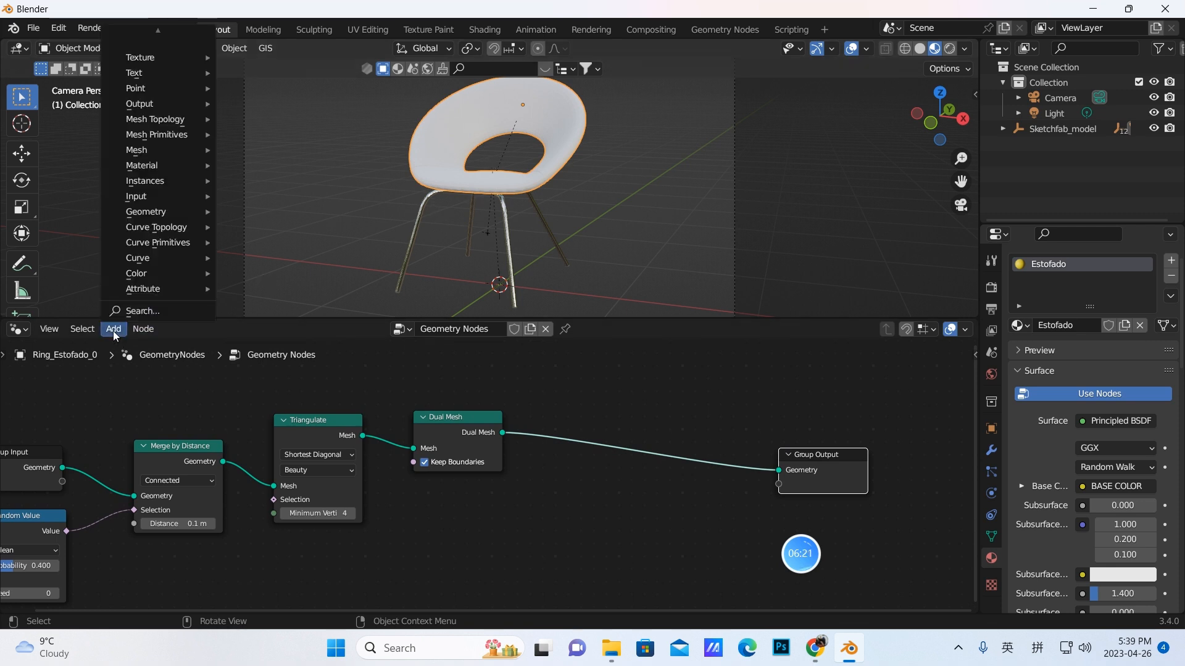
{"action": "left_click", "coordinate": [130, 309]}
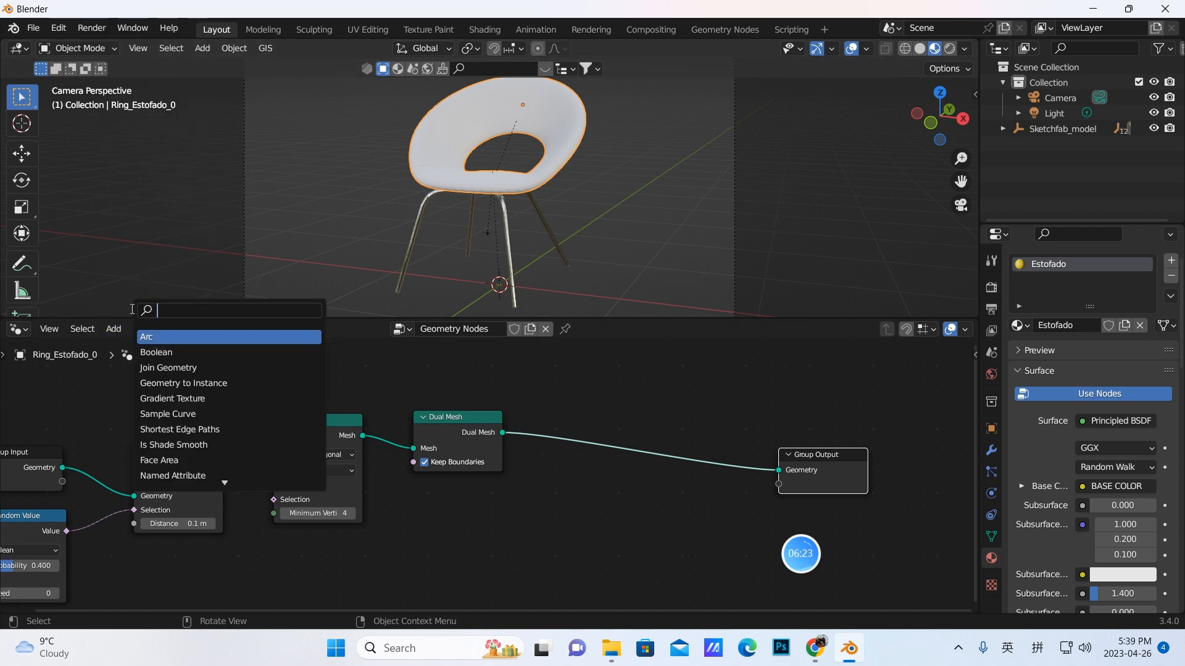
{"action": "type", "text": "sha"}
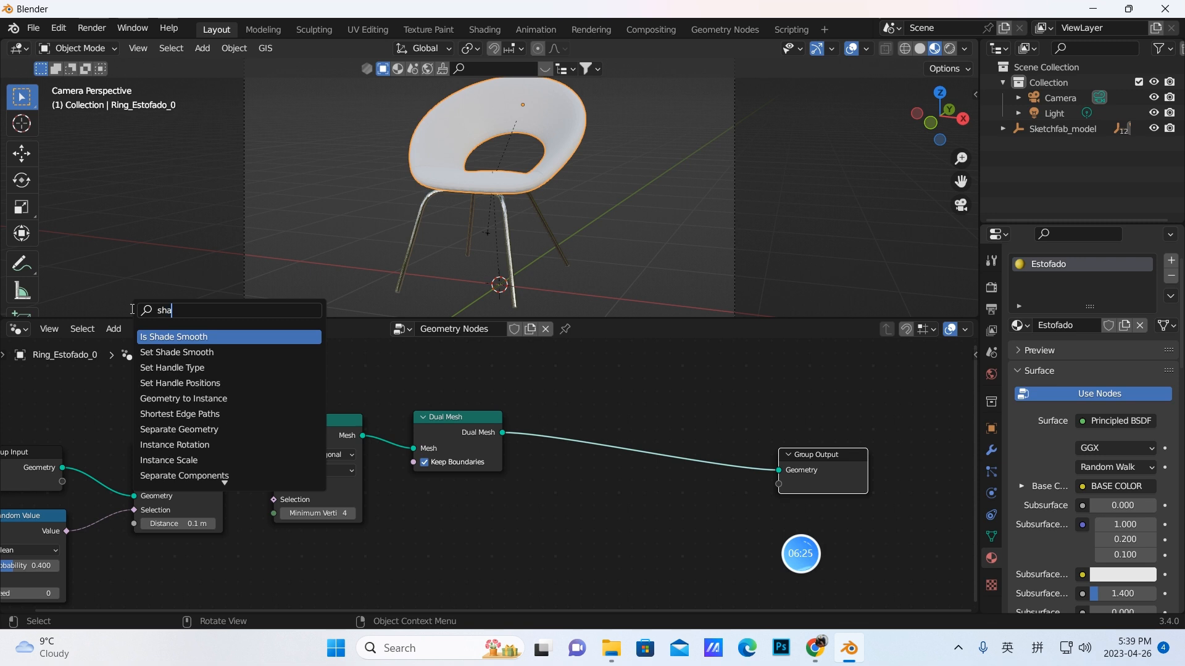
{"action": "left_click", "coordinate": [171, 350]}
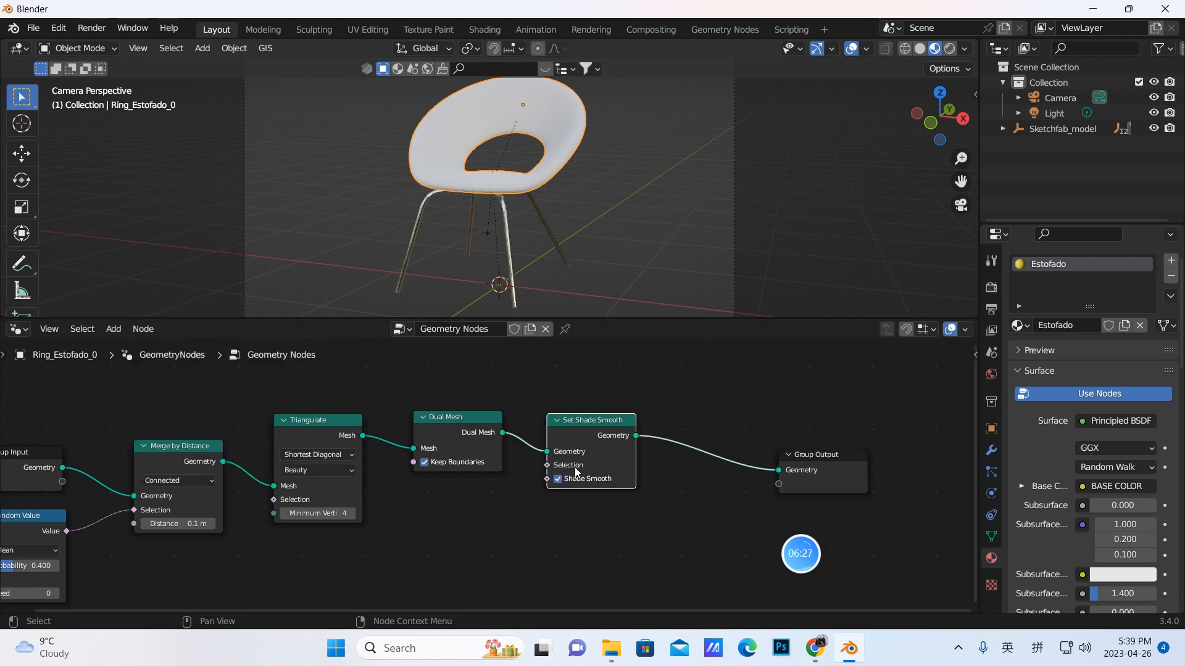
{"action": "left_click", "coordinate": [599, 444]}
Step: Insert a Set Material node between Set Shade Smooth and Group Output and assign the Estofado material to it
{"action": "middle_click_drag", "start_coordinate": [709, 526], "coordinate": [622, 515]}
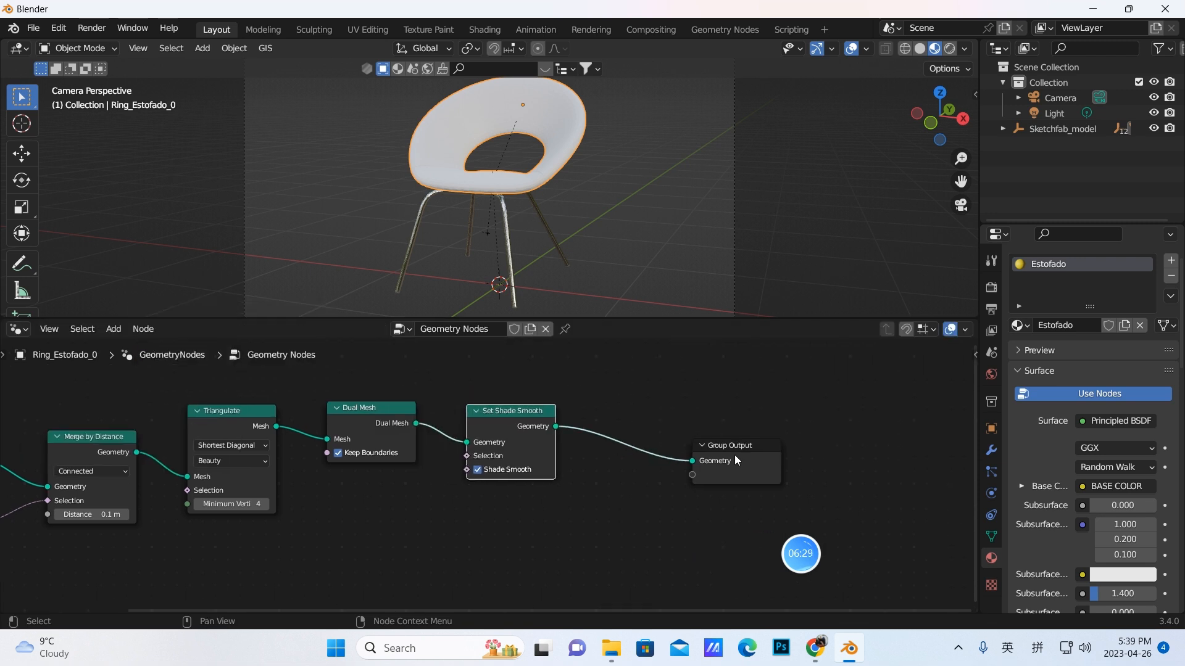
{"action": "left_click_drag", "start_coordinate": [734, 460], "coordinate": [833, 449]}
{"action": "left_click", "coordinate": [114, 329]}
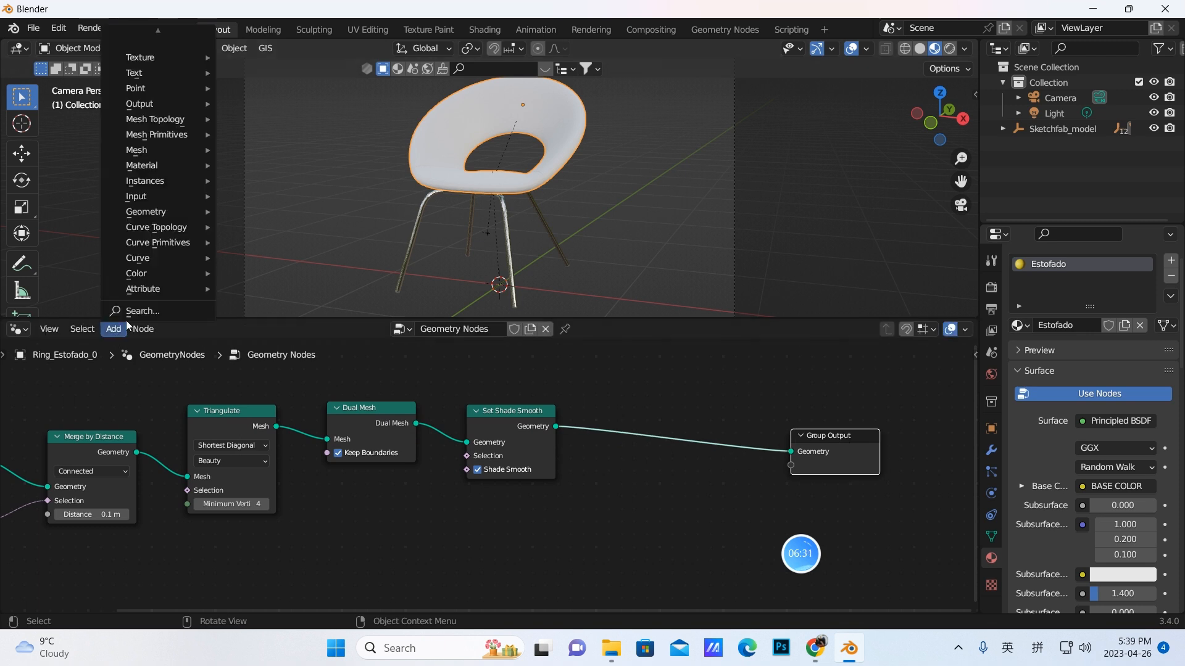
{"action": "left_click", "coordinate": [130, 312]}
{"action": "type", "text": "se"}
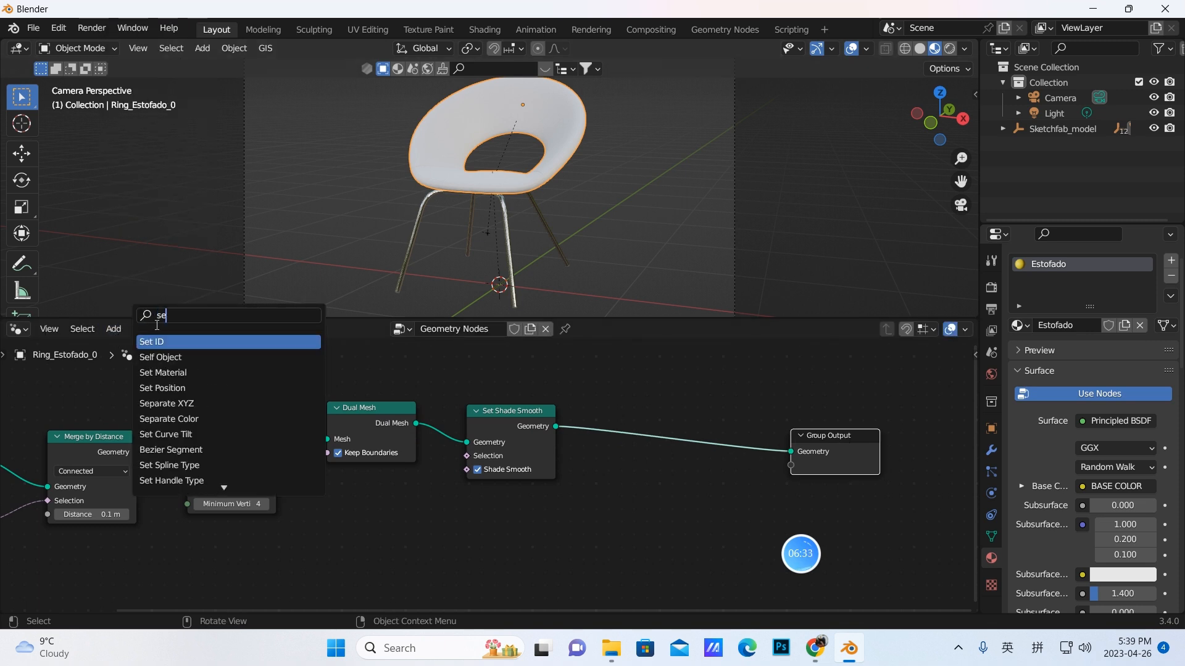
{"action": "left_click", "coordinate": [163, 373]}
{"action": "left_click", "coordinate": [650, 468]}
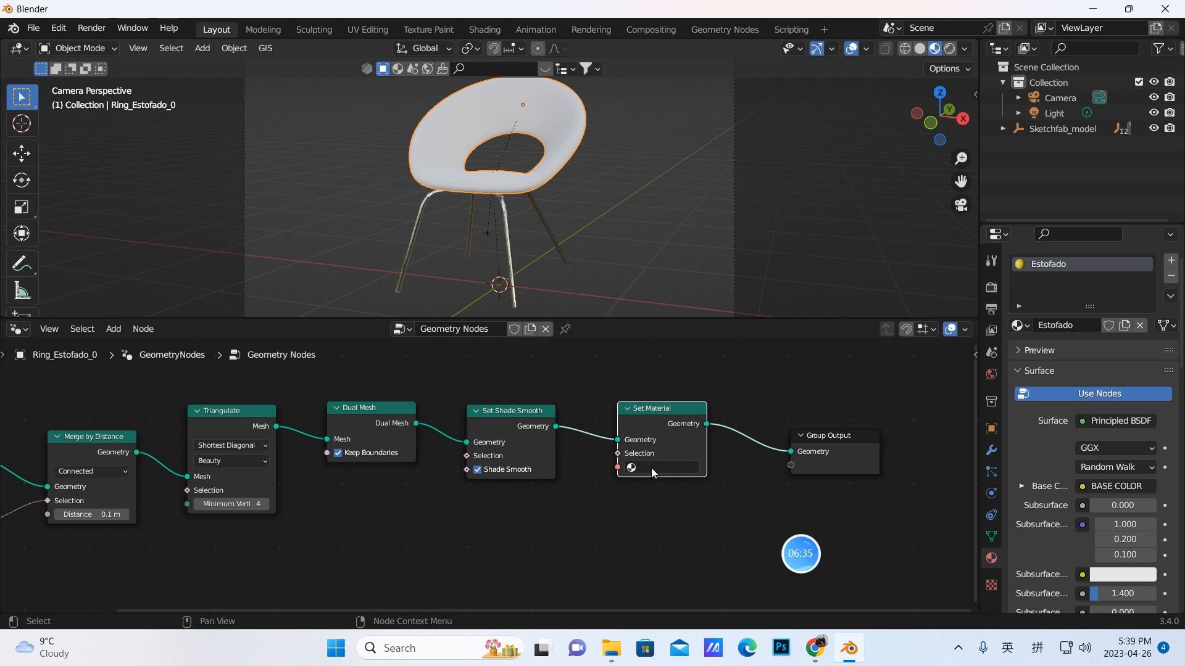
{"action": "left_click", "coordinate": [649, 466]}
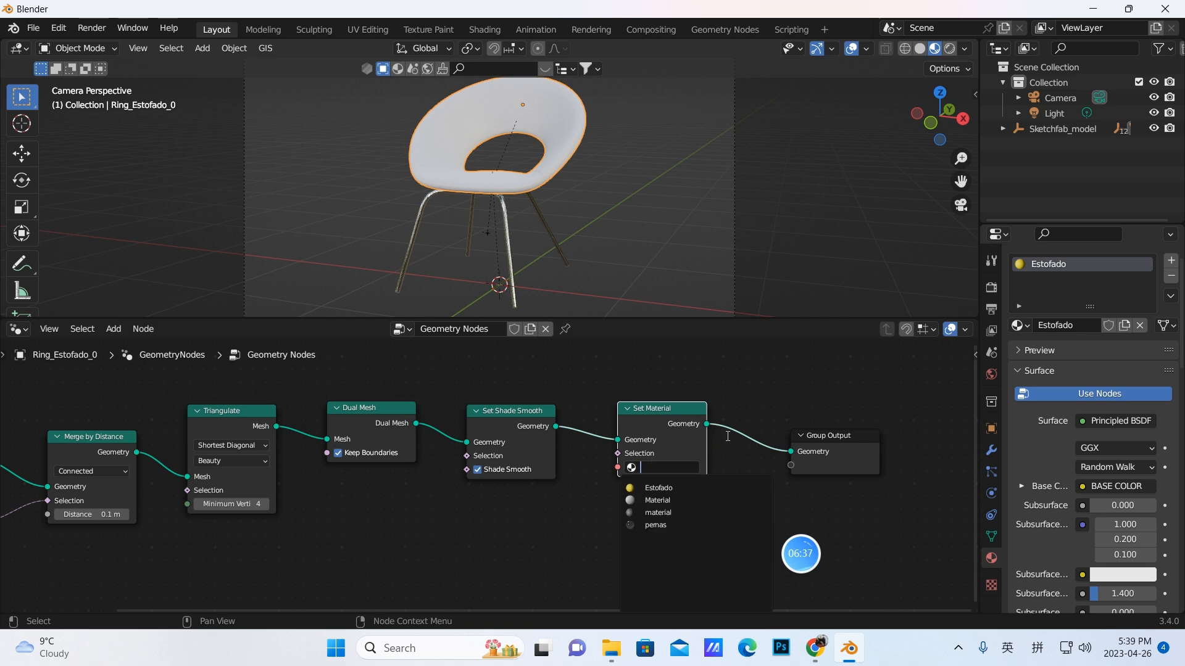
{"action": "left_click", "coordinate": [658, 487]}
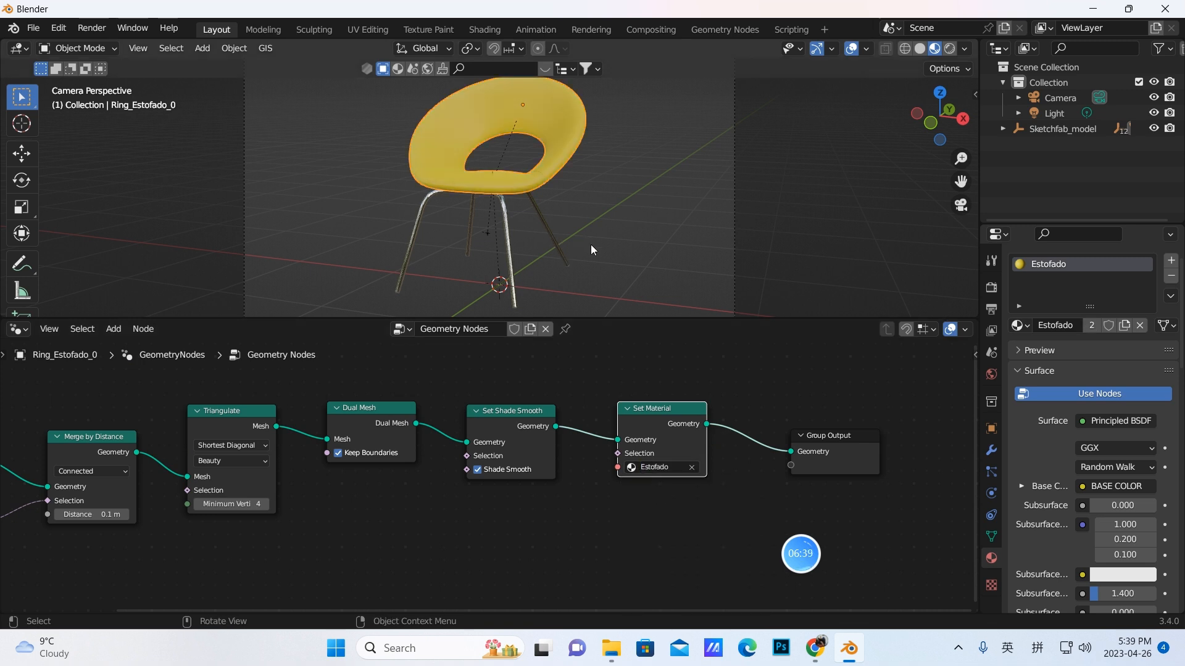
Step: Add a Decimate modifier to the chair seat and set its Collapse ratio to 0.5
{"action": "middle_click_drag", "start_coordinate": [735, 379], "coordinate": [740, 409]}
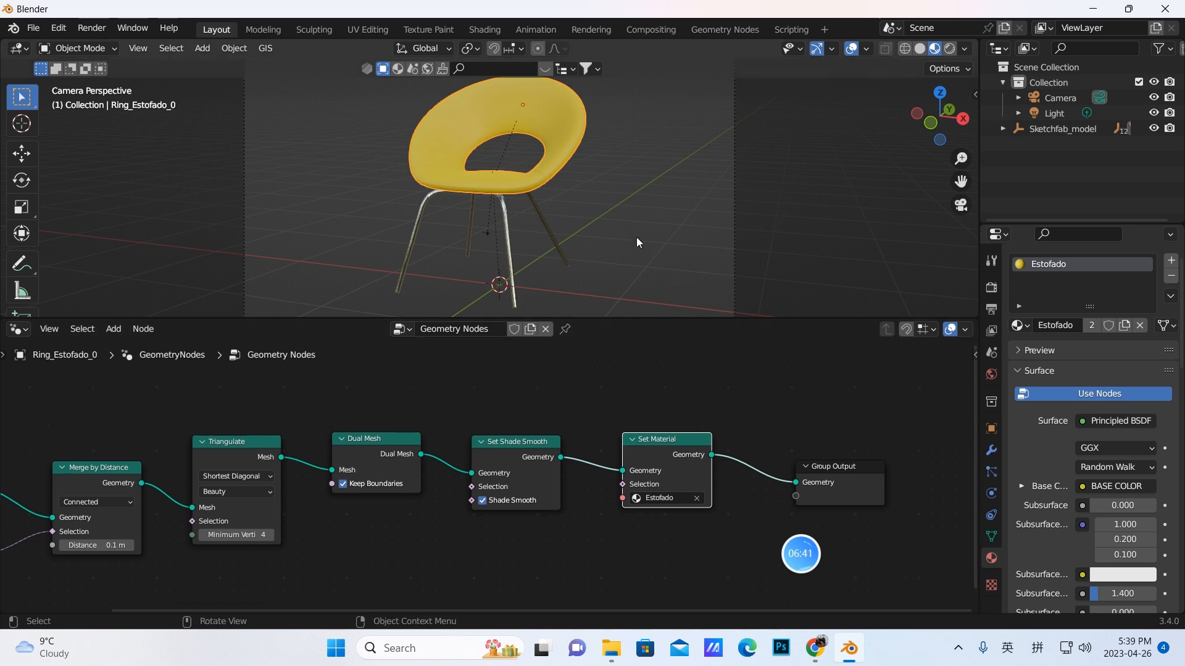
{"action": "scroll", "coordinate": [637, 242], "scroll_direction": "up", "scroll_amount": 2}
{"action": "scroll", "coordinate": [637, 240], "scroll_direction": "down", "scroll_amount": 3}
{"action": "left_click", "coordinate": [990, 451]}
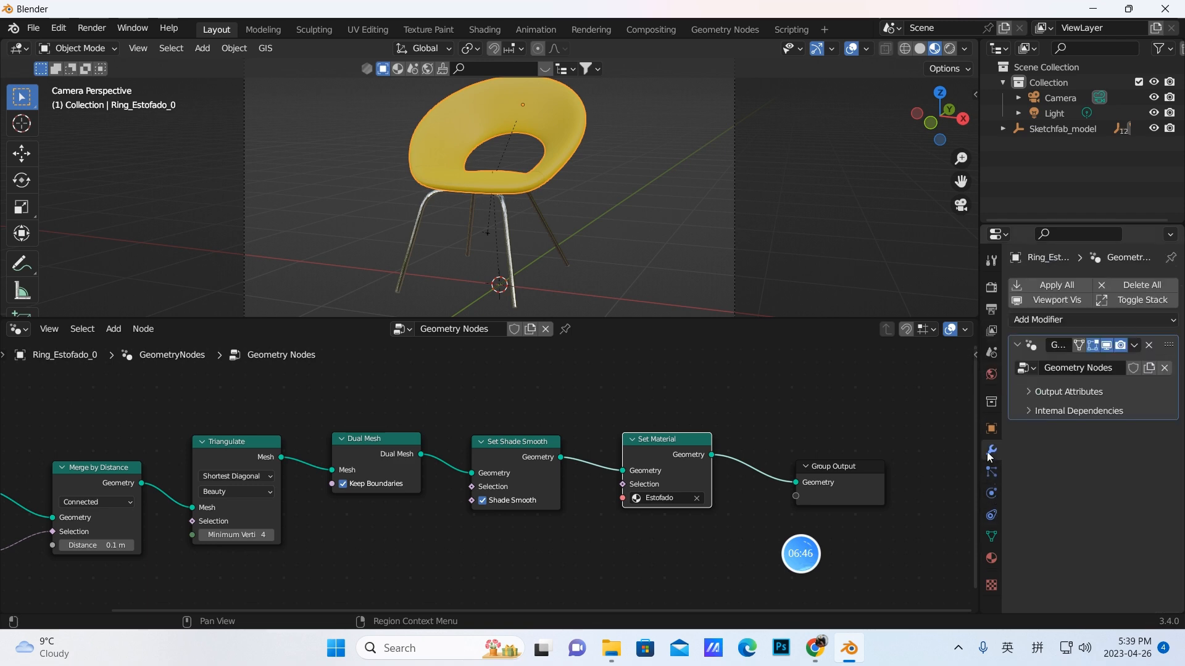
{"action": "left_click", "coordinate": [1047, 320]}
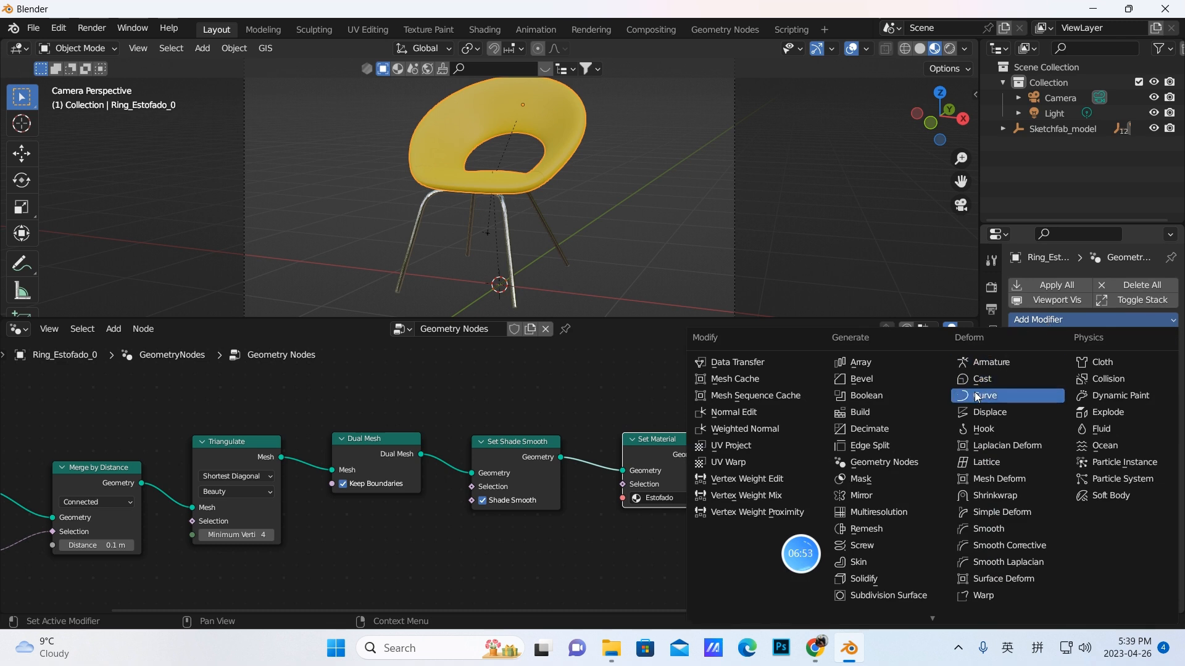
{"action": "left_click", "coordinate": [865, 428]}
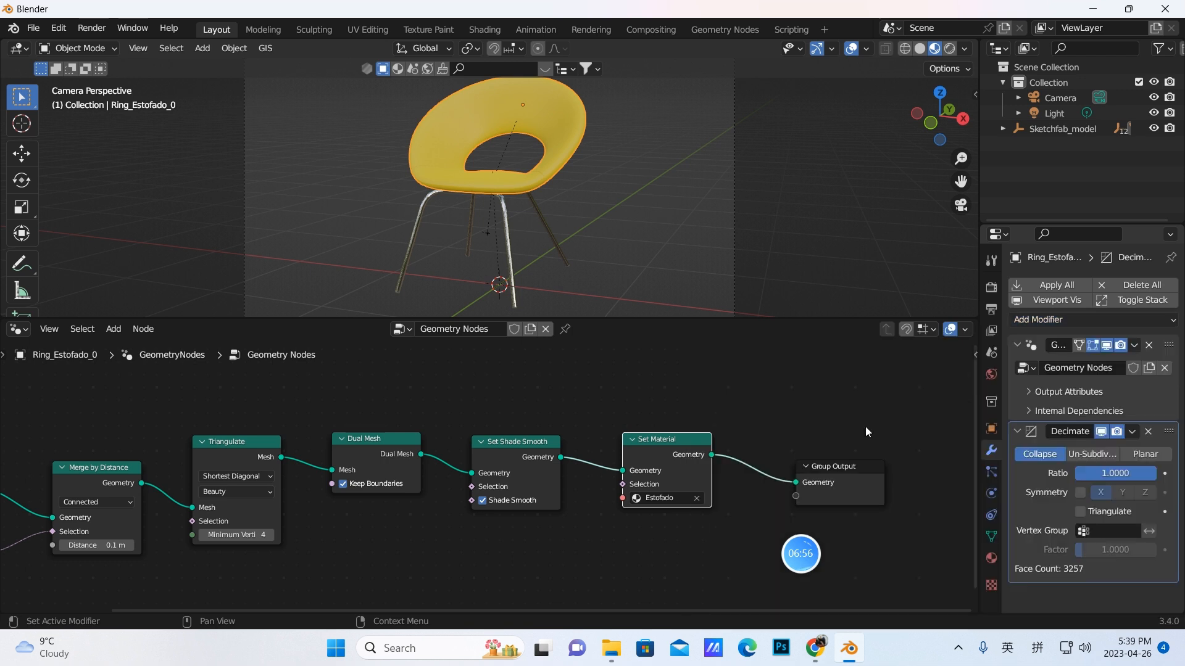
{"action": "double_click", "coordinate": [1114, 474]}
{"action": "type", "text": "0.5"}
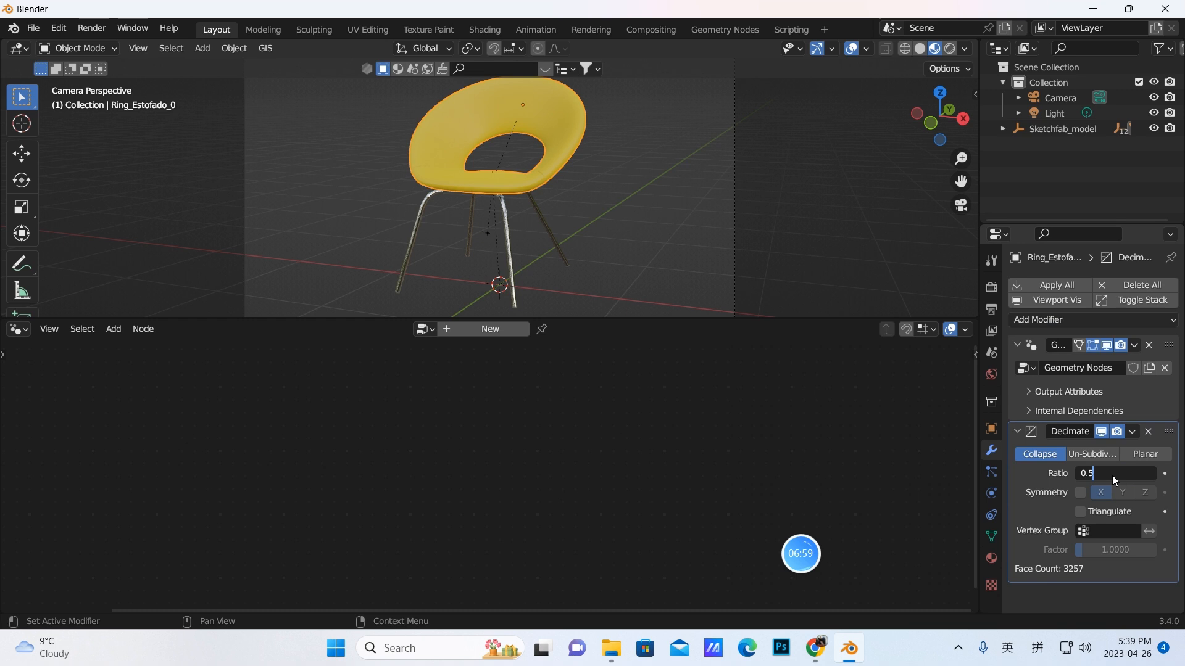
{"action": "key", "text": "Return"}
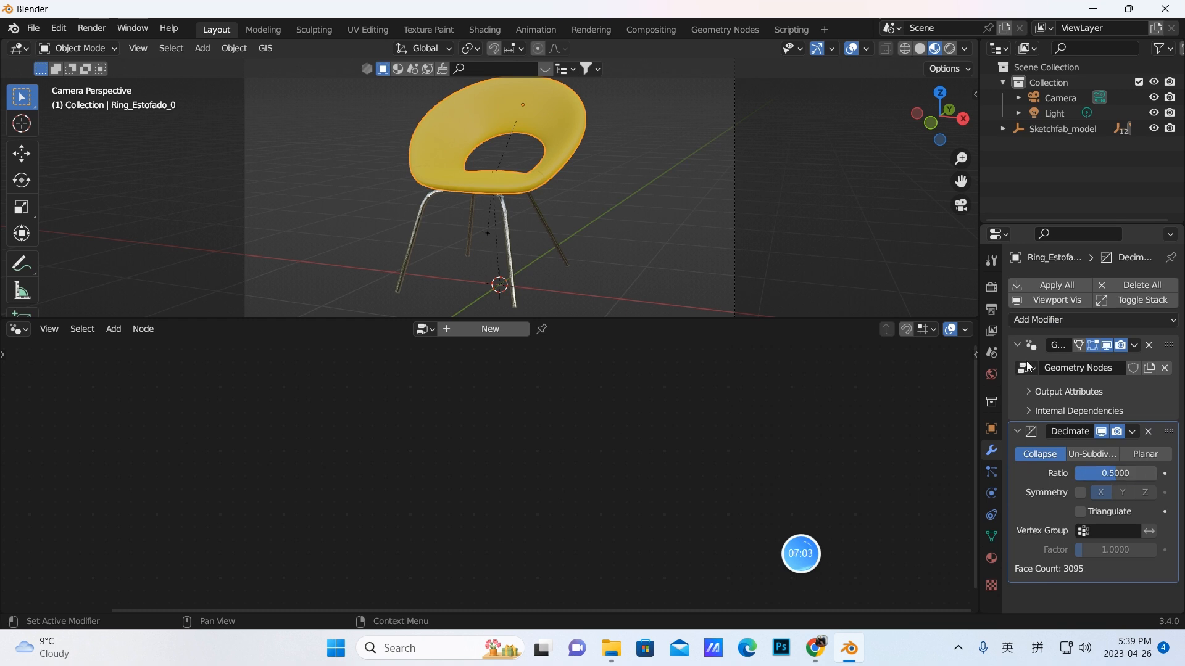
{"action": "left_click", "coordinate": [1016, 432]}
Step: Add a Wireframe modifier to the chair seat after the Decimate modifier
{"action": "left_click", "coordinate": [1028, 319]}
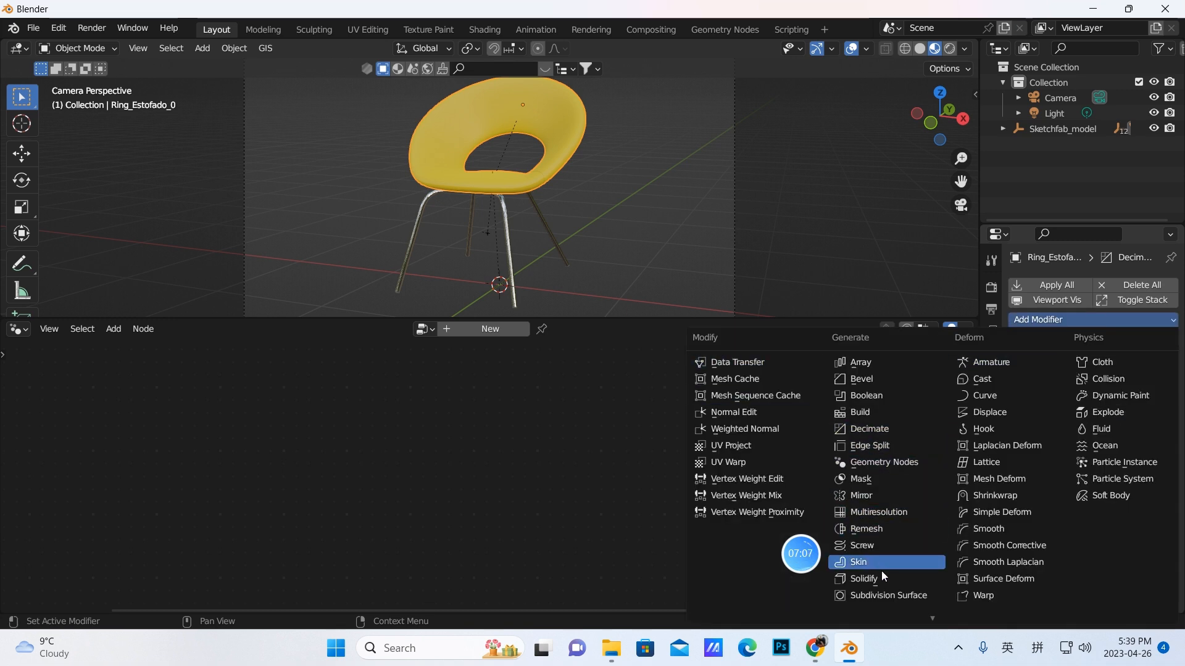
{"action": "scroll", "coordinate": [879, 575], "scroll_direction": "down", "scroll_amount": 4}
{"action": "scroll", "coordinate": [871, 599], "scroll_direction": "down", "scroll_amount": 2}
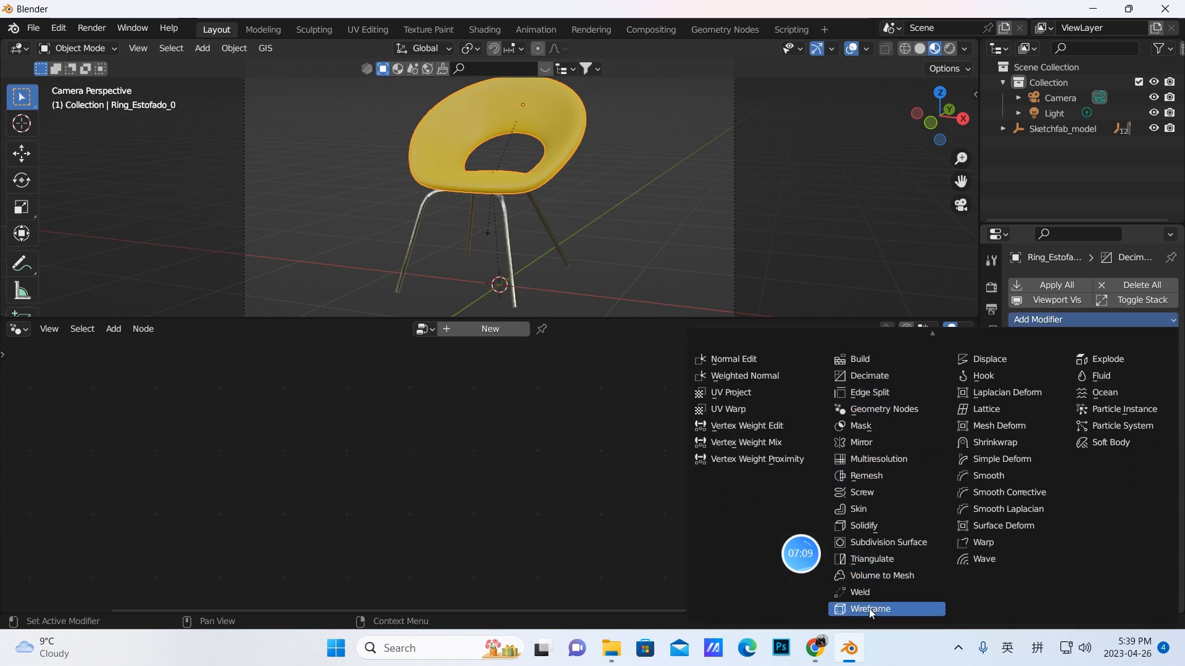
{"action": "left_click", "coordinate": [869, 608]}
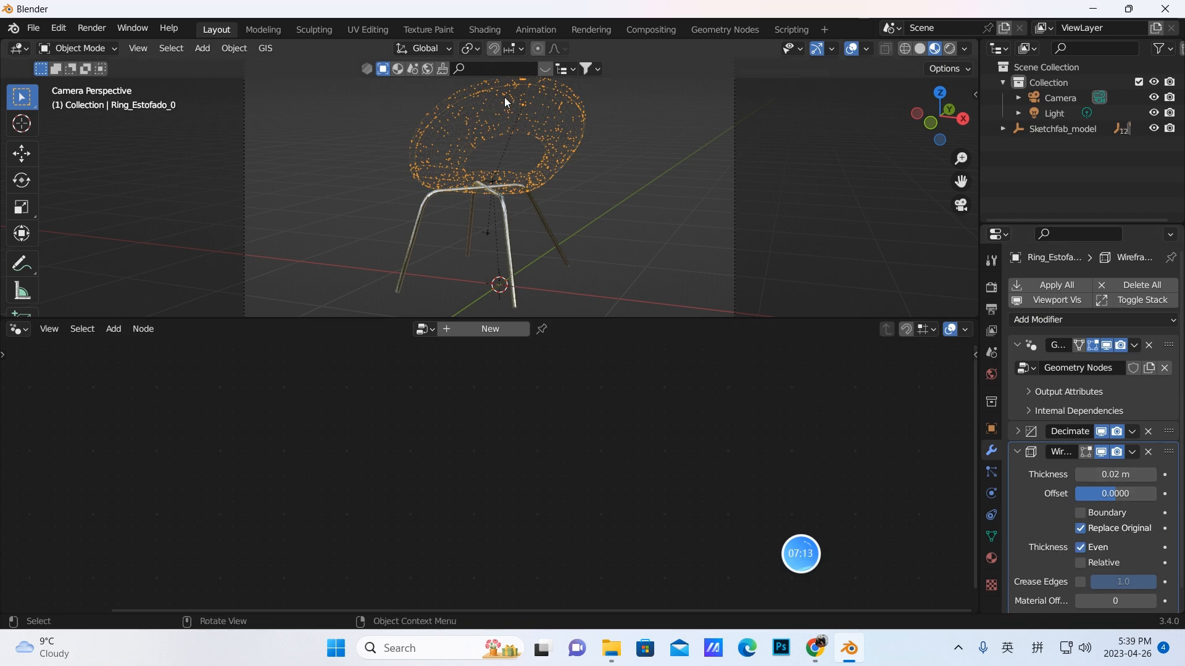
Step: Enable Boundary and disable Even thickness in the Wireframe modifier, and collapse the Wireframe and Geometry Nodes modifier settings
{"action": "scroll", "coordinate": [580, 174], "scroll_direction": "up", "scroll_amount": 3}
{"action": "left_click_drag", "start_coordinate": [961, 181], "coordinate": [958, 271]}
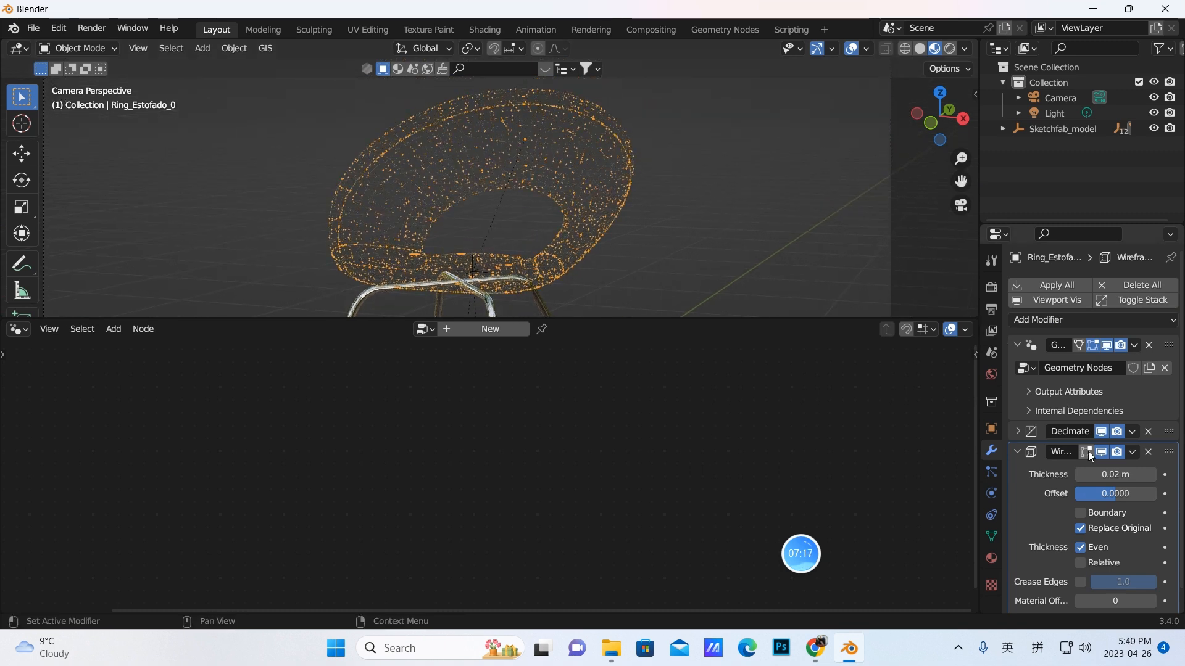
{"action": "left_click", "coordinate": [1081, 514]}
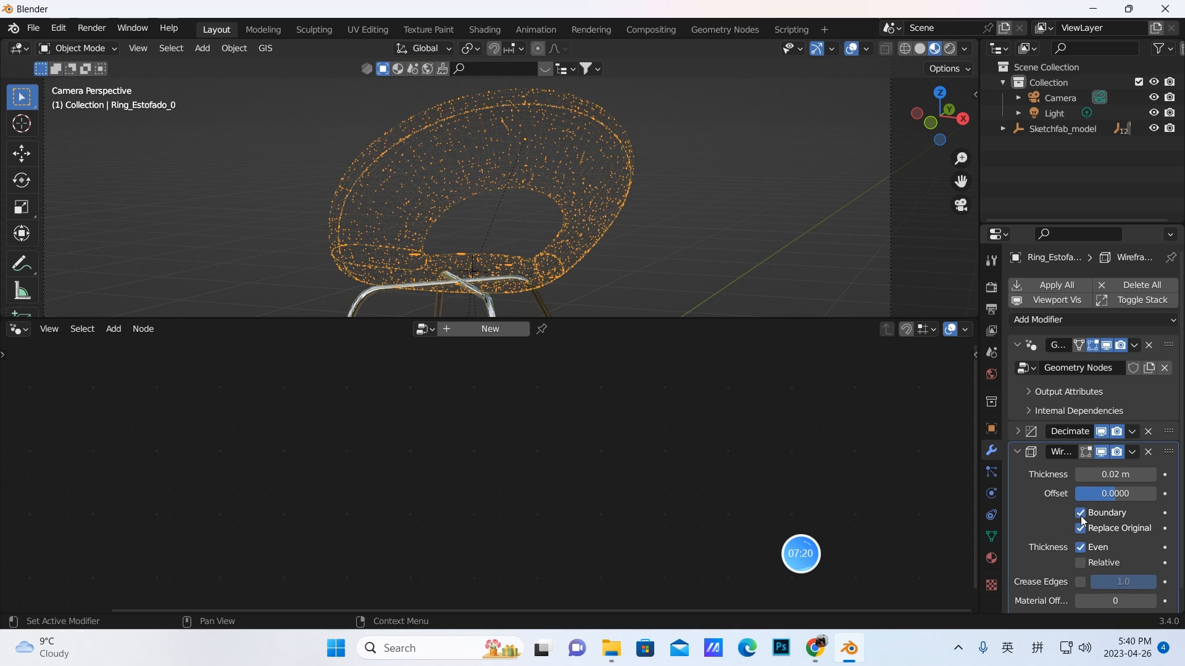
{"action": "left_click", "coordinate": [1079, 548]}
{"action": "left_click", "coordinate": [1017, 457]}
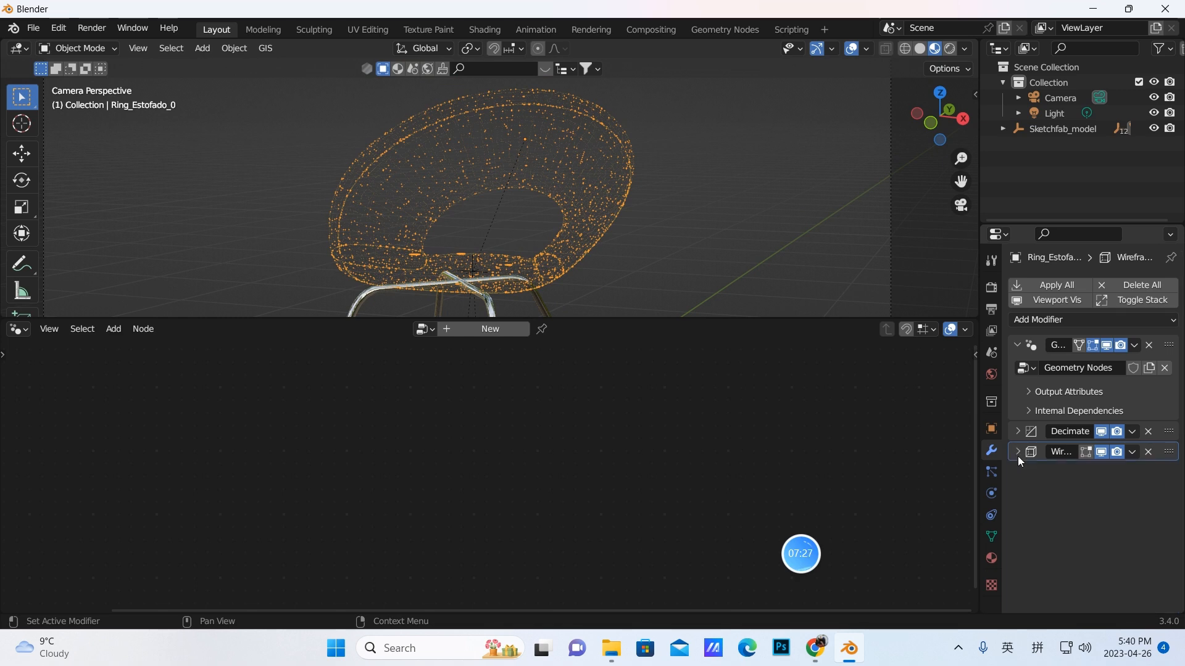
{"action": "left_click", "coordinate": [1018, 345]}
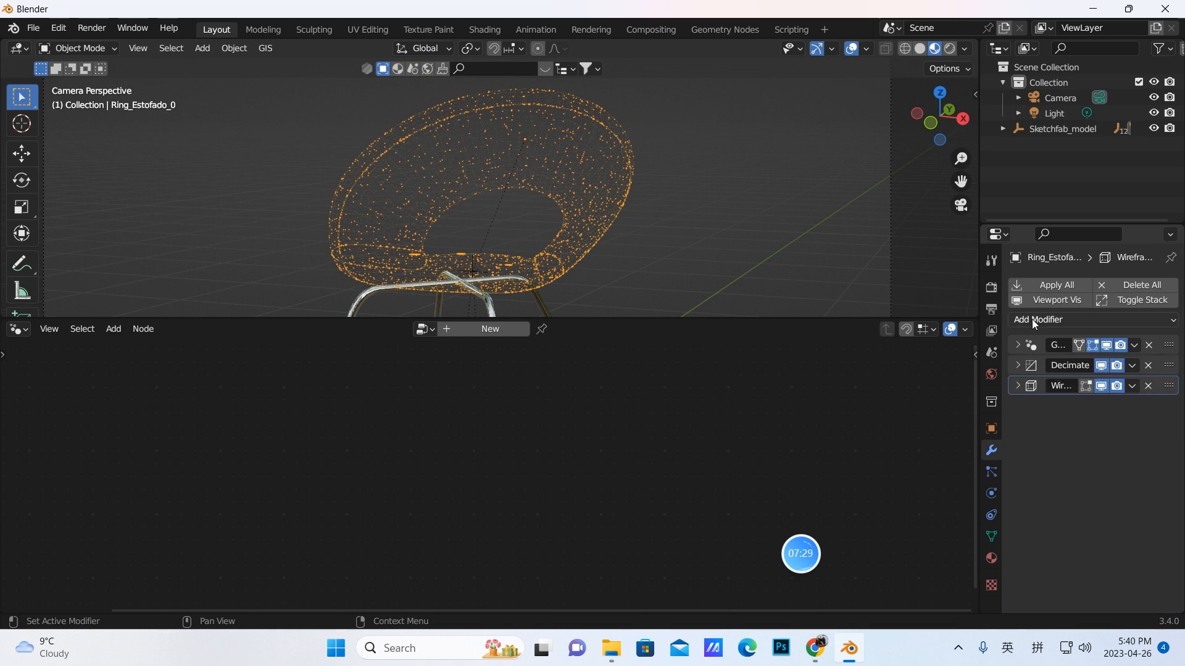
Step: Add a Subdivision Surface modifier to the seat with the viewport level set to 2 and keep the camera view active
{"action": "left_click", "coordinate": [1031, 320]}
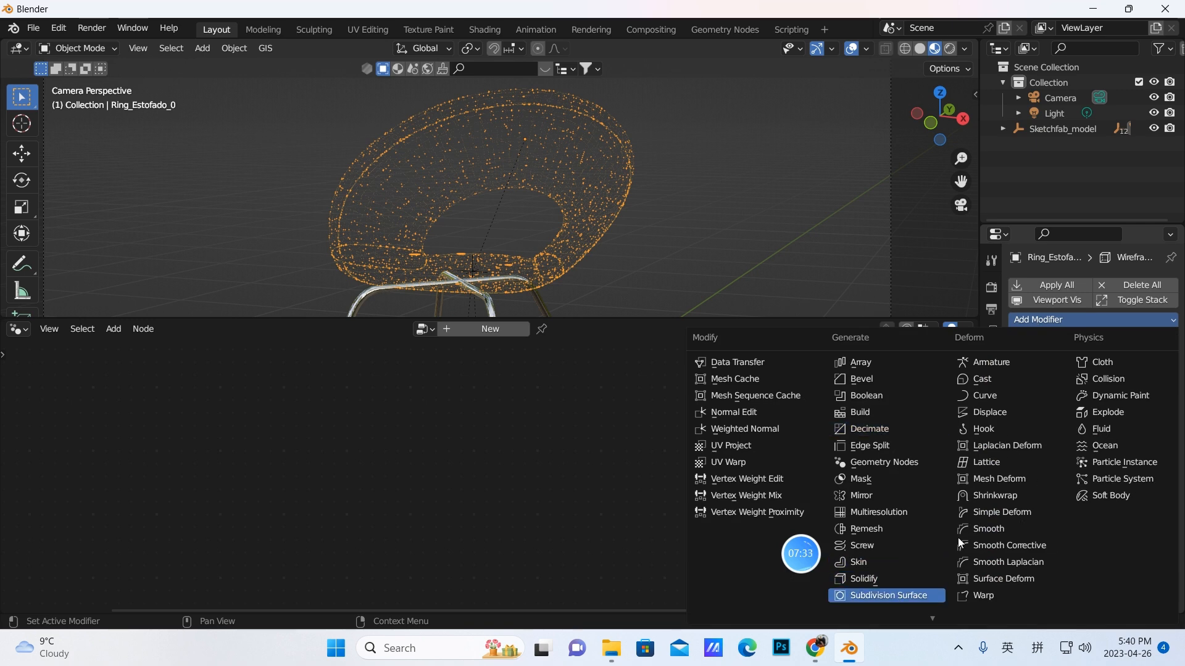
{"action": "key", "text": "Return"}
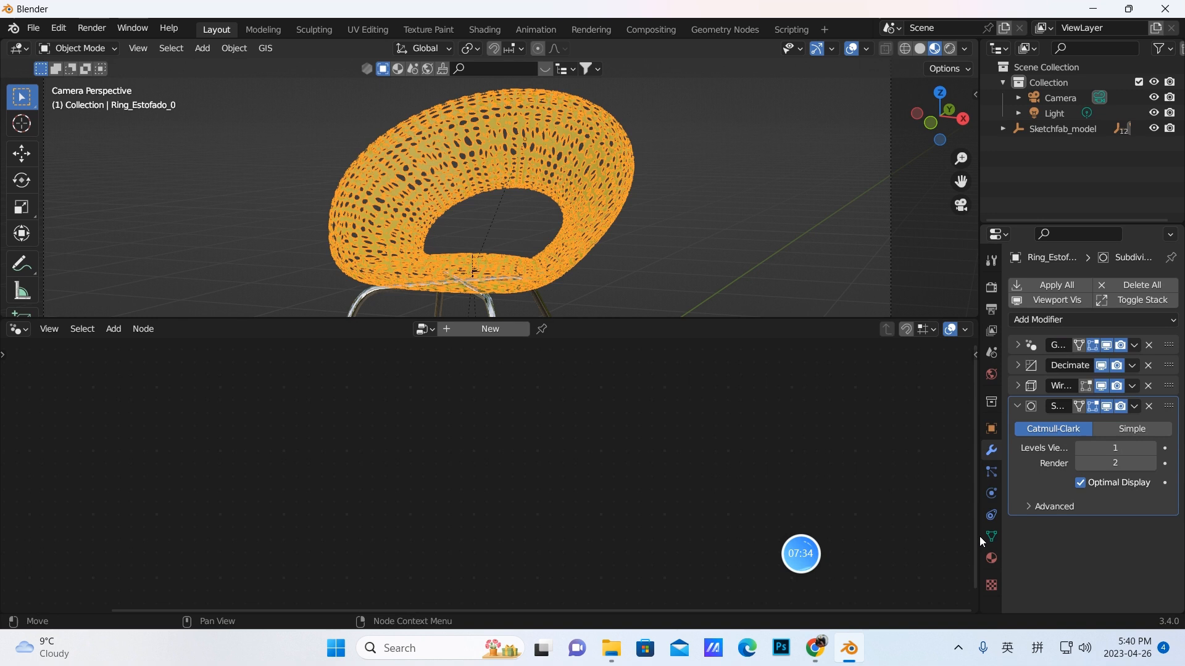
{"action": "left_click", "coordinate": [1152, 448]}
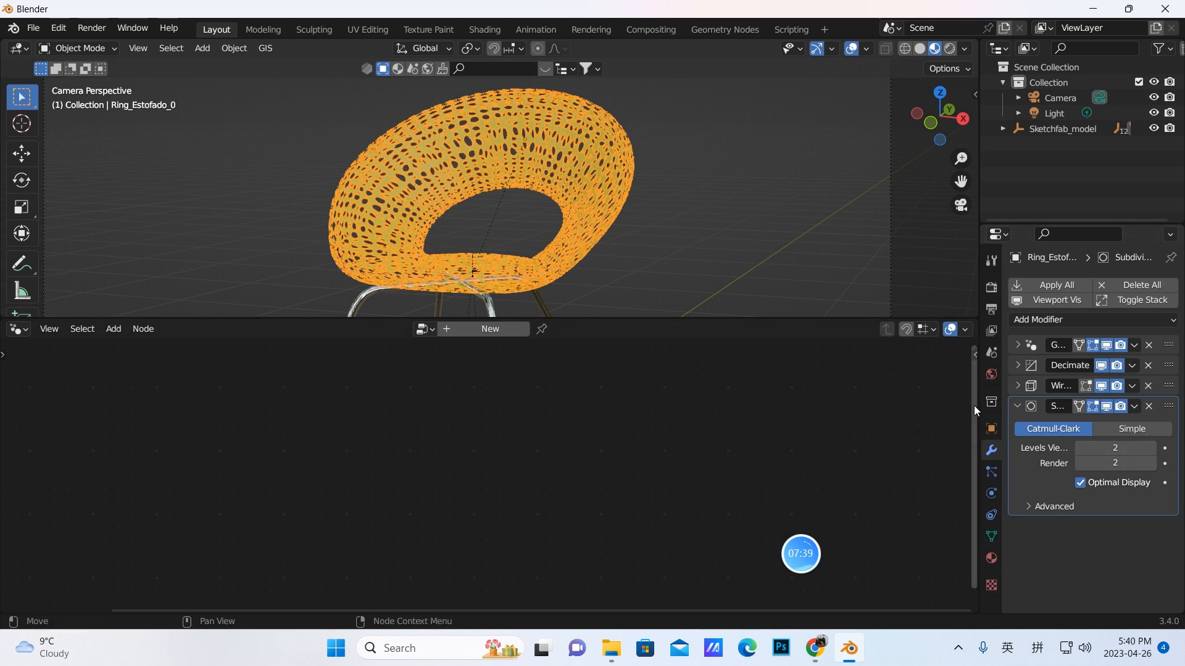
{"action": "left_click", "coordinate": [1017, 406]}
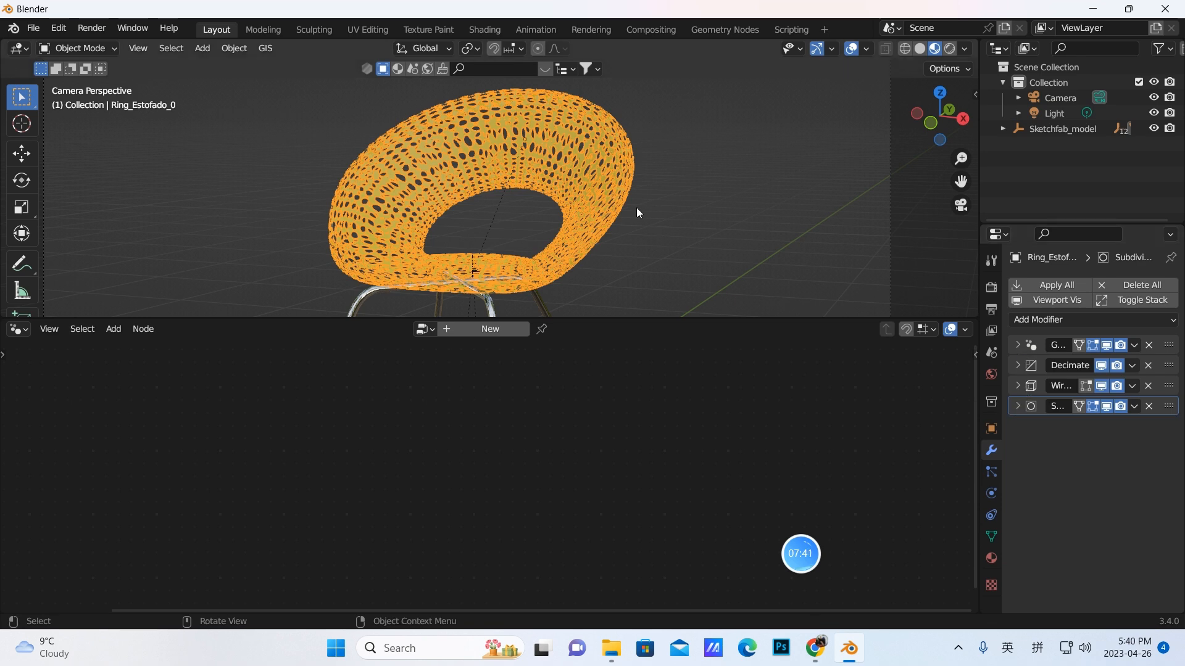
{"action": "middle_click_drag", "start_coordinate": [636, 207], "coordinate": [641, 251]}
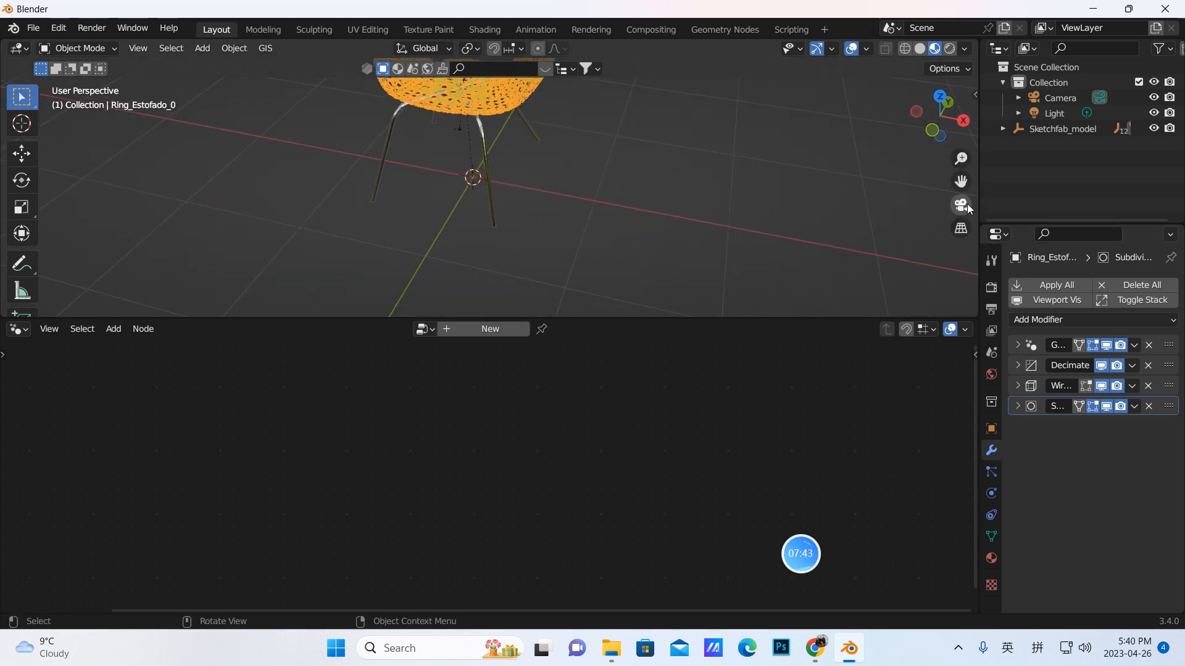
{"action": "left_click", "coordinate": [951, 210]}
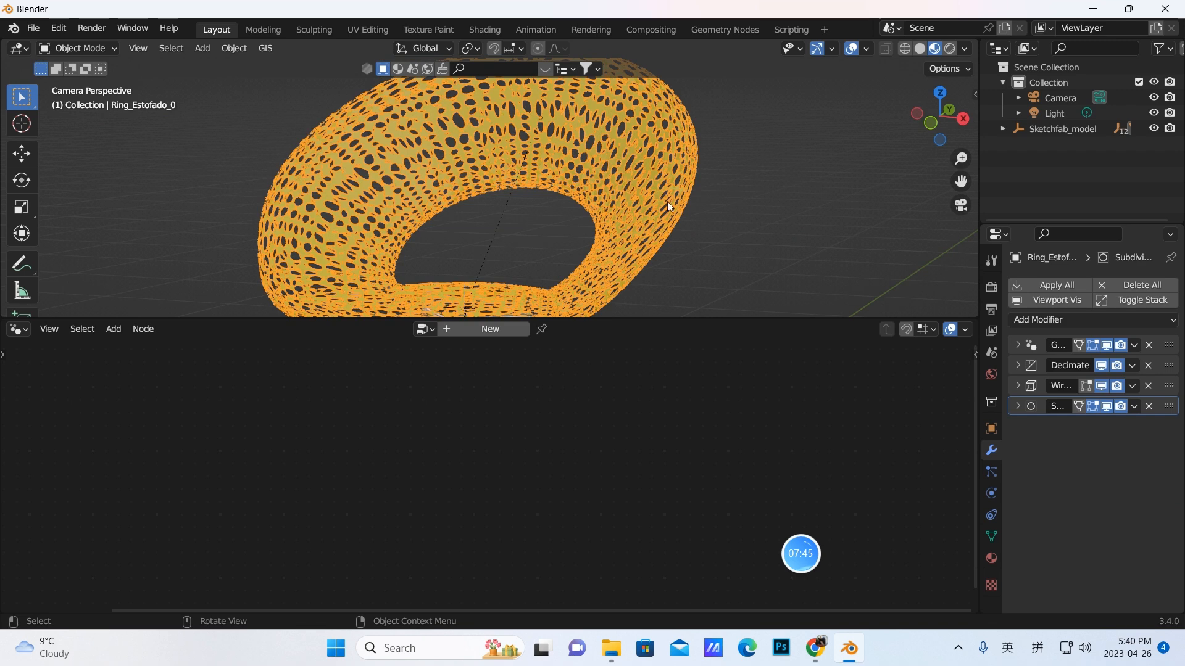
Step: Add a Solidify modifier to the chair seat and set its thickness to 1.54 m
{"action": "left_click", "coordinate": [748, 215]}
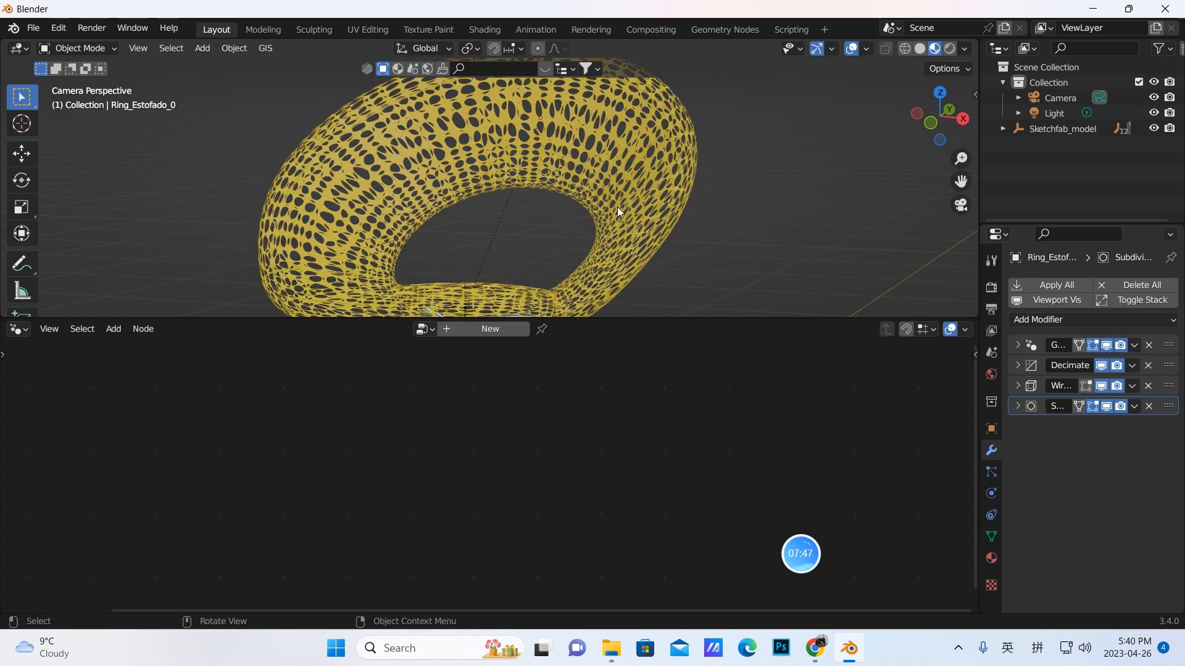
{"action": "left_click", "coordinate": [1027, 318]}
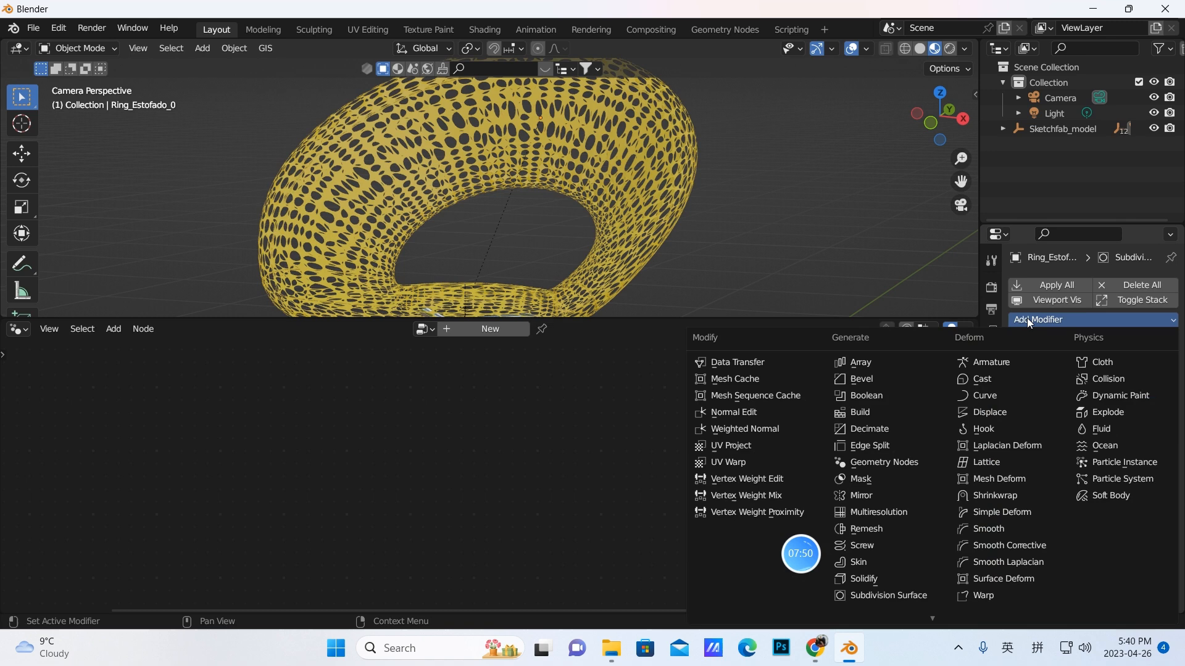
{"action": "left_click", "coordinate": [872, 579]}
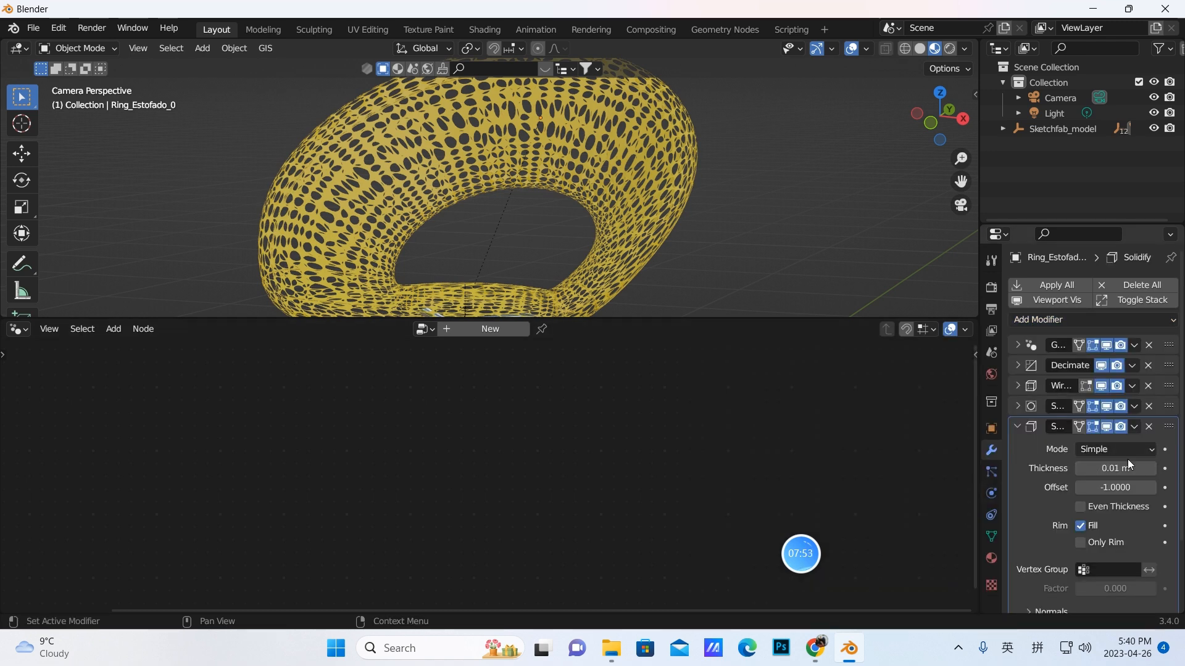
{"action": "left_click", "coordinate": [1108, 465]}
{"action": "key", "text": "BackSpace"}
{"action": "type", "text": "1.54"}
{"action": "key", "text": "Return"}
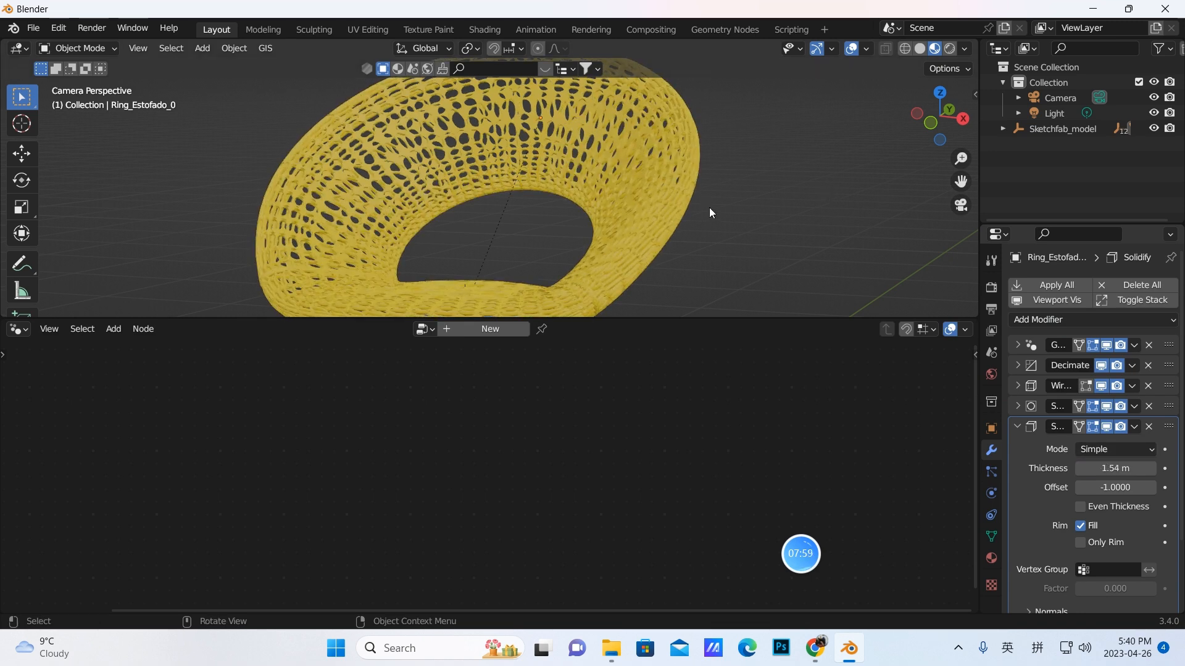
Step: Enlarge the 3D viewport over the node editor and fit the whole chair in the camera view
{"action": "mouse_move", "coordinate": [708, 207]}
{"action": "middle_mouse_down"}
{"action": "mouse_move", "coordinate": [675, 218]}
{"action": "mouse_move", "coordinate": [694, 217]}
{"action": "middle_mouse_up"}
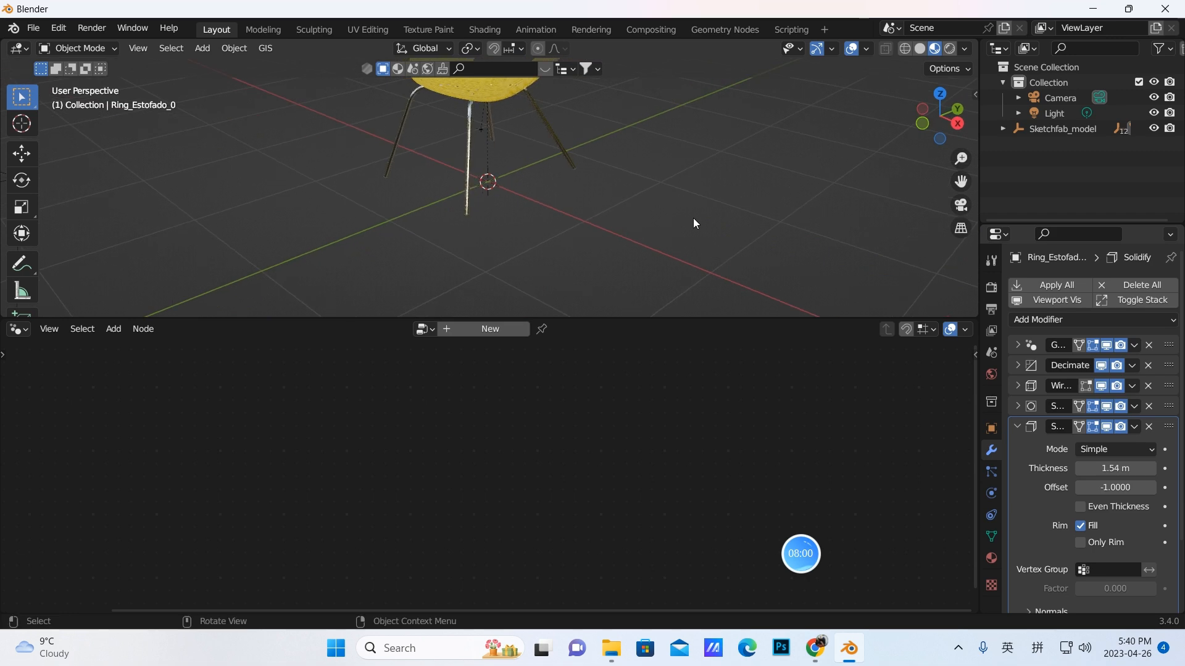
{"action": "left_click", "coordinate": [961, 206]}
{"action": "scroll", "coordinate": [645, 188], "scroll_direction": "up", "scroll_amount": 2}
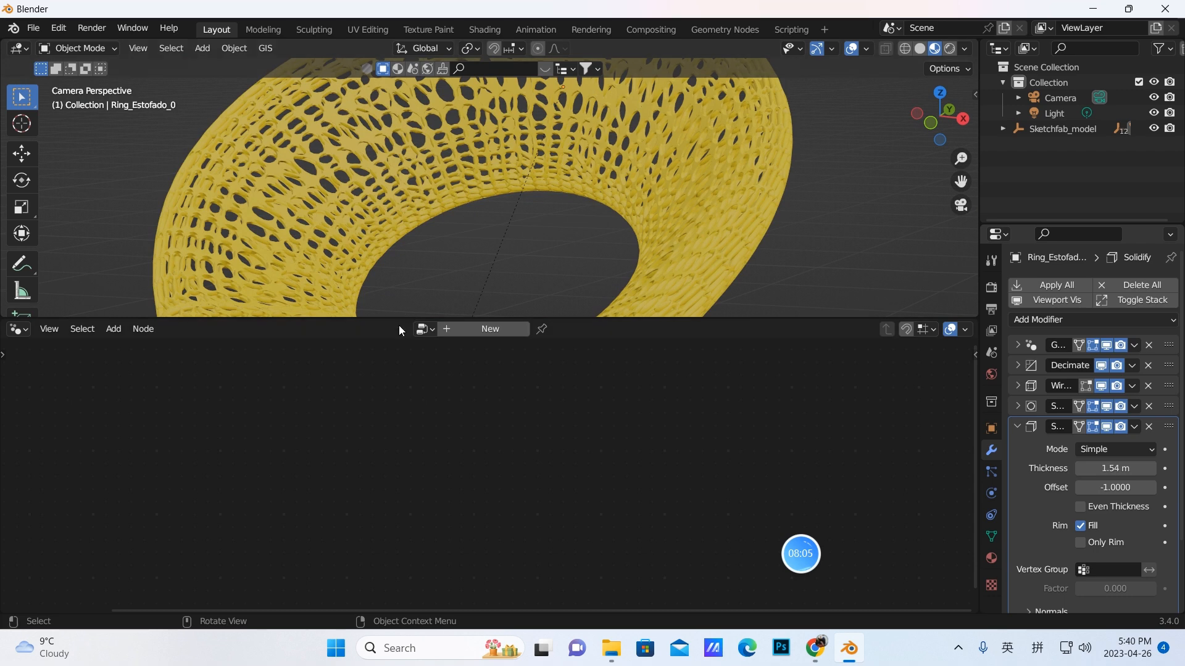
{"action": "left_click_drag", "start_coordinate": [279, 320], "coordinate": [283, 581]}
{"action": "scroll", "coordinate": [574, 351], "scroll_direction": "down", "scroll_amount": 3}
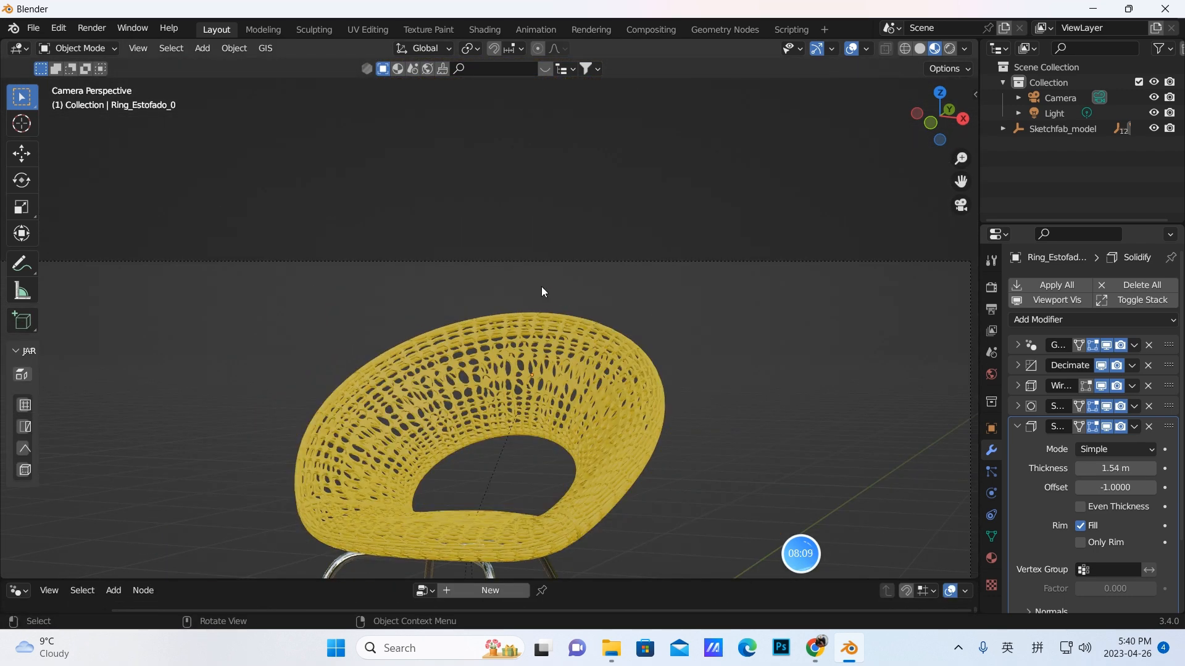
{"action": "scroll", "coordinate": [535, 309], "scroll_direction": "up", "scroll_amount": 3}
{"action": "scroll", "coordinate": [546, 318], "scroll_direction": "down", "scroll_amount": 5}
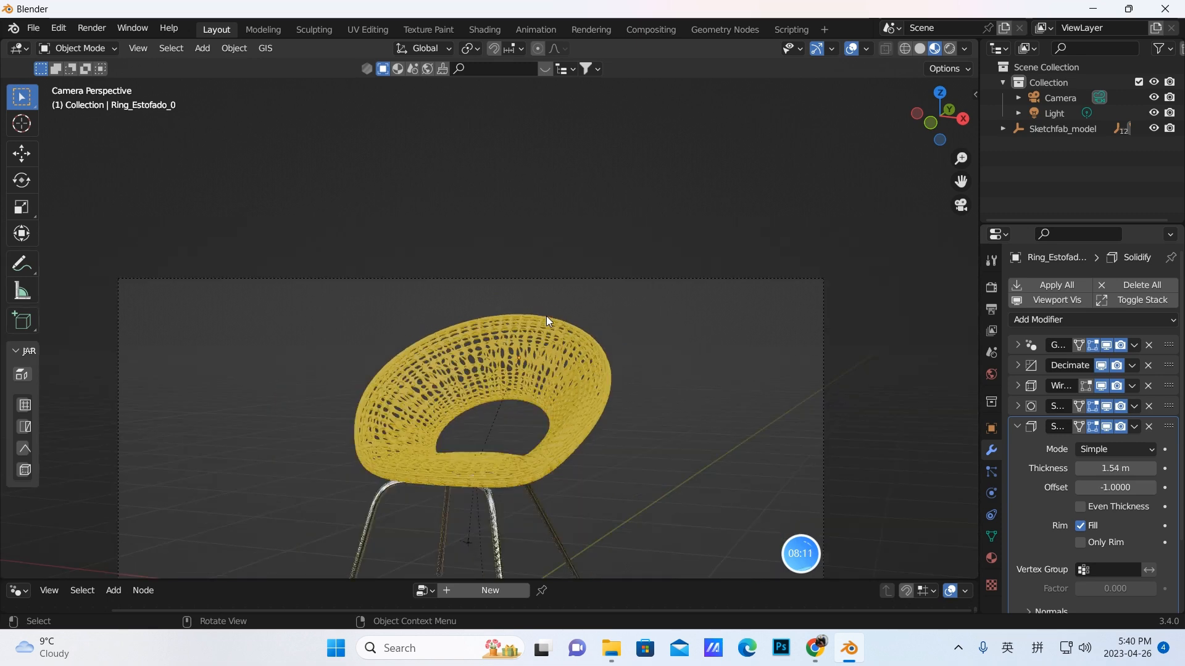
{"action": "left_click_drag", "start_coordinate": [960, 181], "coordinate": [971, 47]}
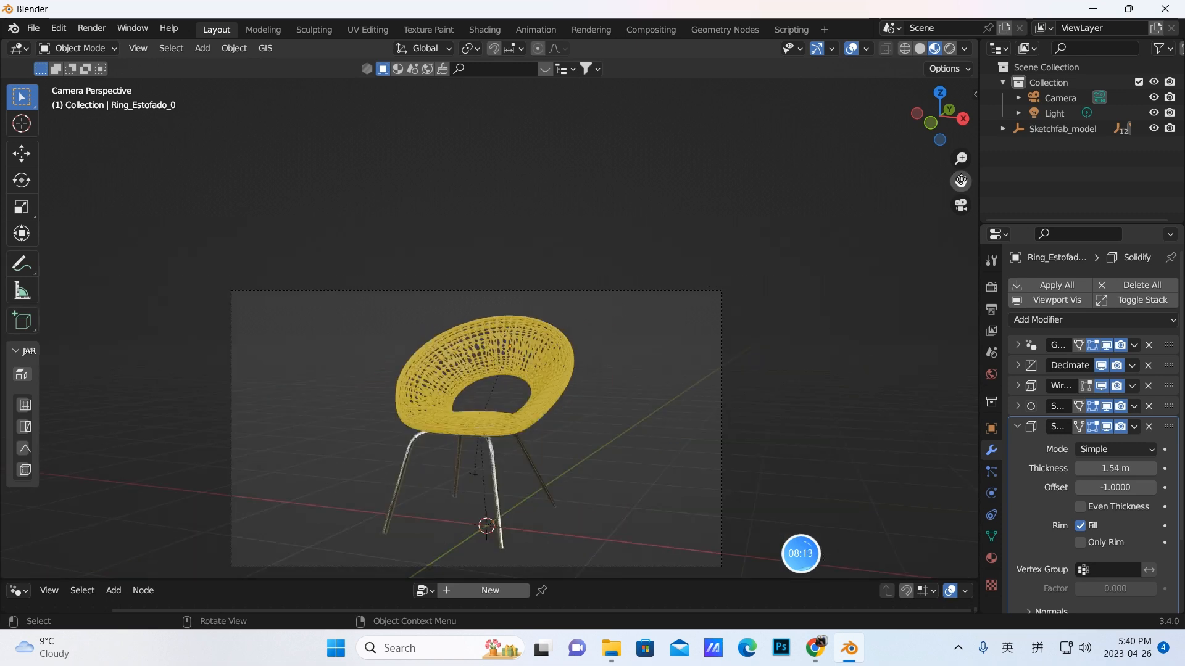
{"action": "scroll", "coordinate": [620, 350], "scroll_direction": "up", "scroll_amount": 3}
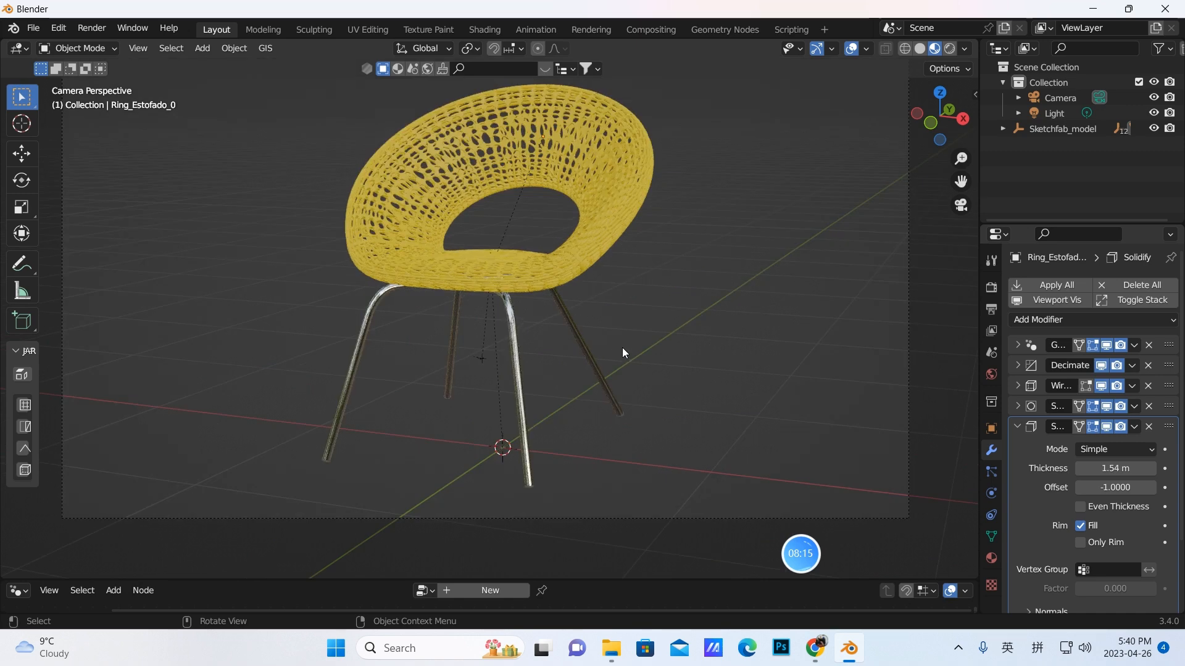
Step: Switch the viewport to Rendered shading and set the World background color to an Environment Texture
{"action": "left_click", "coordinate": [949, 48]}
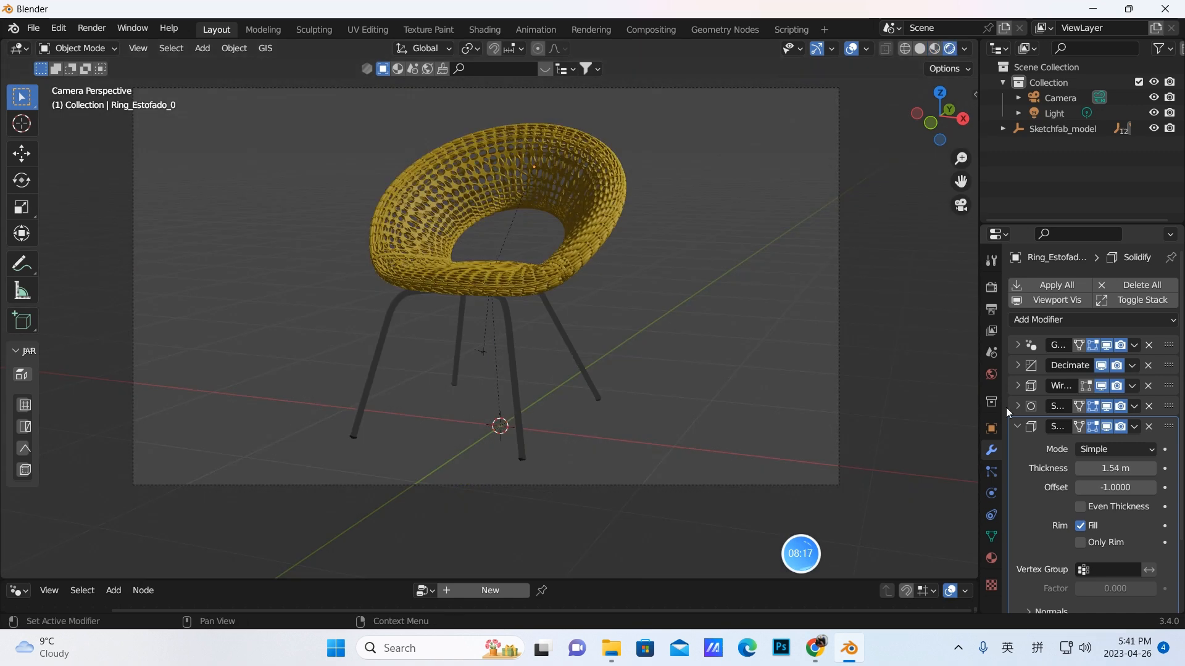
{"action": "left_click", "coordinate": [991, 374]}
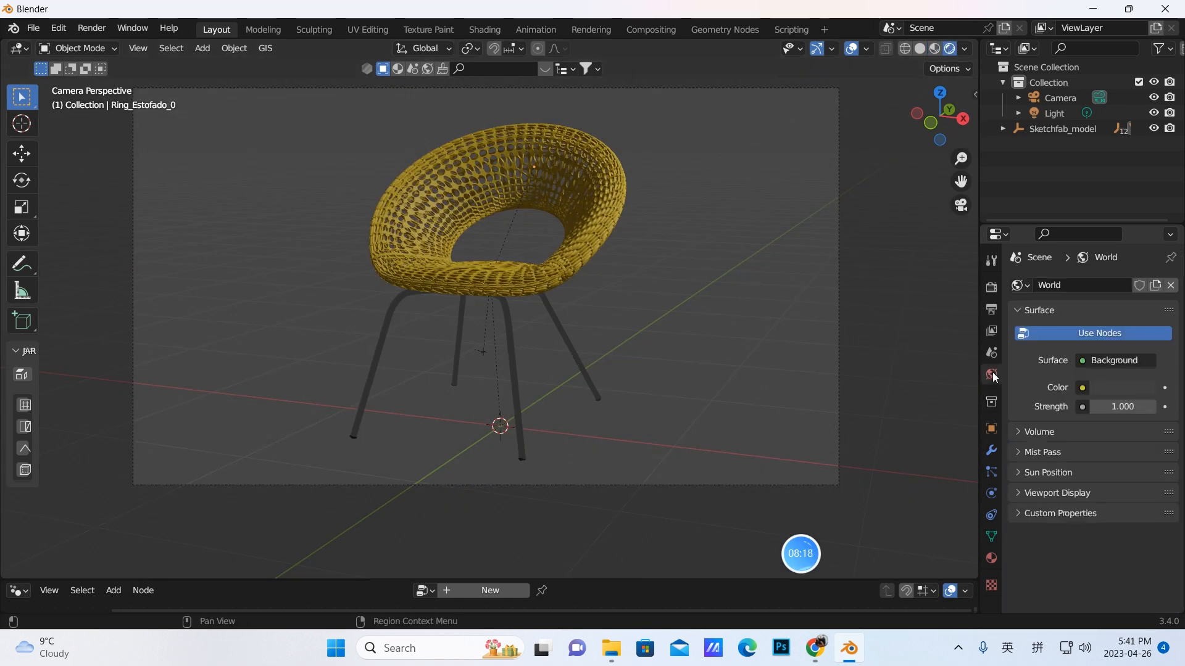
{"action": "left_click", "coordinate": [1082, 388]}
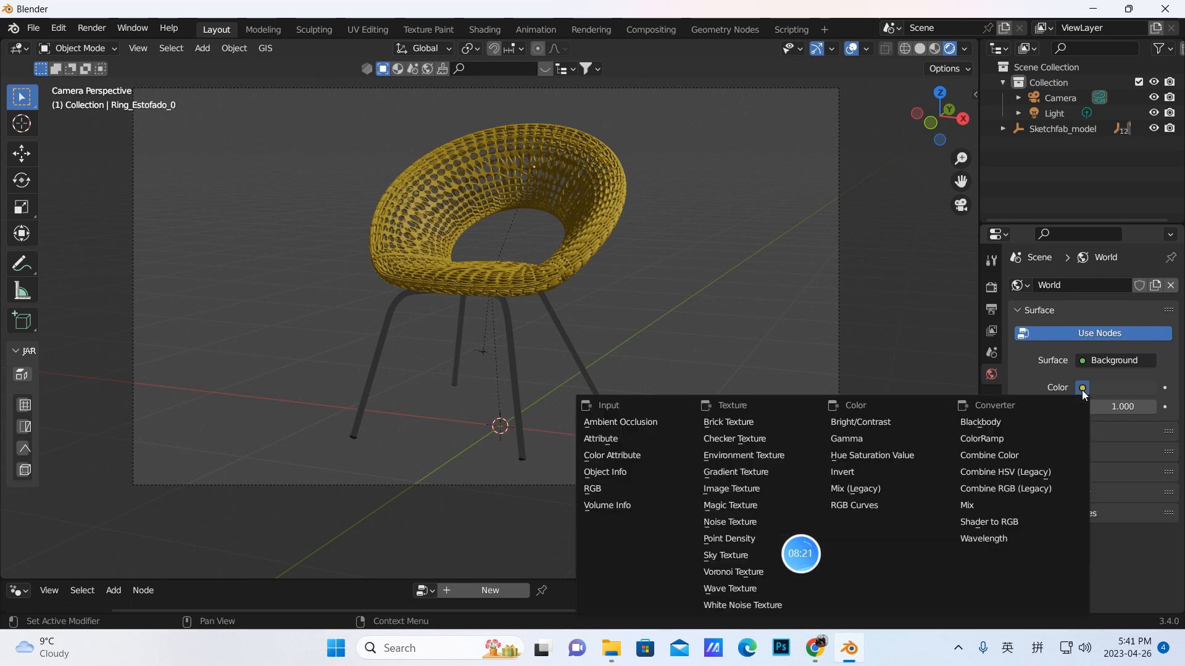
{"action": "left_click", "coordinate": [738, 457]}
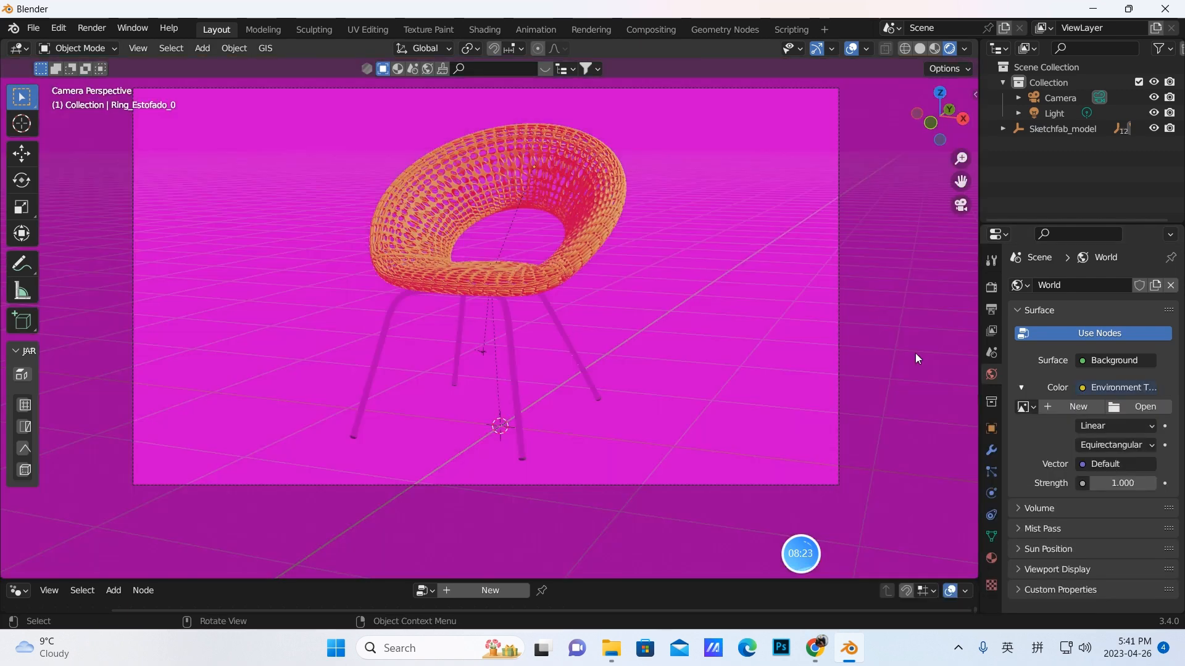
Step: Start loading an image for the environment texture and browse to the D:\Cat folder
{"action": "left_click", "coordinate": [1138, 406]}
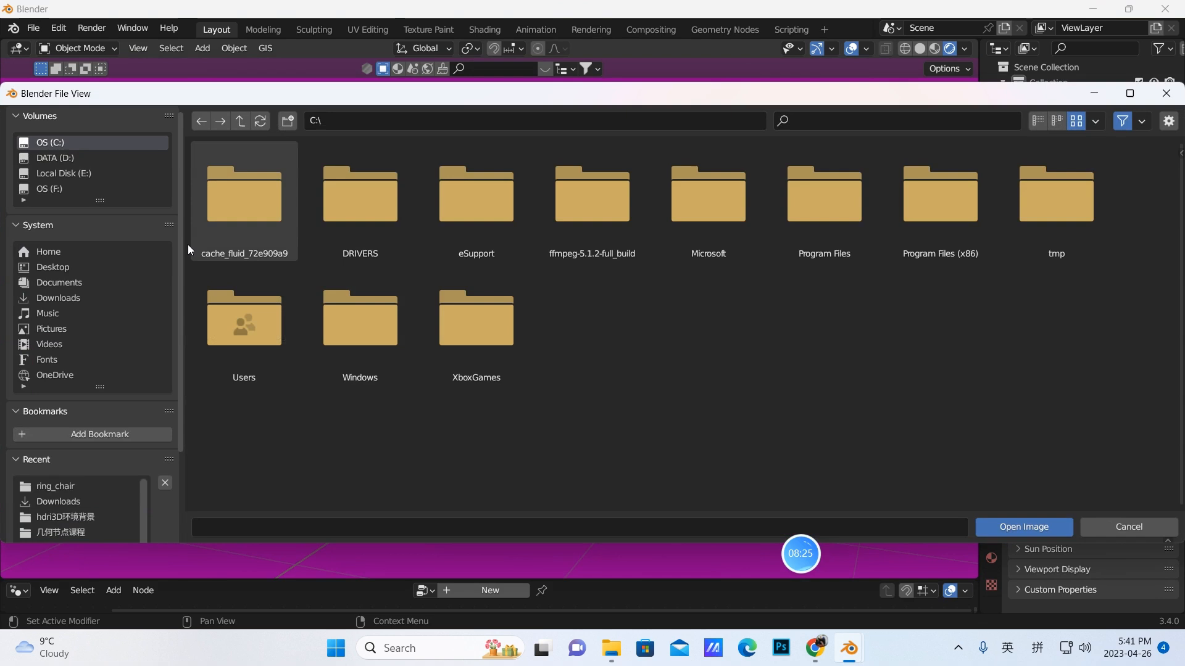
{"action": "left_click", "coordinate": [54, 156]}
{"action": "double_click", "coordinate": [358, 214]}
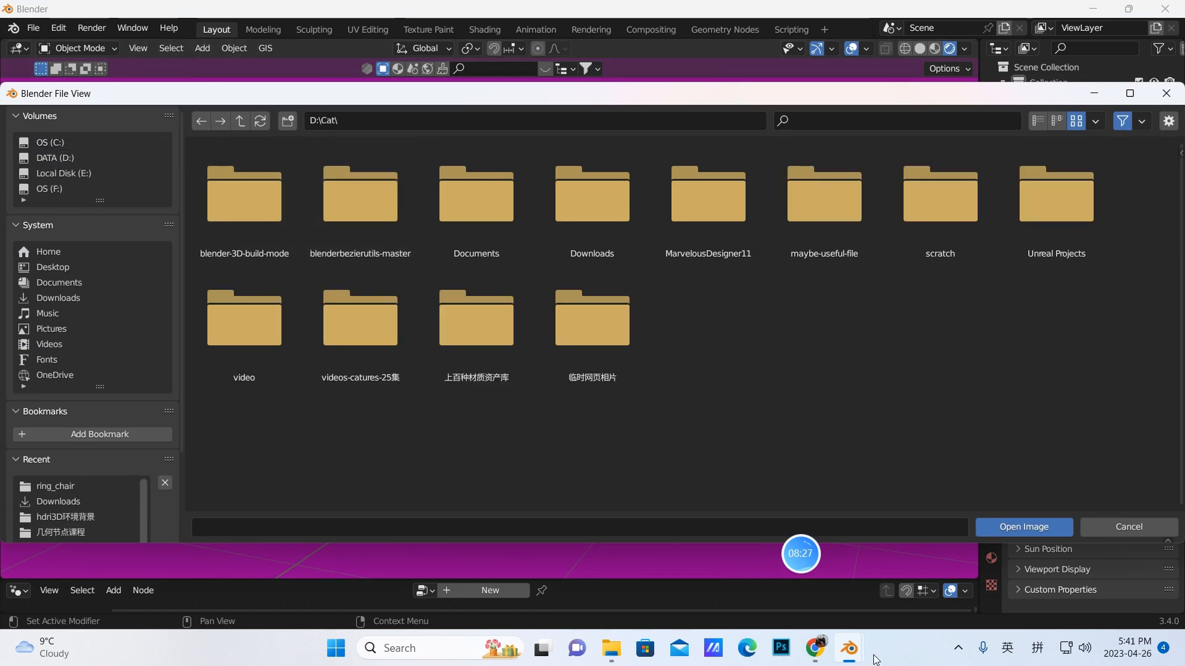
Step: Switch to Chrome and open the HDRIs library on the Poly Haven website in a new tab
{"action": "left_click", "coordinate": [814, 648]}
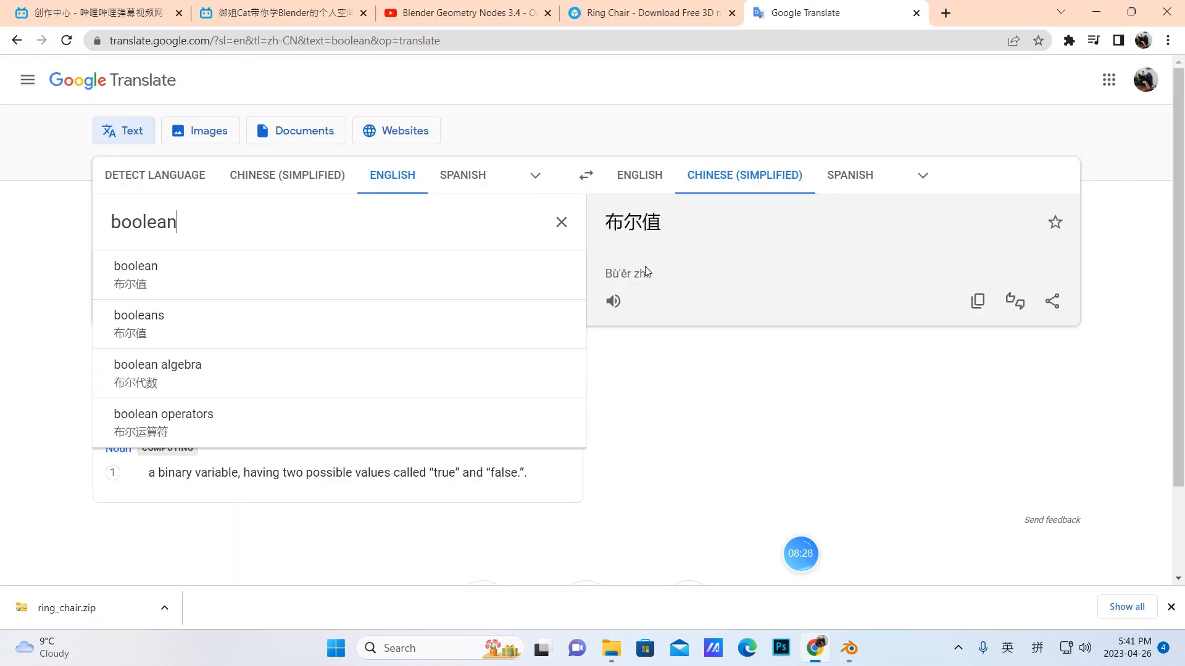
{"action": "left_click", "coordinate": [945, 13]}
{"action": "left_click", "coordinate": [616, 385]}
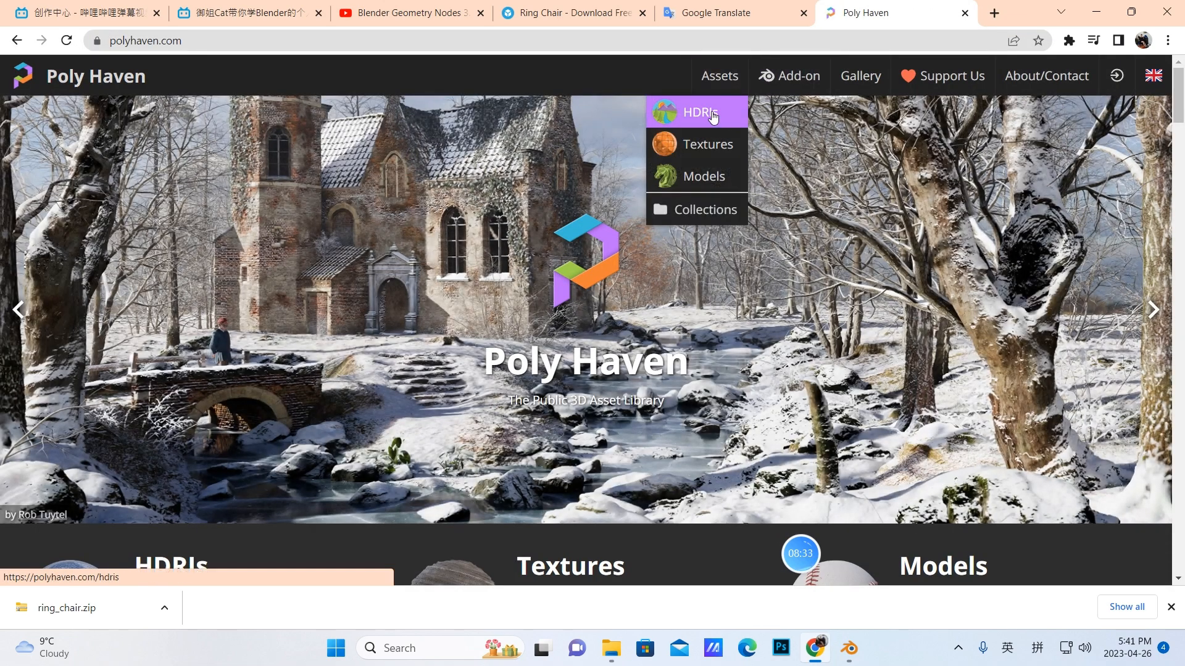
{"action": "left_click", "coordinate": [713, 114]}
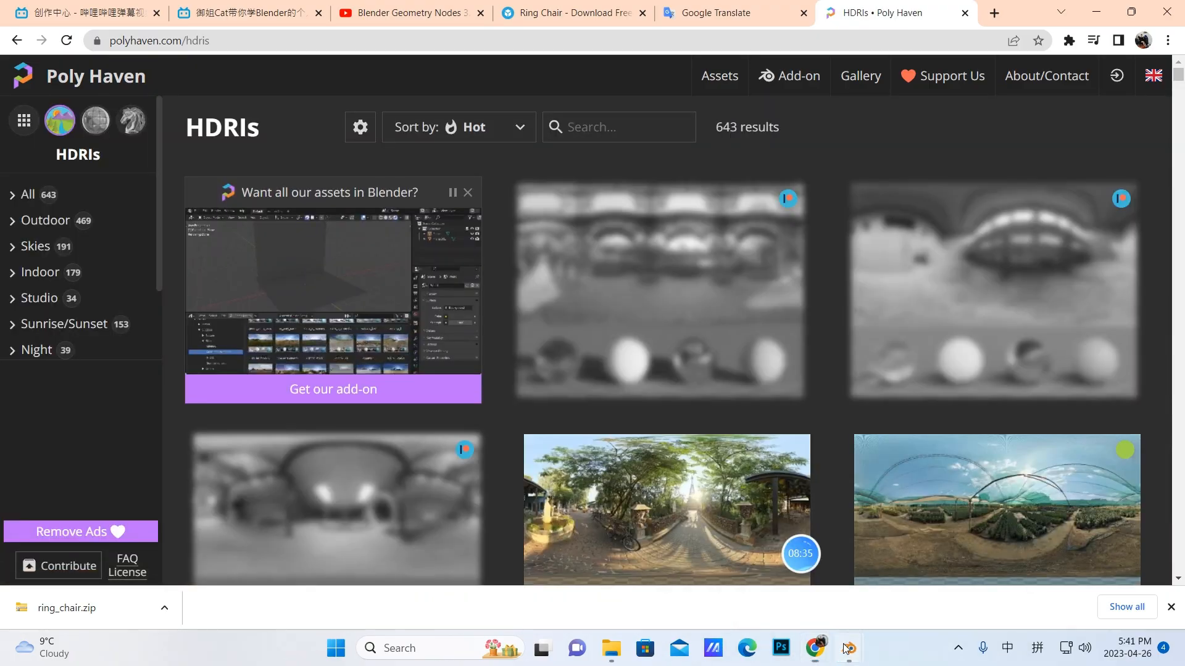
Step: Switch back to Blender and browse to the D:\Cat\Documents\masterial\masterial folder for the environment image
{"action": "mouse_move", "coordinate": [847, 648]}
{"action": "left_click", "coordinate": [926, 586]}
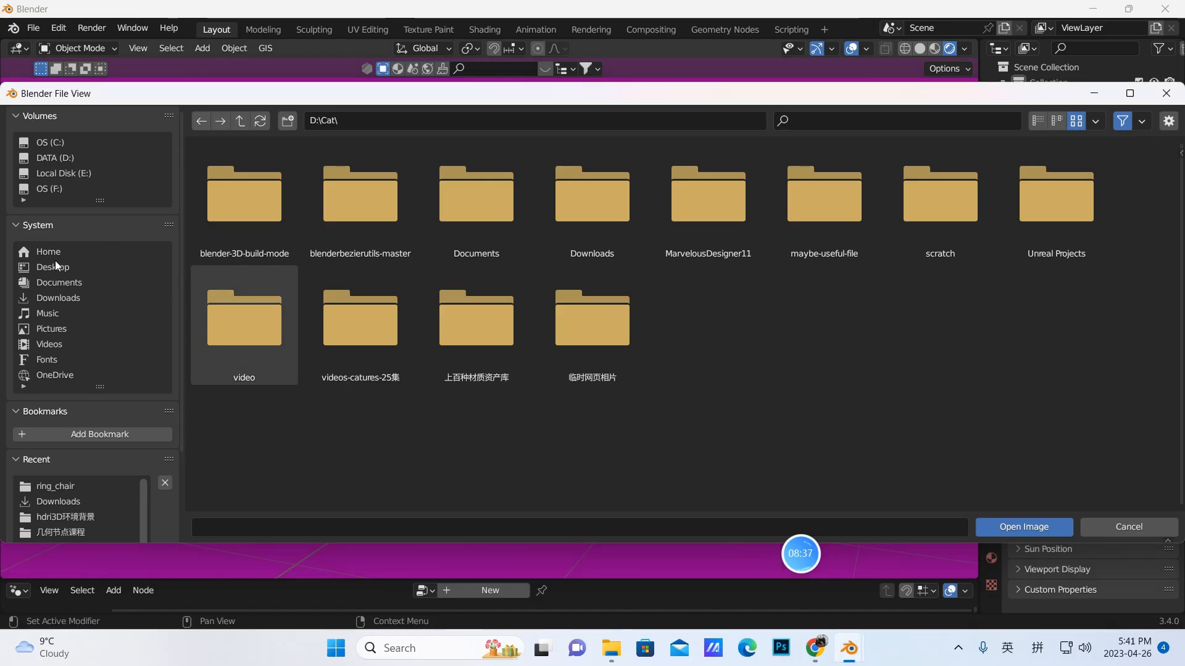
{"action": "left_click", "coordinate": [58, 155]}
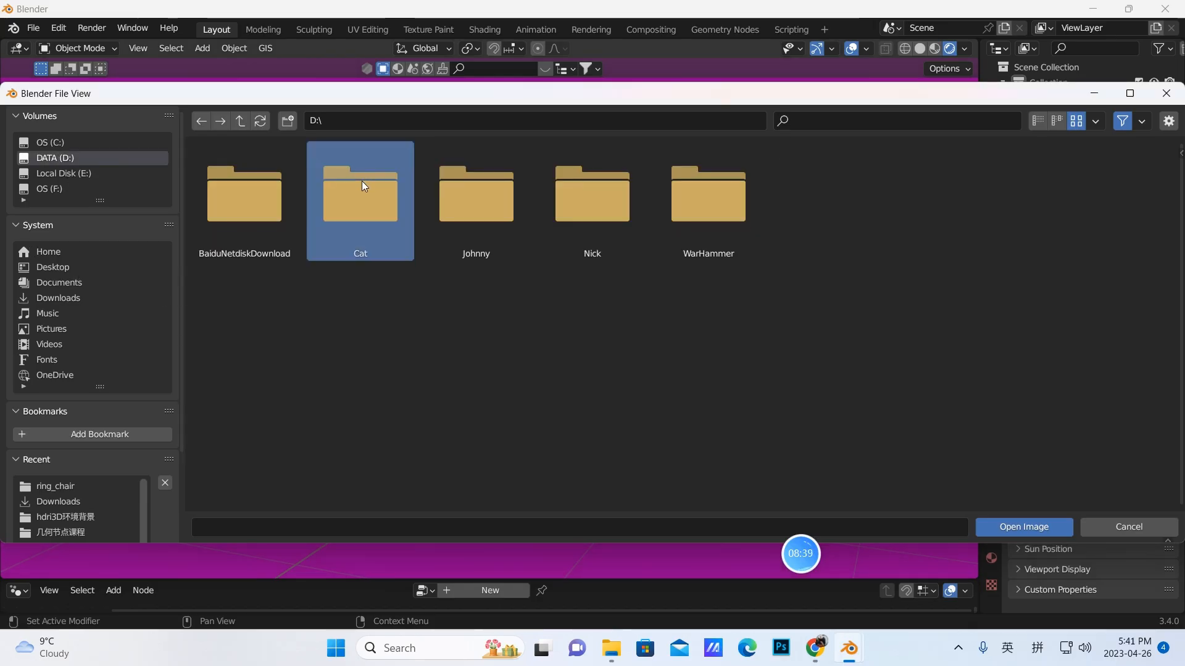
{"action": "double_click", "coordinate": [361, 180]}
{"action": "double_click", "coordinate": [476, 224]}
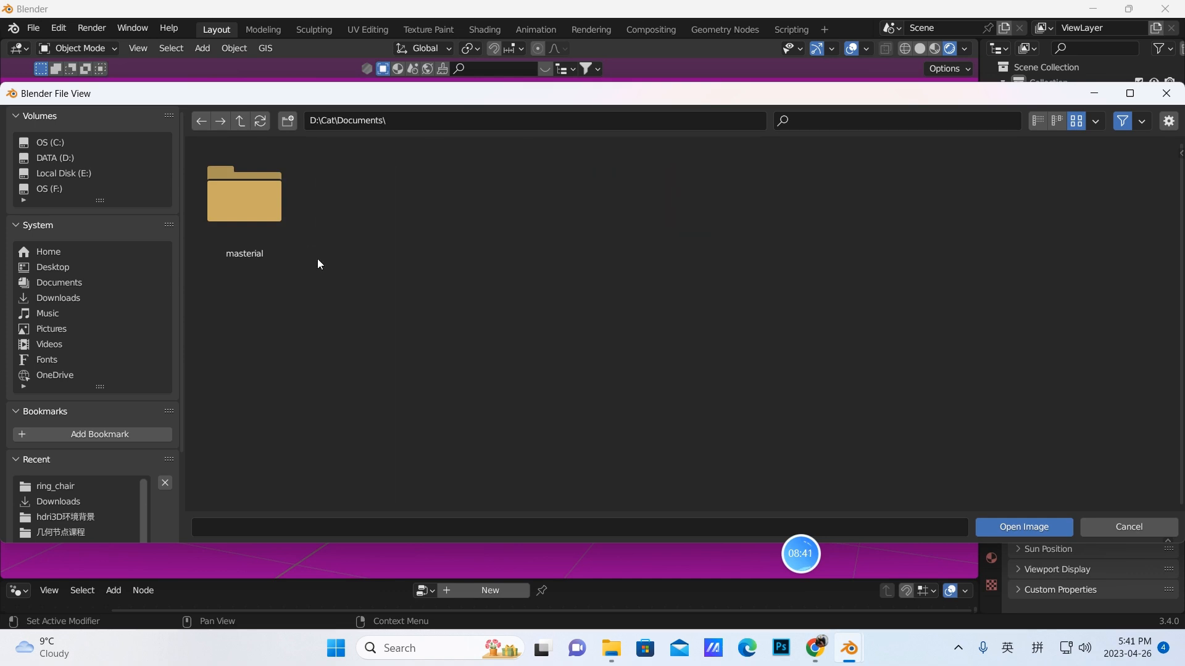
{"action": "left_click", "coordinate": [223, 224]}
{"action": "double_click", "coordinate": [223, 231]}
{"action": "double_click", "coordinate": [230, 220]}
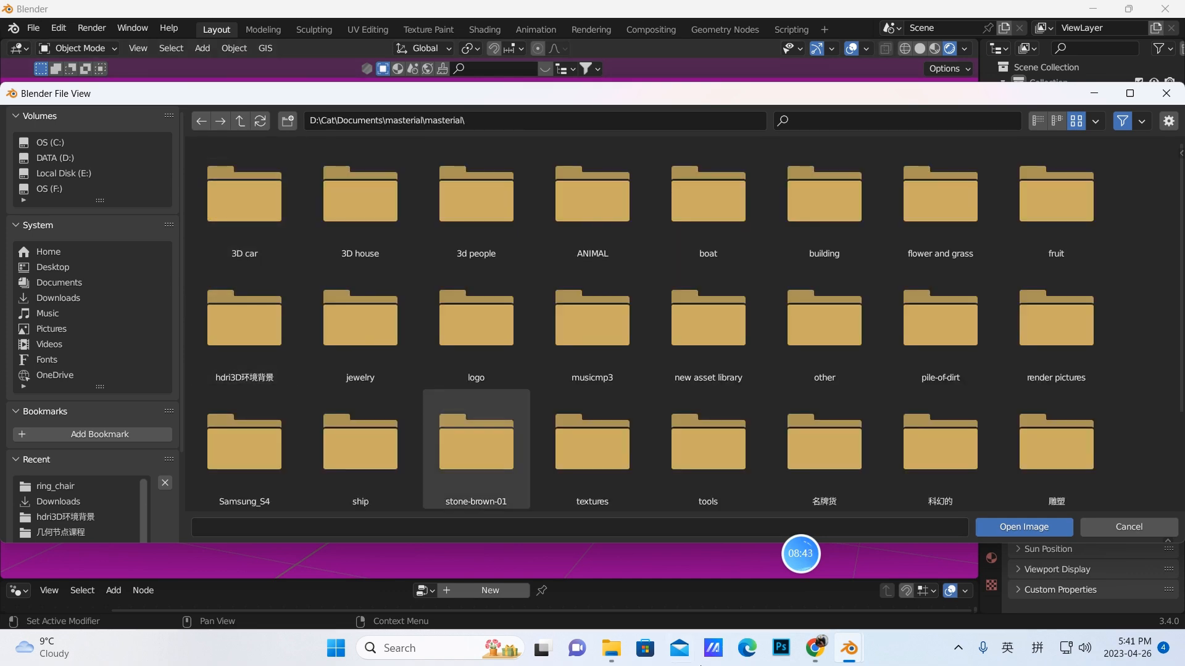
Step: Switch to Chrome, open the Little Paris Eiffel Tower HDRI and examine its download format options
{"action": "left_click", "coordinate": [816, 649]}
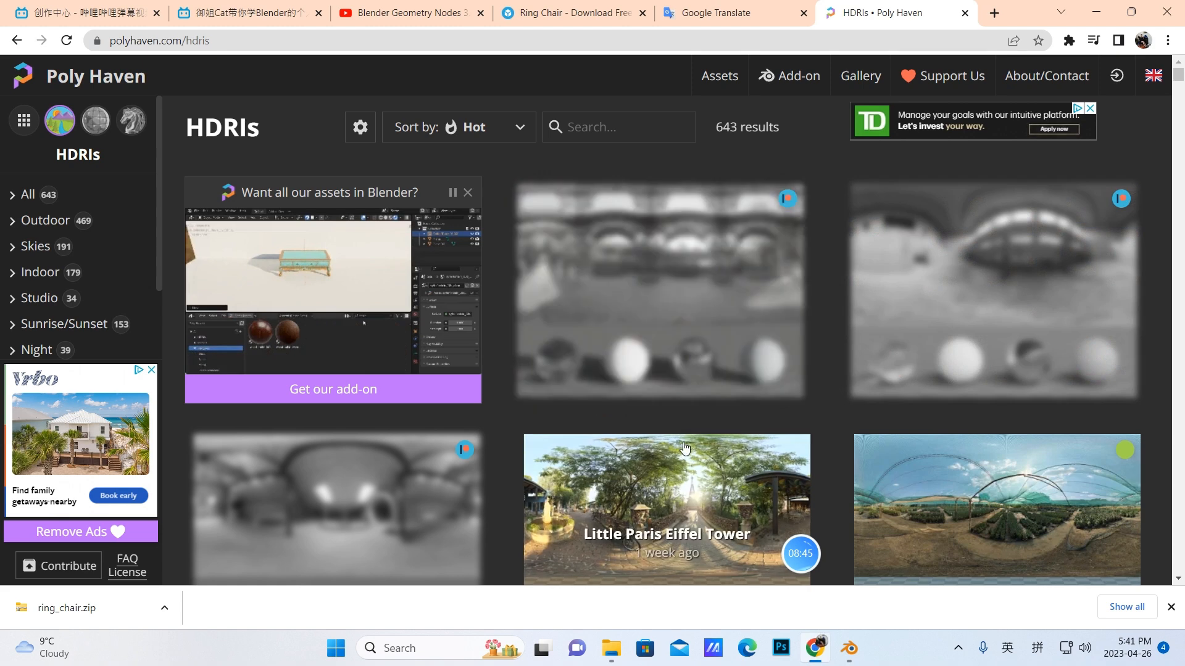
{"action": "scroll", "coordinate": [624, 395], "scroll_direction": "down", "scroll_amount": 1}
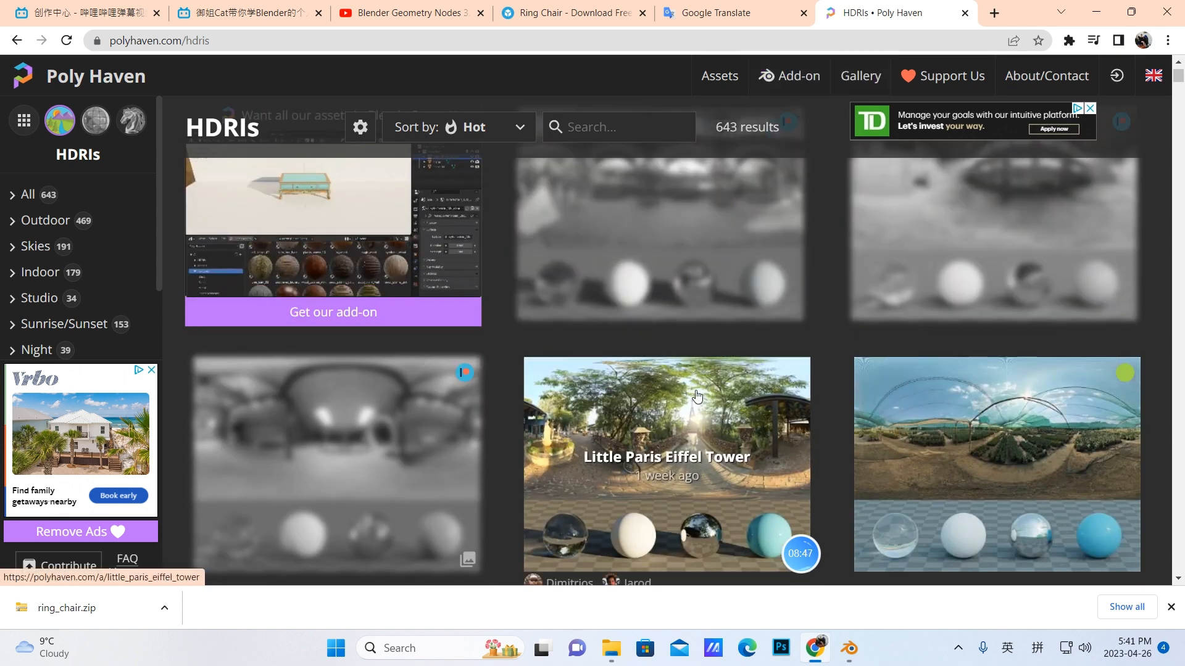
{"action": "left_click", "coordinate": [668, 427]}
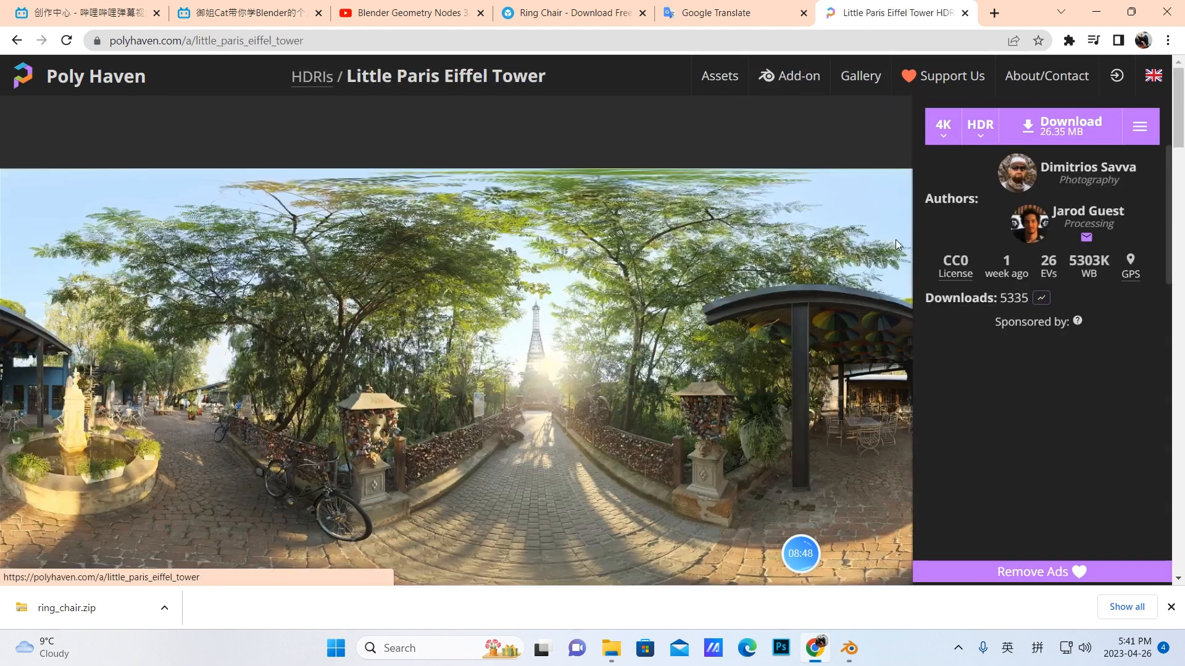
{"action": "left_click", "coordinate": [981, 138]}
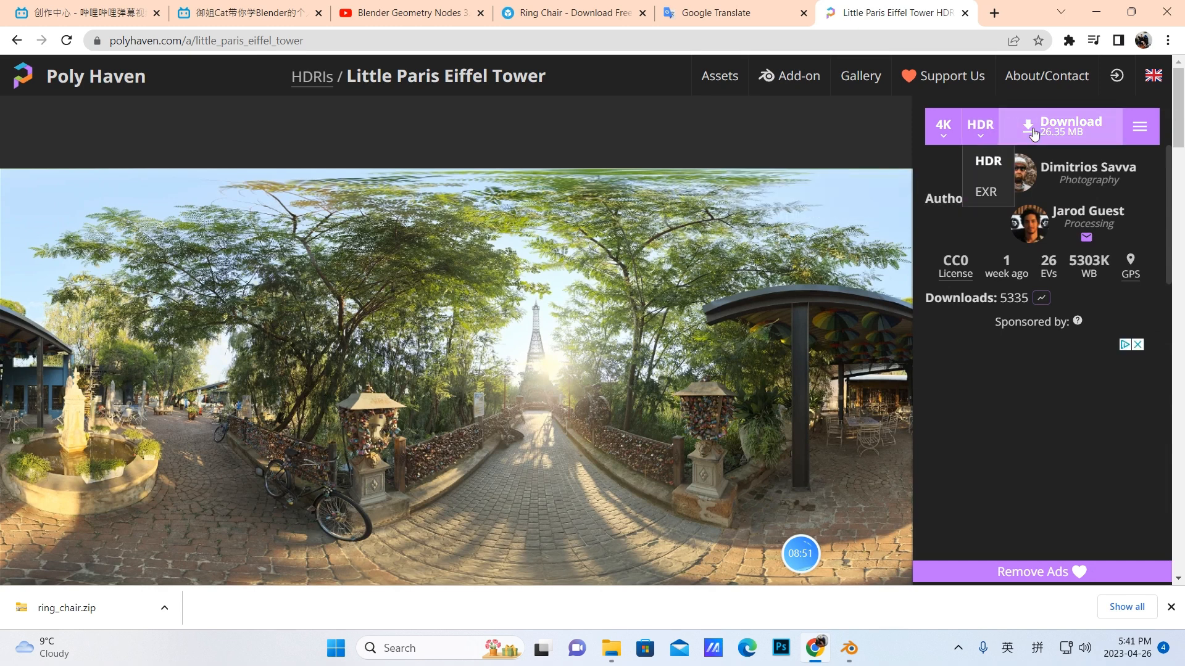
Step: Return to Blender and load christmas_photo_studio_04_4k.hdr from the hdri3D环境背景 folder as the World environment texture
{"action": "mouse_move", "coordinate": [850, 647]}
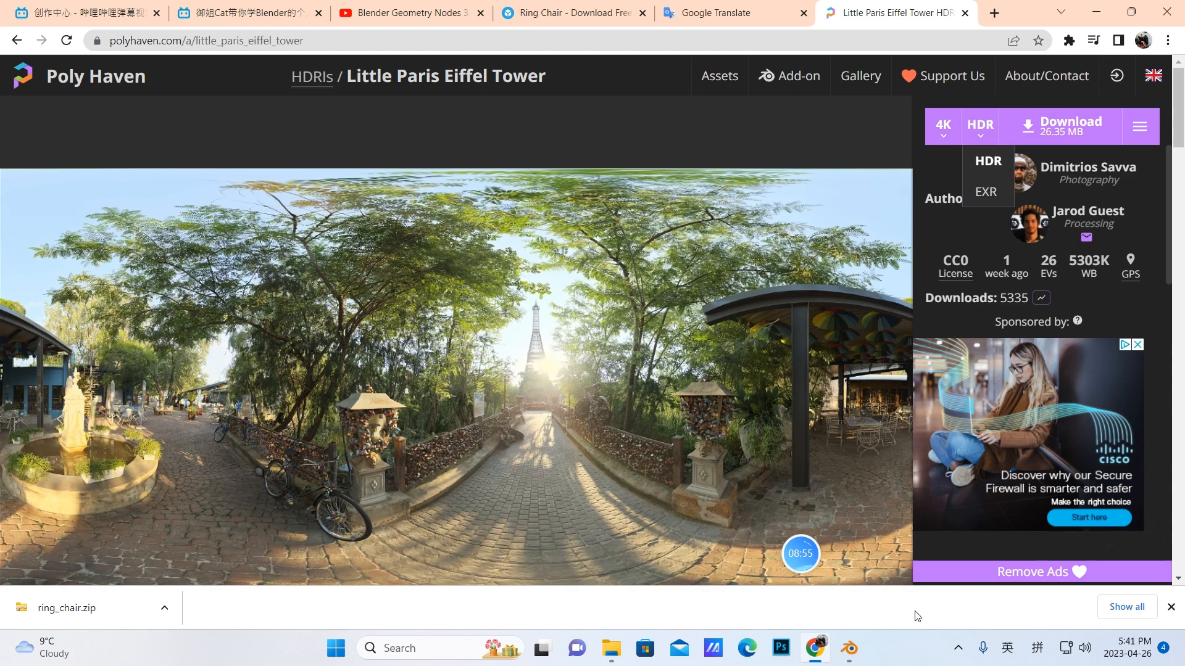
{"action": "left_click", "coordinate": [901, 580]}
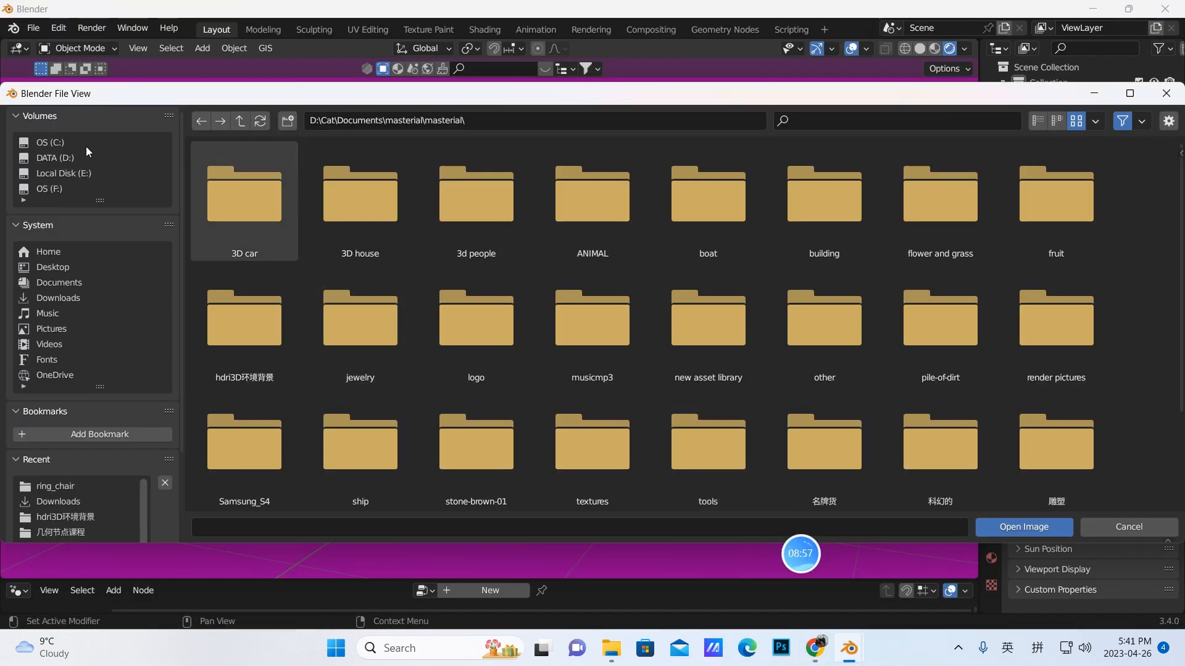
{"action": "double_click", "coordinate": [256, 335]}
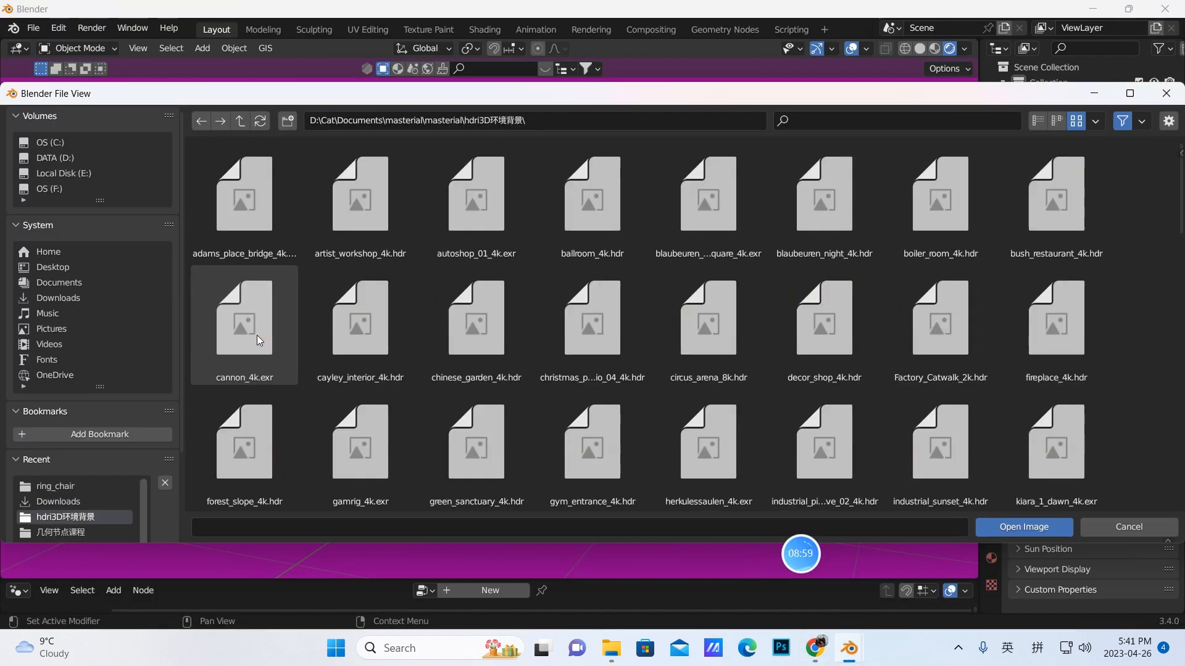
{"action": "scroll", "coordinate": [543, 352], "scroll_direction": "down", "scroll_amount": 2}
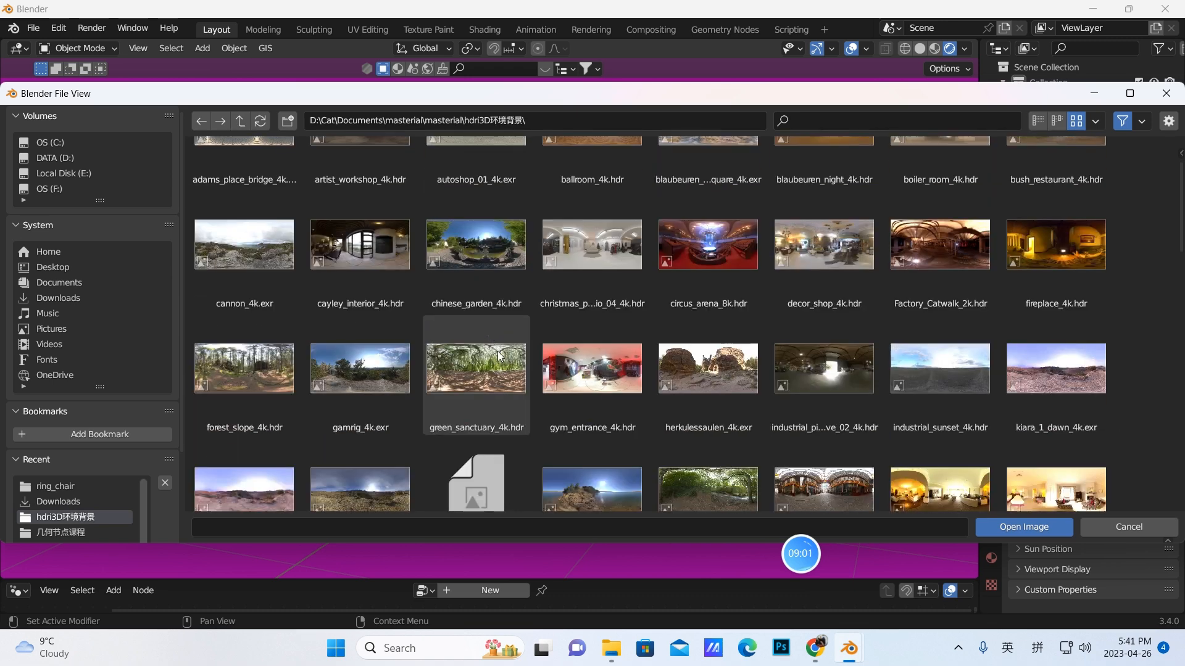
{"action": "left_click", "coordinate": [583, 247]}
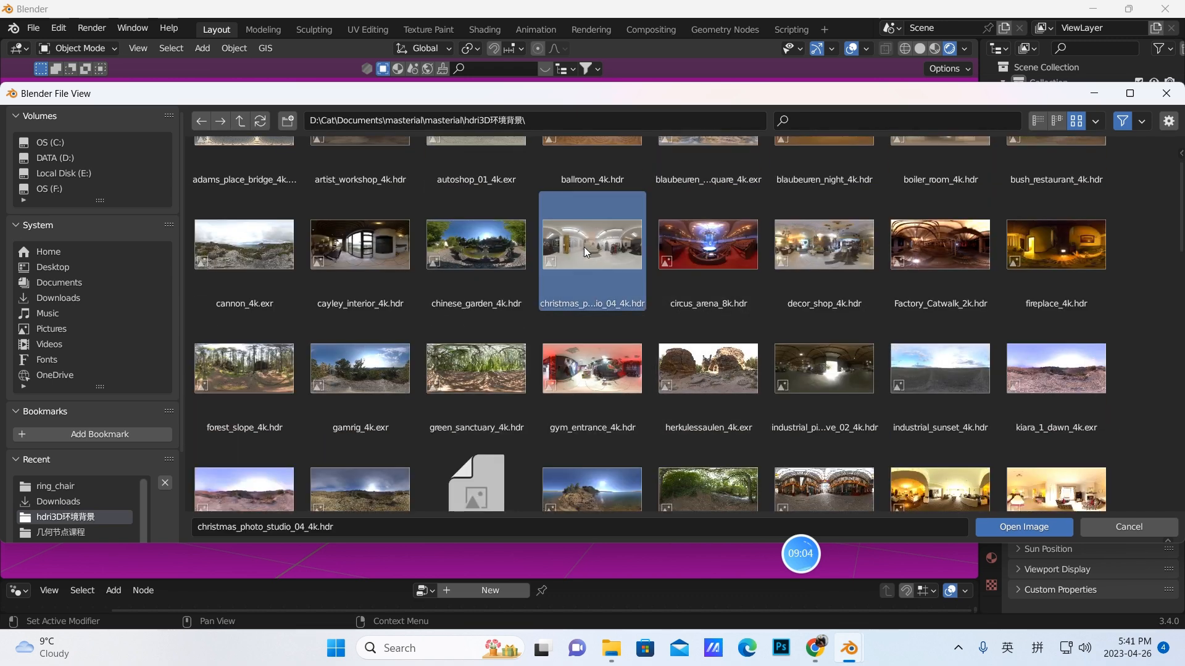
{"action": "left_click", "coordinate": [1018, 527]}
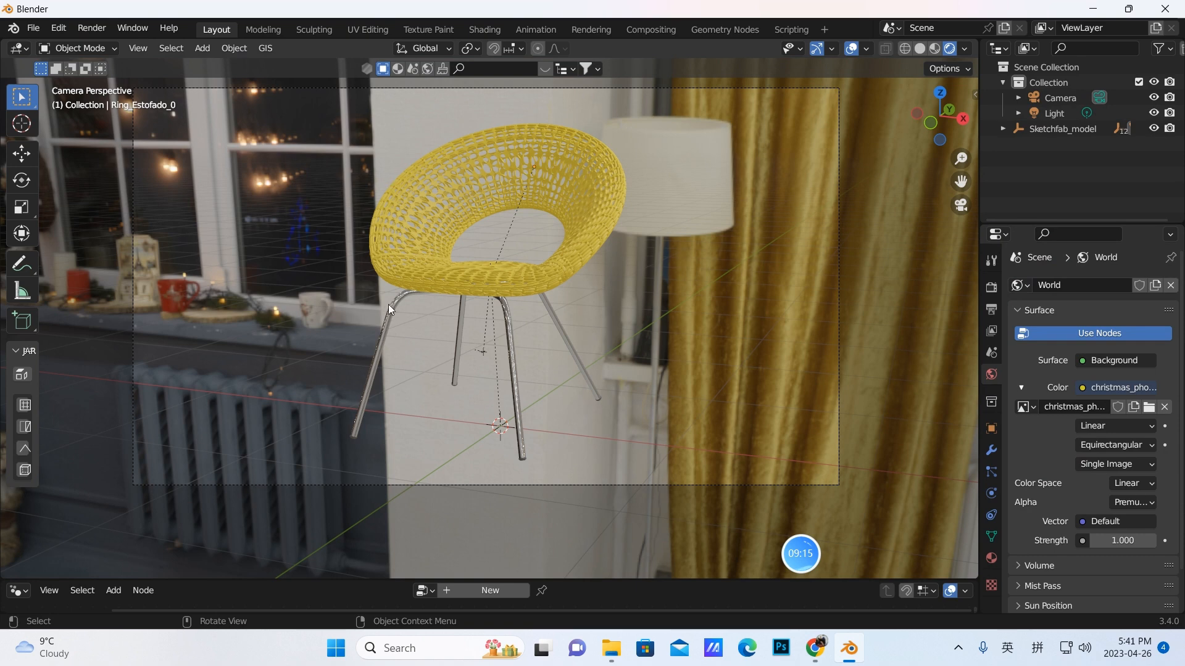
Step: Open the Shading workspace in rendered camera view and display the World's shader nodes
{"action": "left_click", "coordinate": [473, 30]}
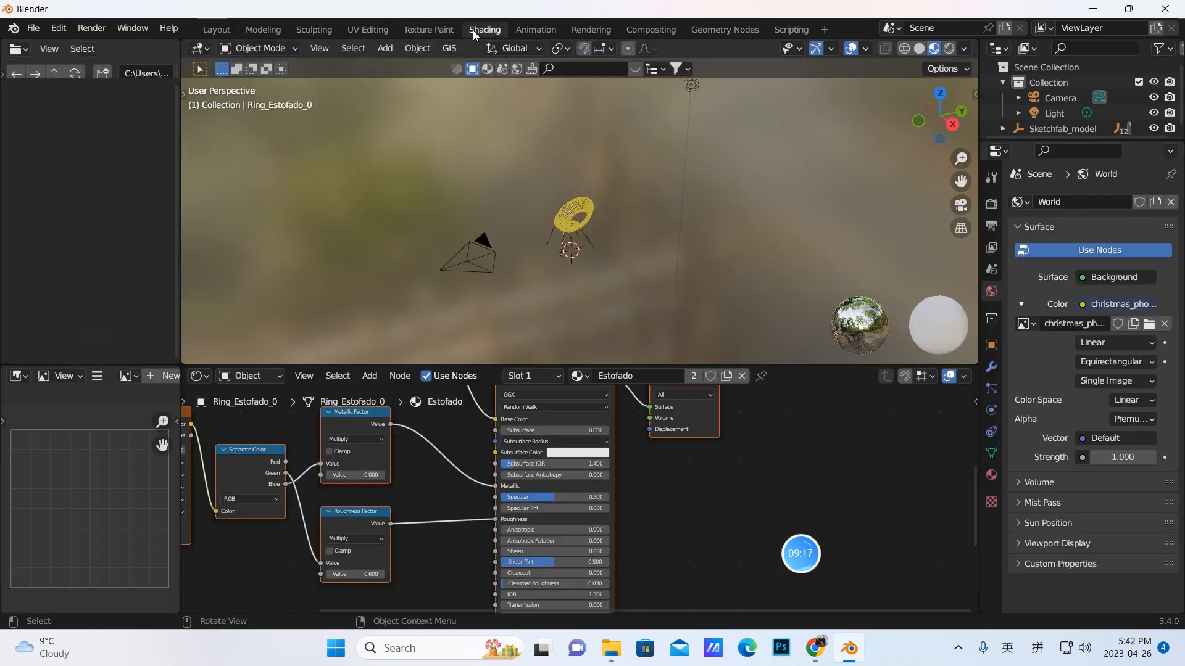
{"action": "left_click", "coordinate": [961, 205]}
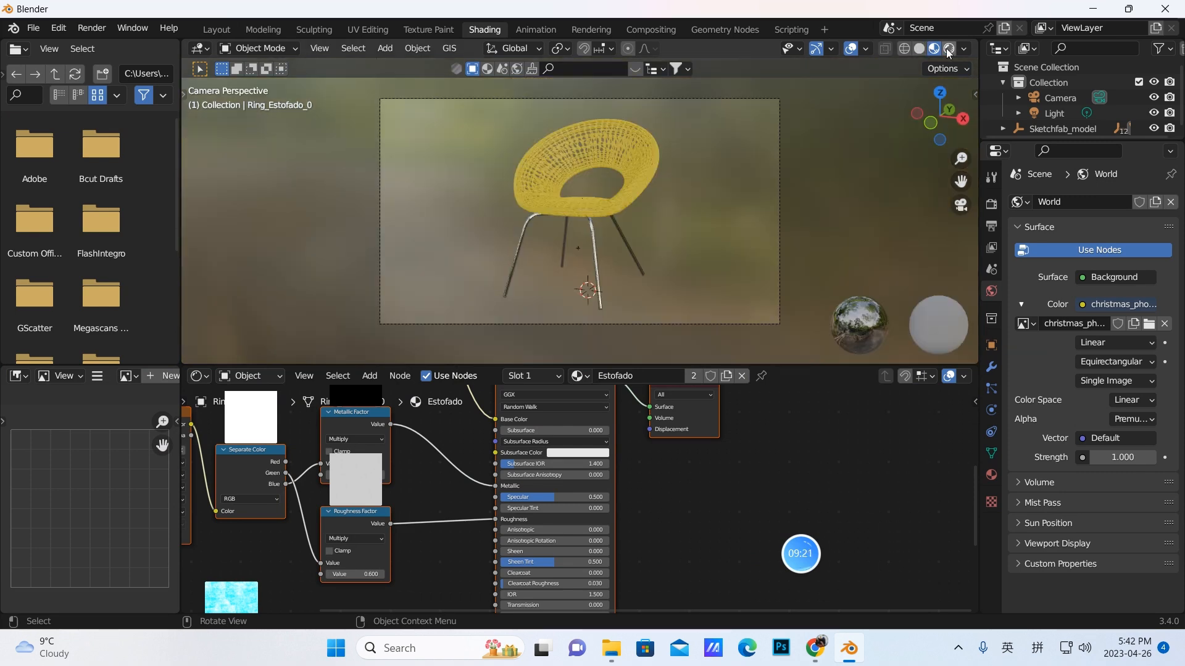
{"action": "left_click", "coordinate": [949, 51]}
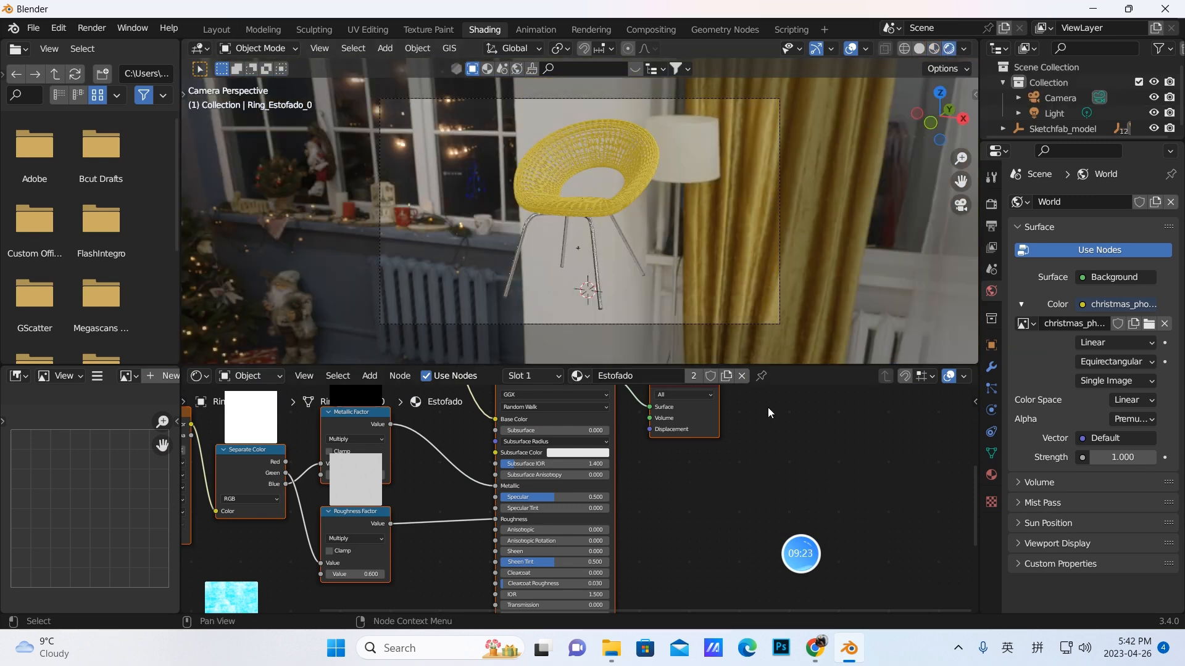
{"action": "left_click", "coordinate": [283, 377]}
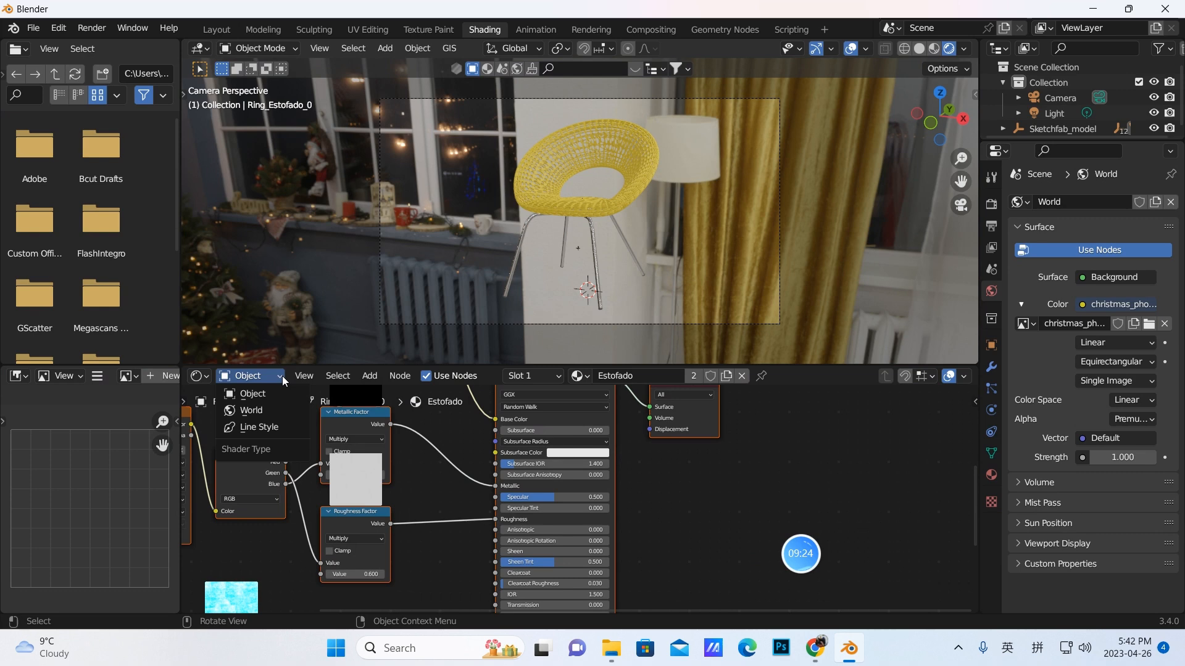
{"action": "left_click", "coordinate": [257, 411]}
{"action": "middle_click_drag", "start_coordinate": [642, 460], "coordinate": [775, 543]}
{"action": "scroll", "coordinate": [594, 271], "scroll_direction": "up", "scroll_amount": 2}
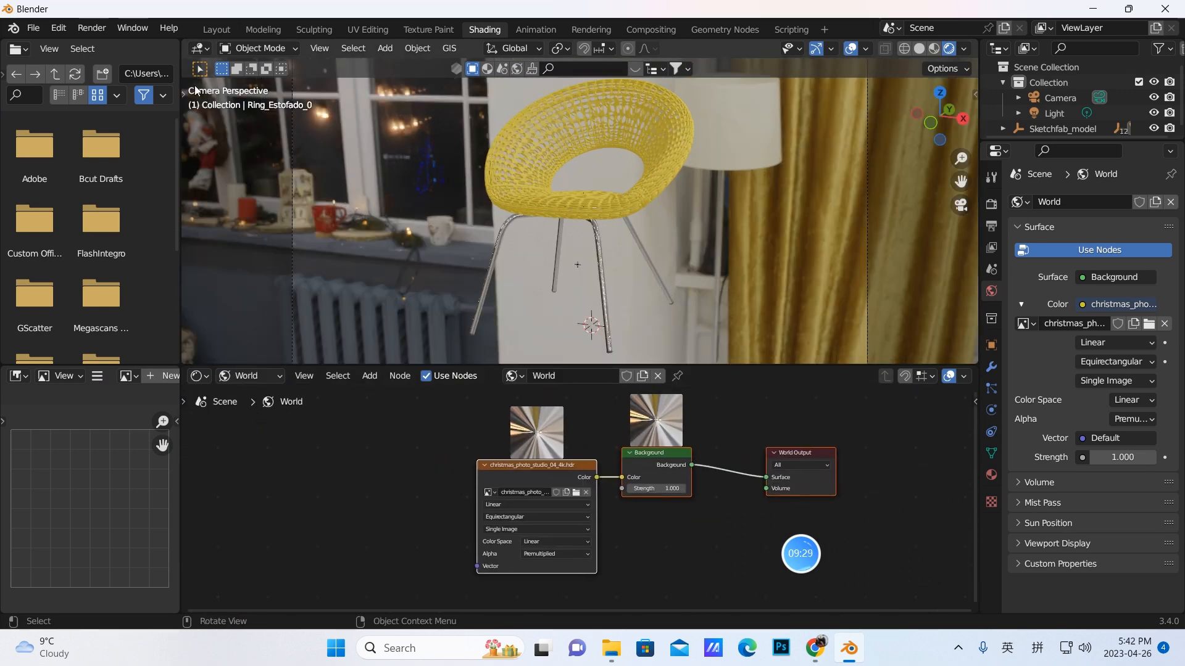
Step: Search the add-on preferences for "node" and check whether Node Wrangler is enabled
{"action": "left_click", "coordinate": [61, 28]}
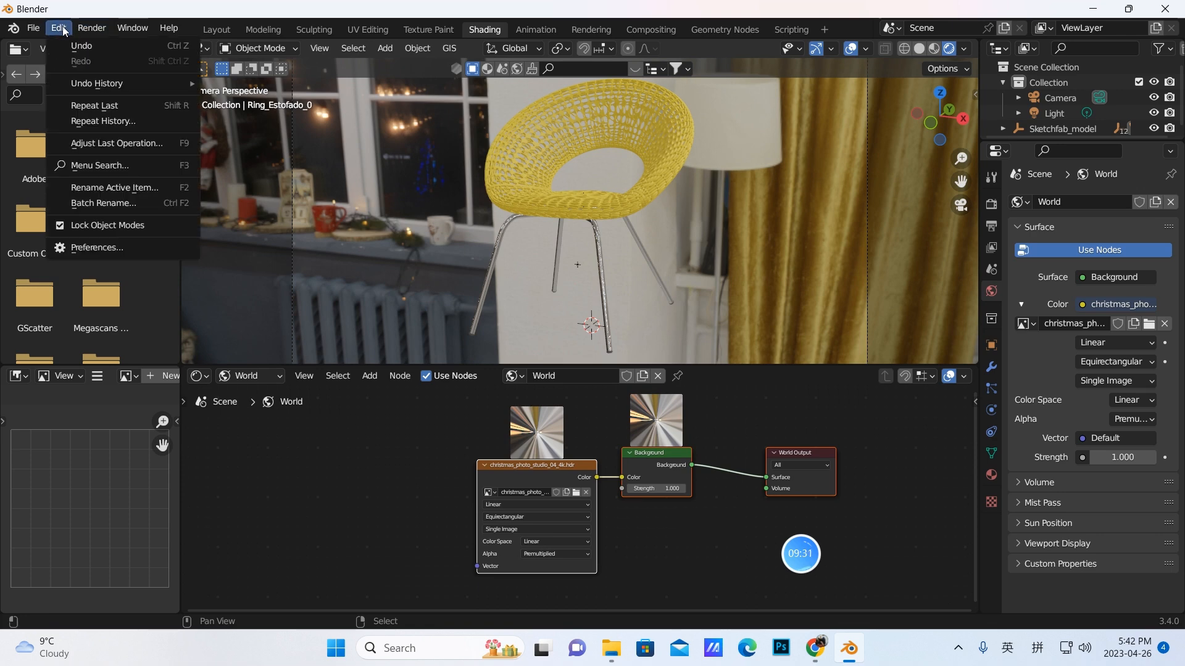
{"action": "left_click", "coordinate": [73, 248]}
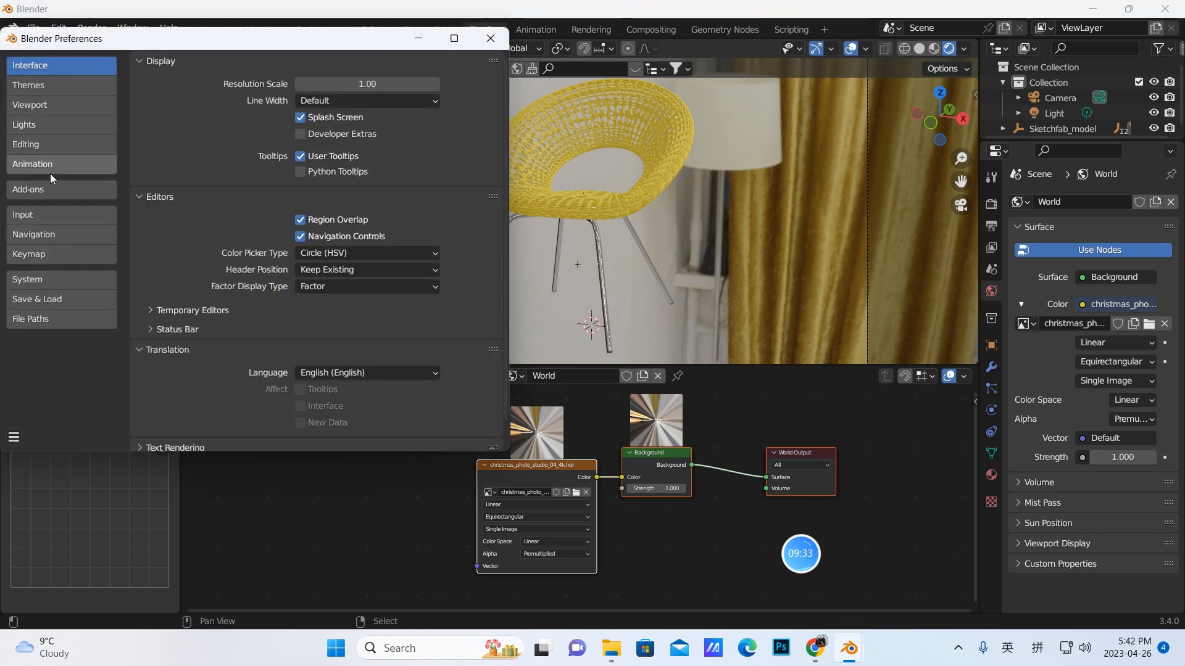
{"action": "left_click", "coordinate": [37, 190]}
{"action": "left_click", "coordinate": [429, 84]}
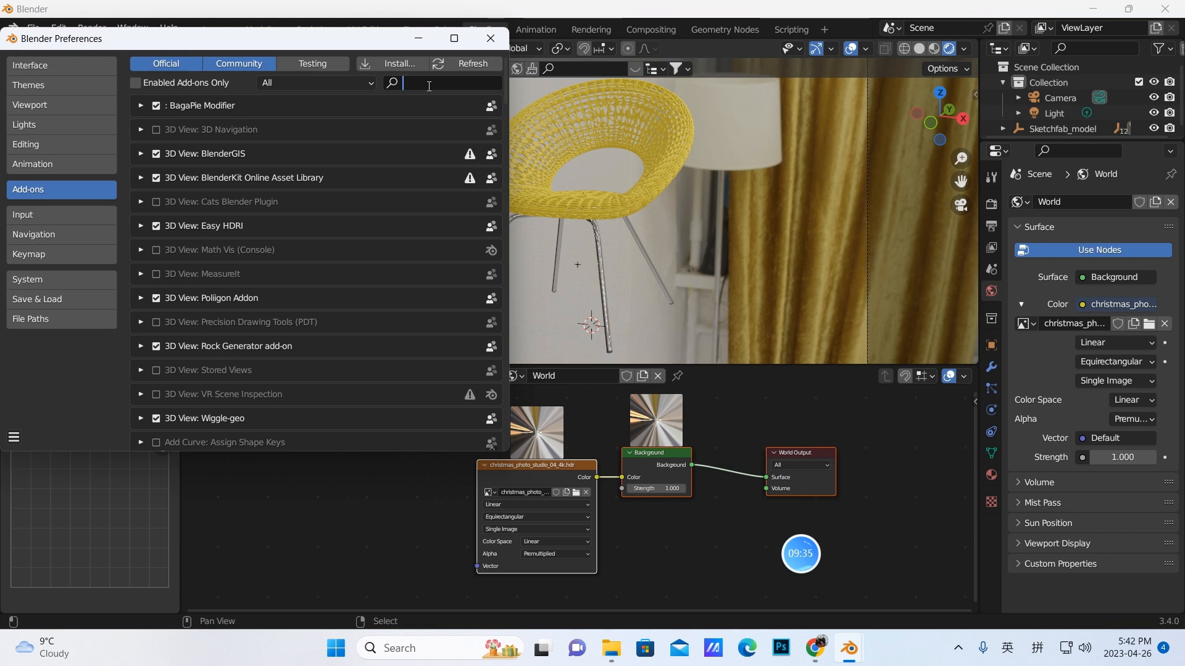
{"action": "type", "text": "node"}
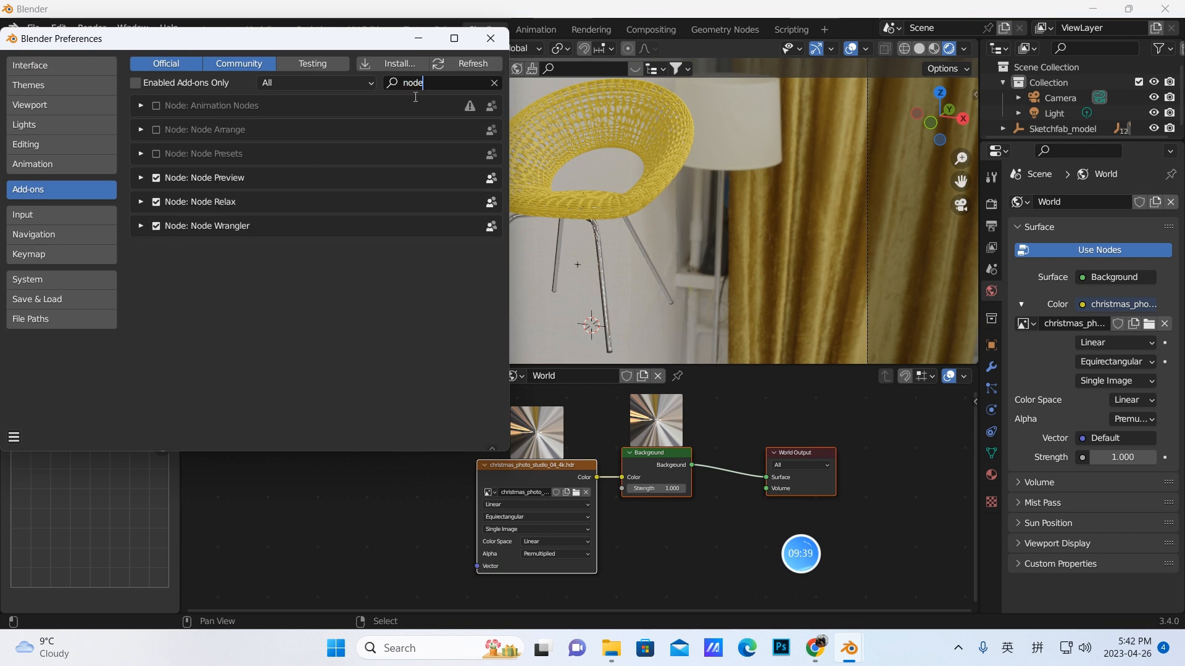
{"action": "left_click", "coordinate": [490, 38]}
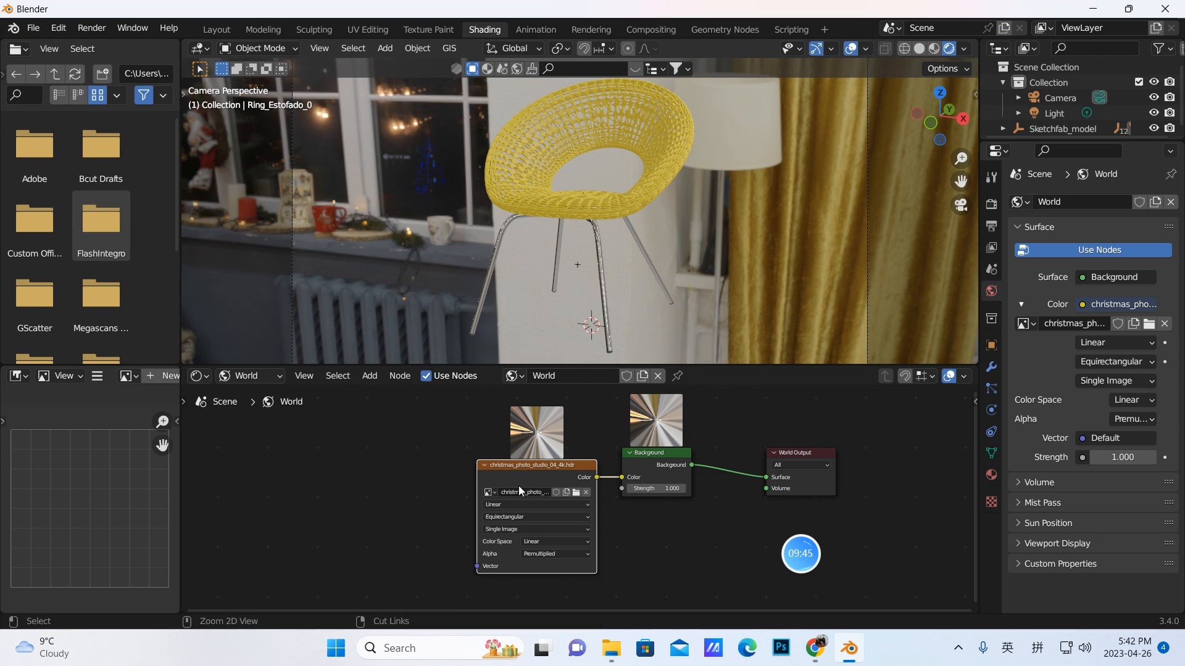
Step: Add Texture Coordinate and Mapping nodes to the christmas_photo_studio_04_4k.hdr environment texture and place them to its left
{"action": "key", "text": "ctrl+t"}
{"action": "left_click_drag", "start_coordinate": [386, 502], "coordinate": [339, 466]}
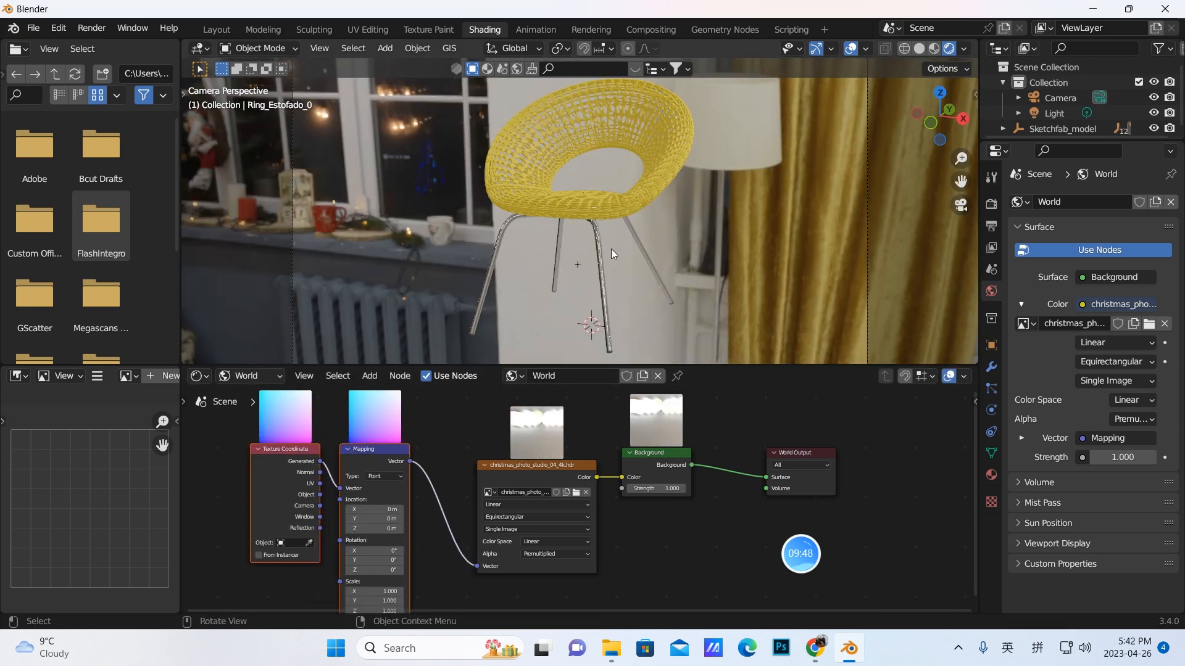
{"action": "left_click", "coordinate": [960, 205]}
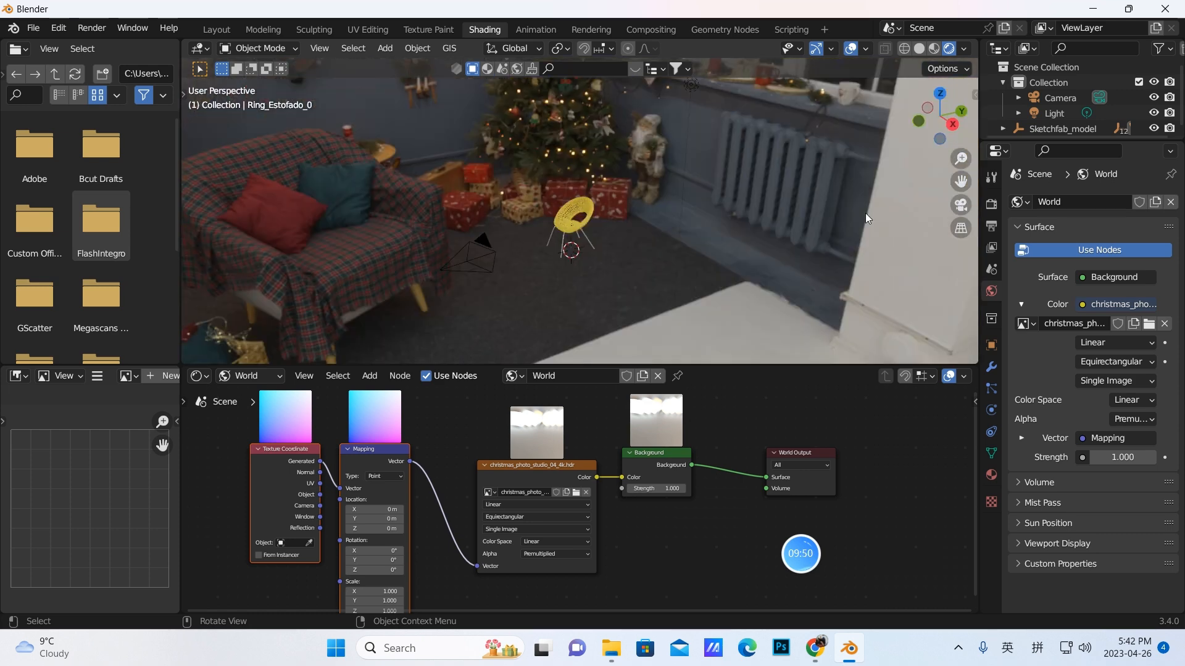
{"action": "left_click", "coordinate": [961, 206]}
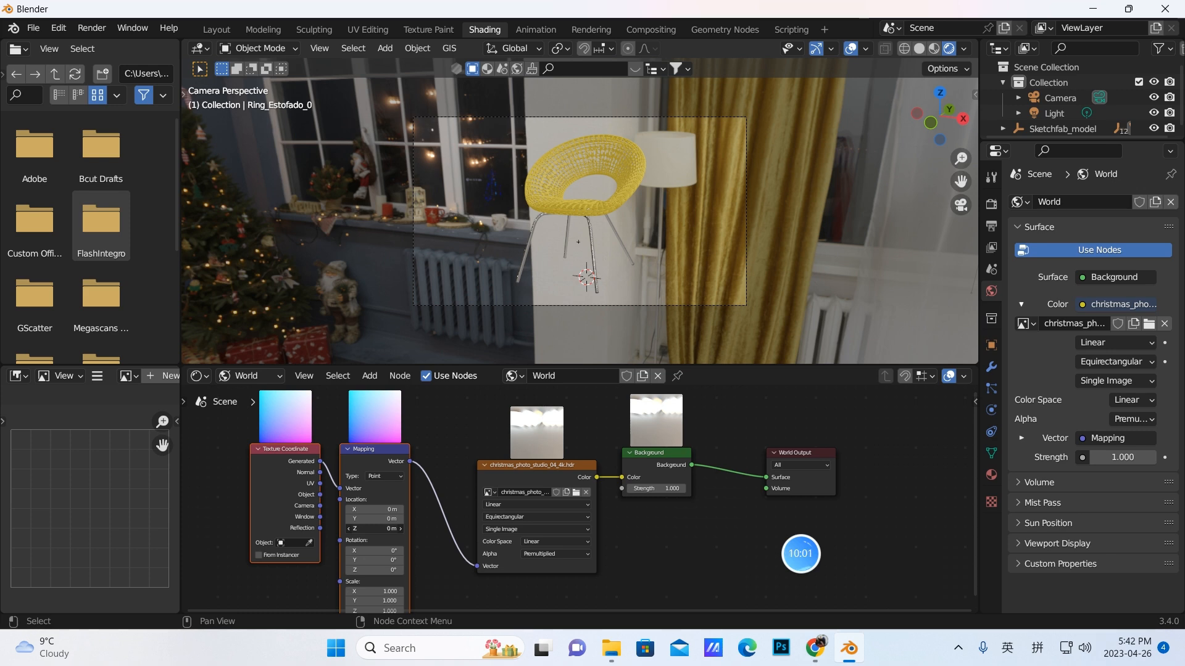
Step: Adjust the environment's Mapping node to a Z location of -0.3 m and a Z rotation of about -76.9°
{"action": "left_click_drag", "start_coordinate": [375, 529], "coordinate": [367, 528]}
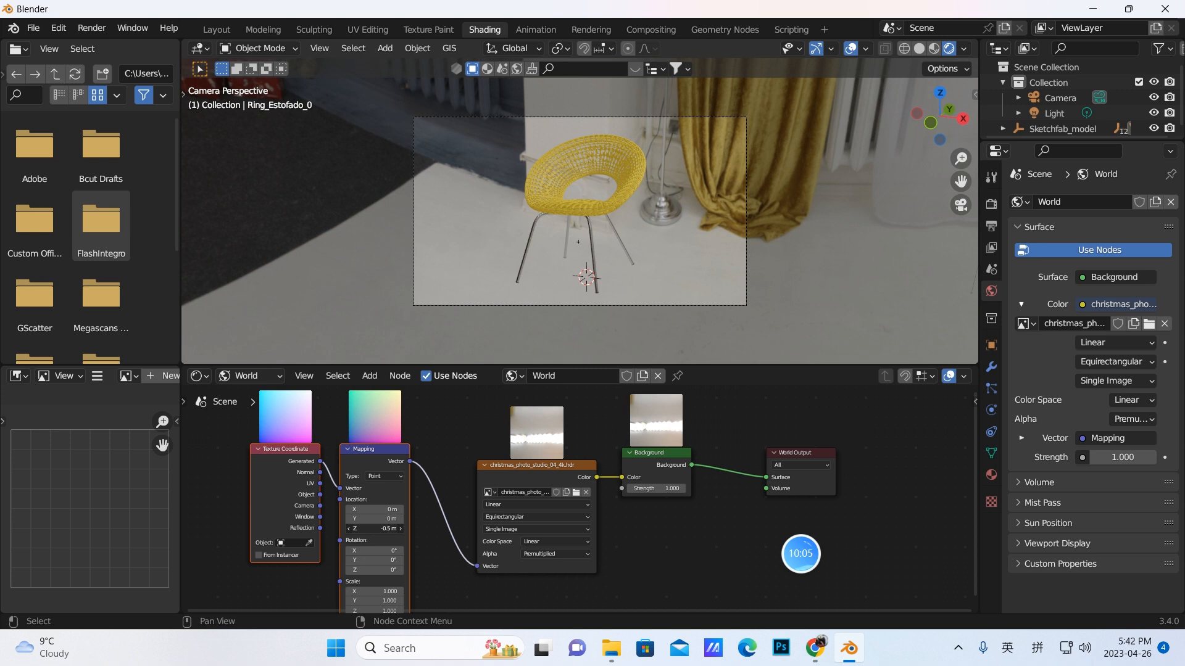
{"action": "left_click_drag", "start_coordinate": [373, 529], "coordinate": [380, 529]}
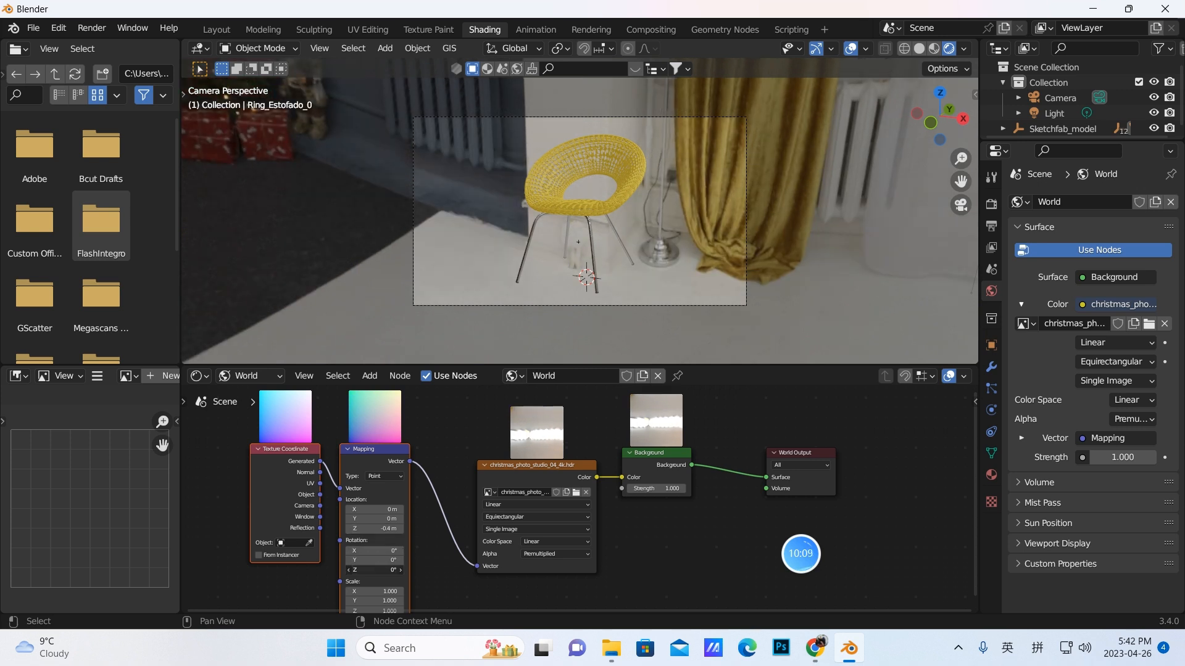
{"action": "mouse_move", "coordinate": [375, 570]}
{"action": "left_mouse_down"}
{"action": "mouse_move", "coordinate": [330, 569]}
{"action": "mouse_move", "coordinate": [388, 574]}
{"action": "left_mouse_up"}
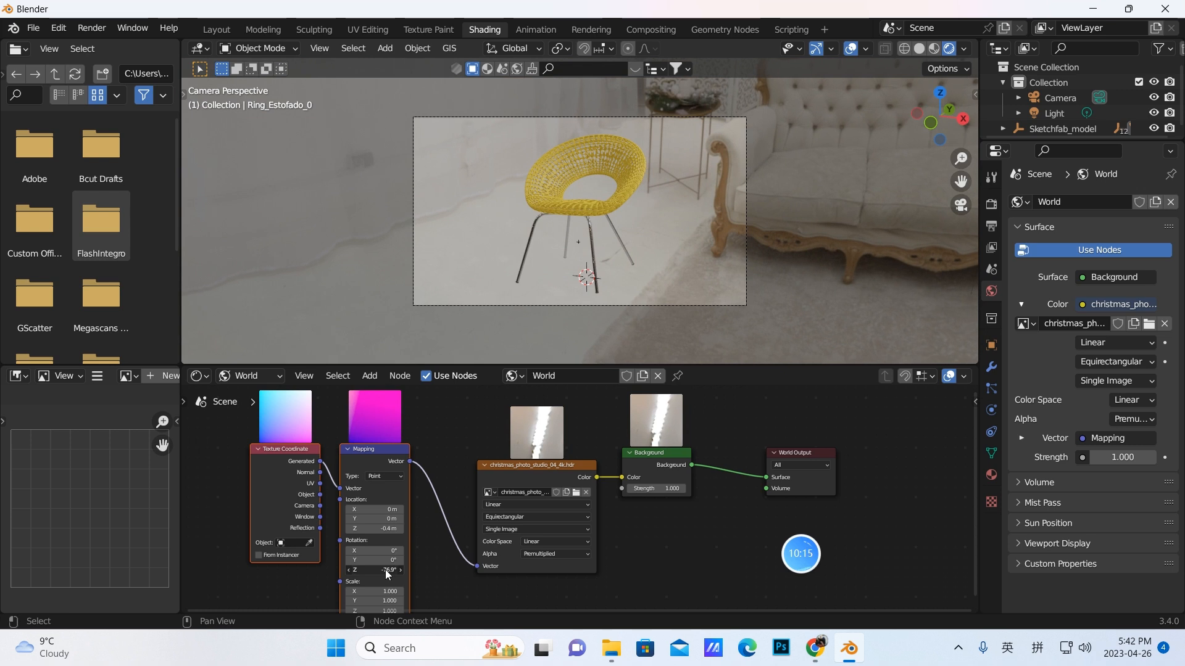
{"action": "left_click", "coordinate": [401, 528]}
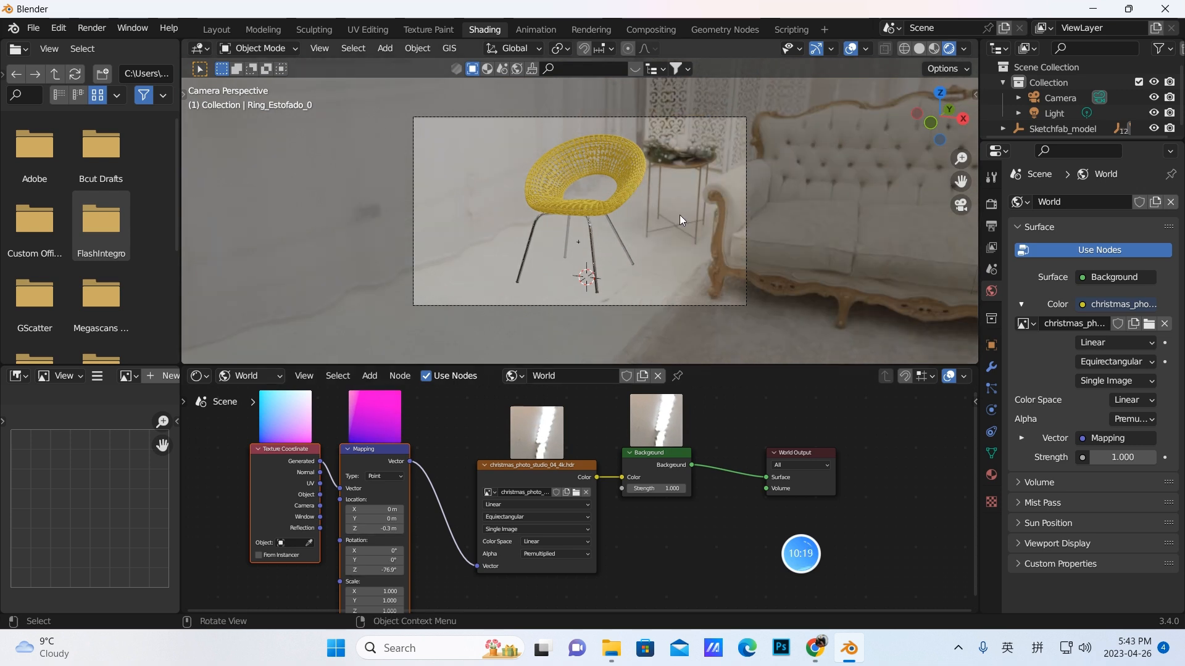
Step: Return to the Layout workspace and lower the World background strength to 0.8
{"action": "left_click", "coordinate": [214, 29]}
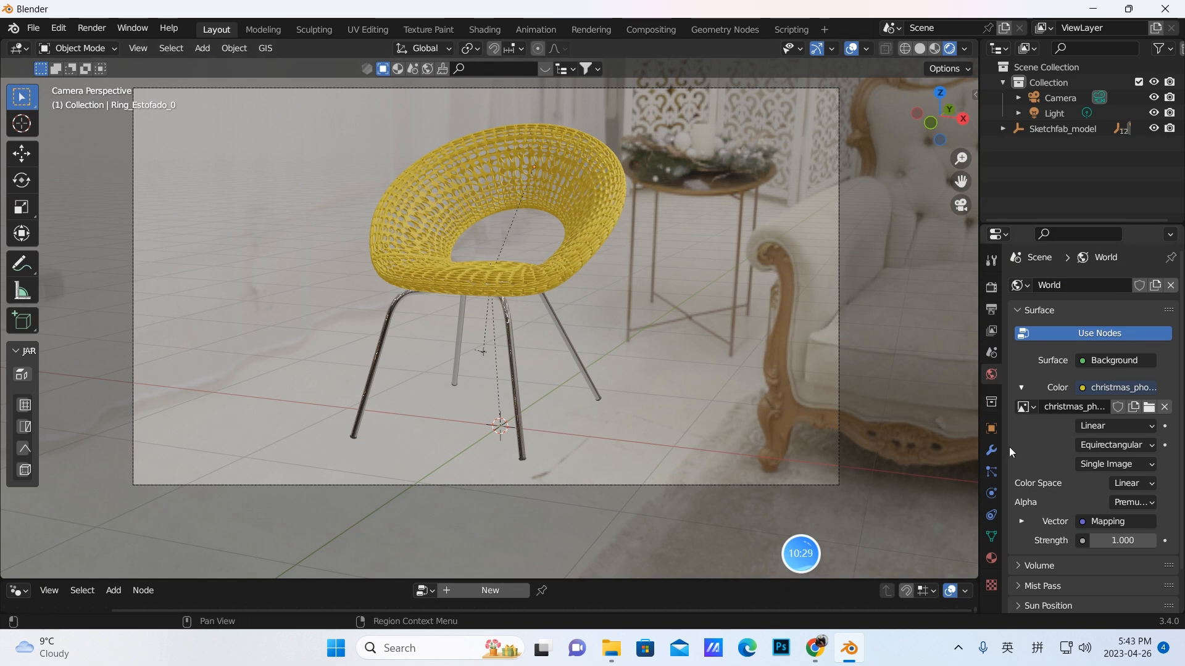
{"action": "left_click", "coordinate": [1097, 542]}
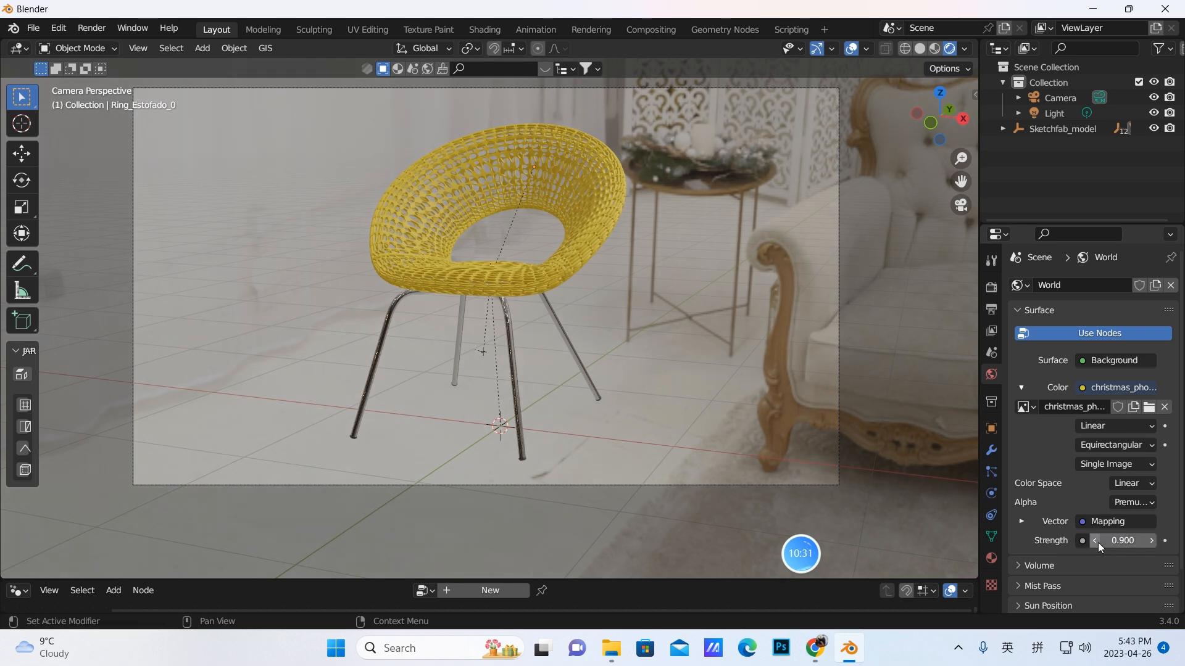
{"action": "left_click", "coordinate": [1098, 543]}
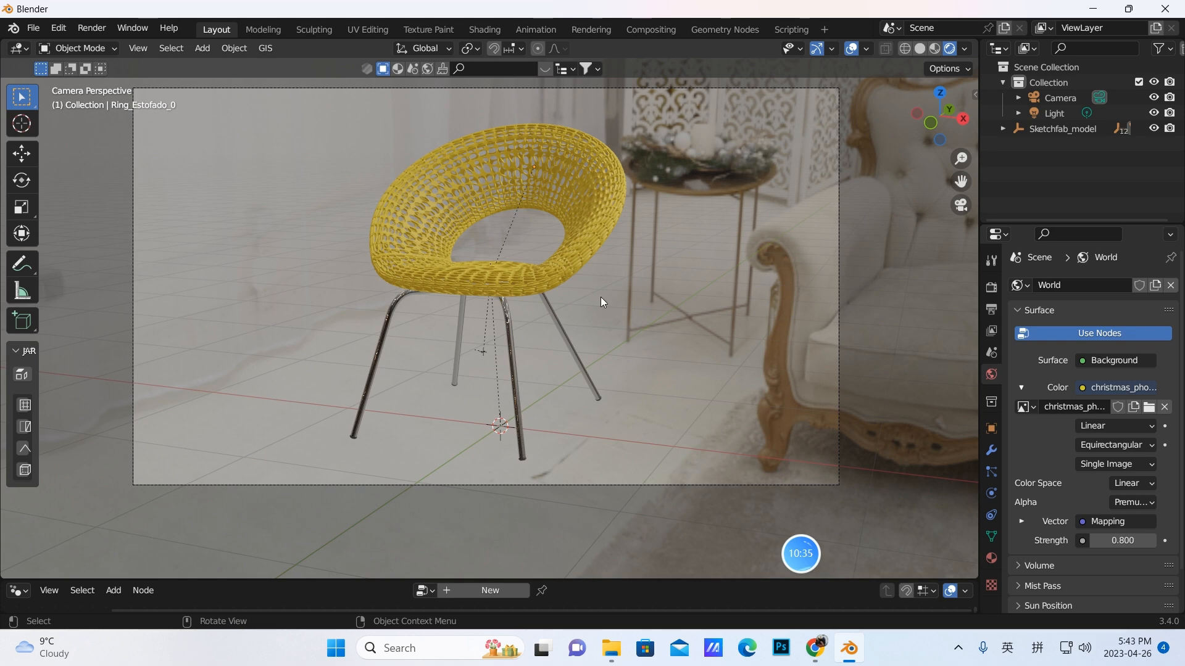
{"action": "scroll", "coordinate": [657, 286], "scroll_direction": "up", "scroll_amount": 1}
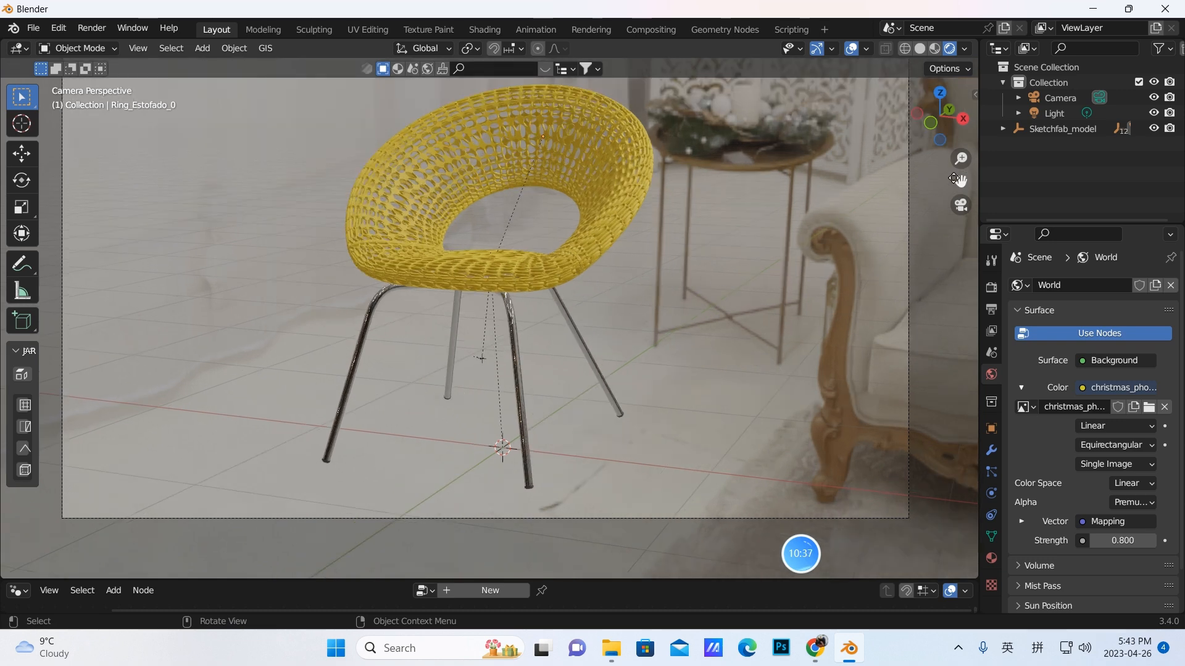
{"action": "left_click_drag", "start_coordinate": [959, 181], "coordinate": [948, 227]}
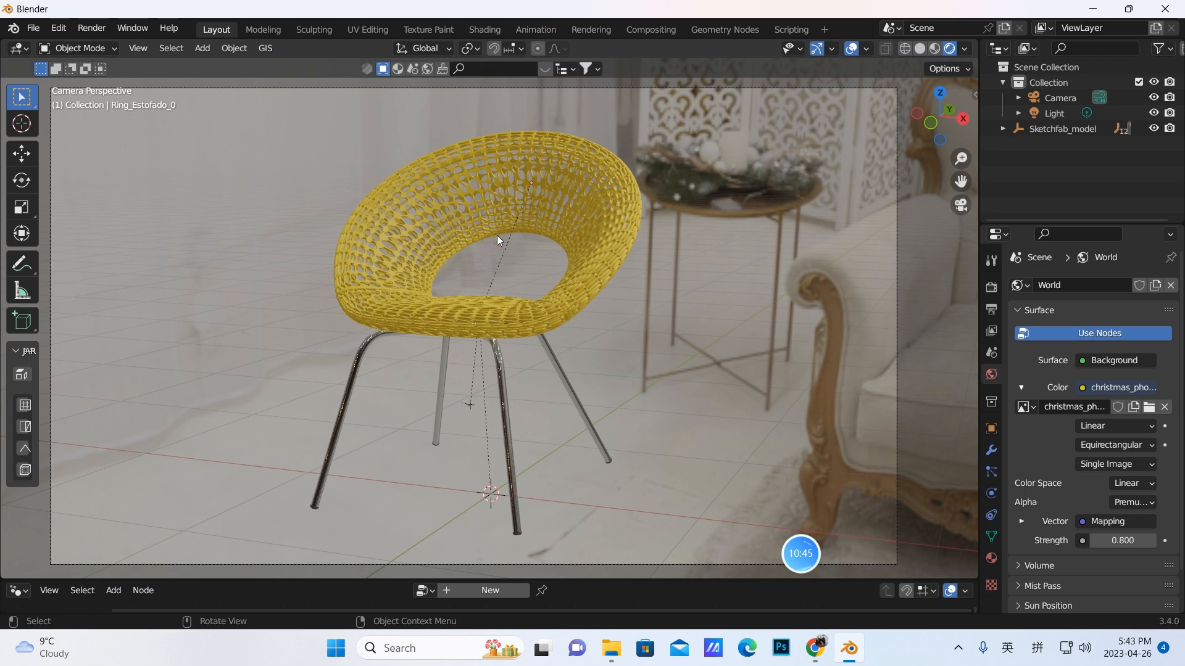
Step: Save the project over the existing organic chair 3.4blend.blend file in the 几何节点课程 folder
{"action": "left_click", "coordinate": [33, 28]}
{"action": "left_click", "coordinate": [61, 129]}
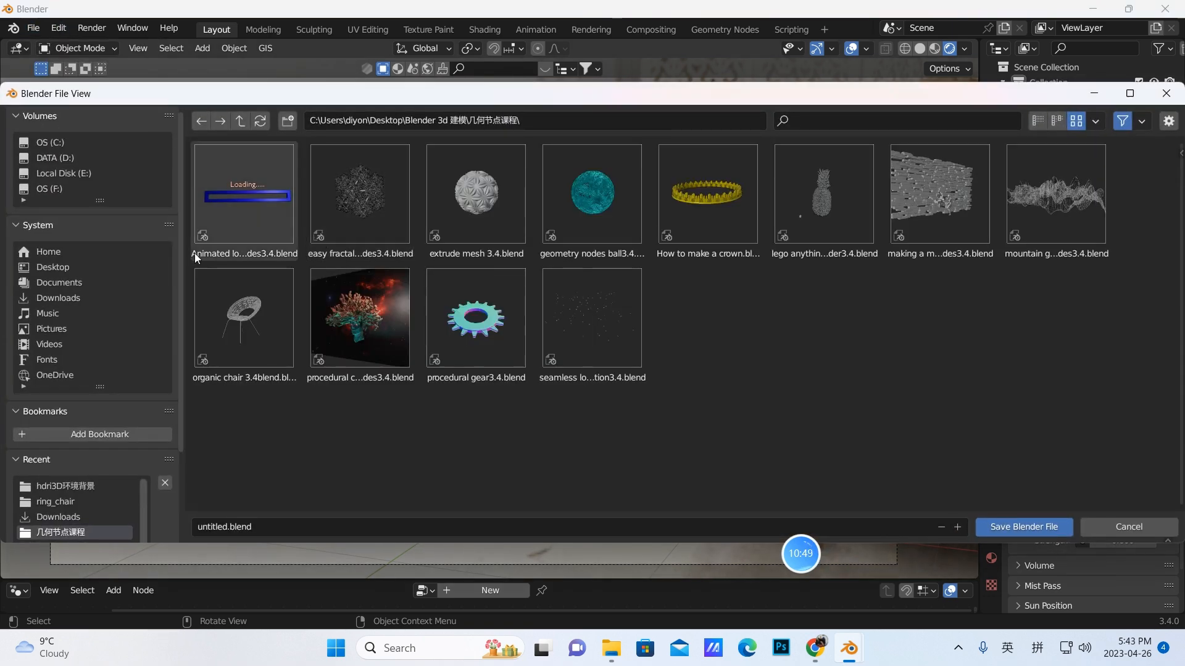
{"action": "left_click", "coordinate": [247, 314]}
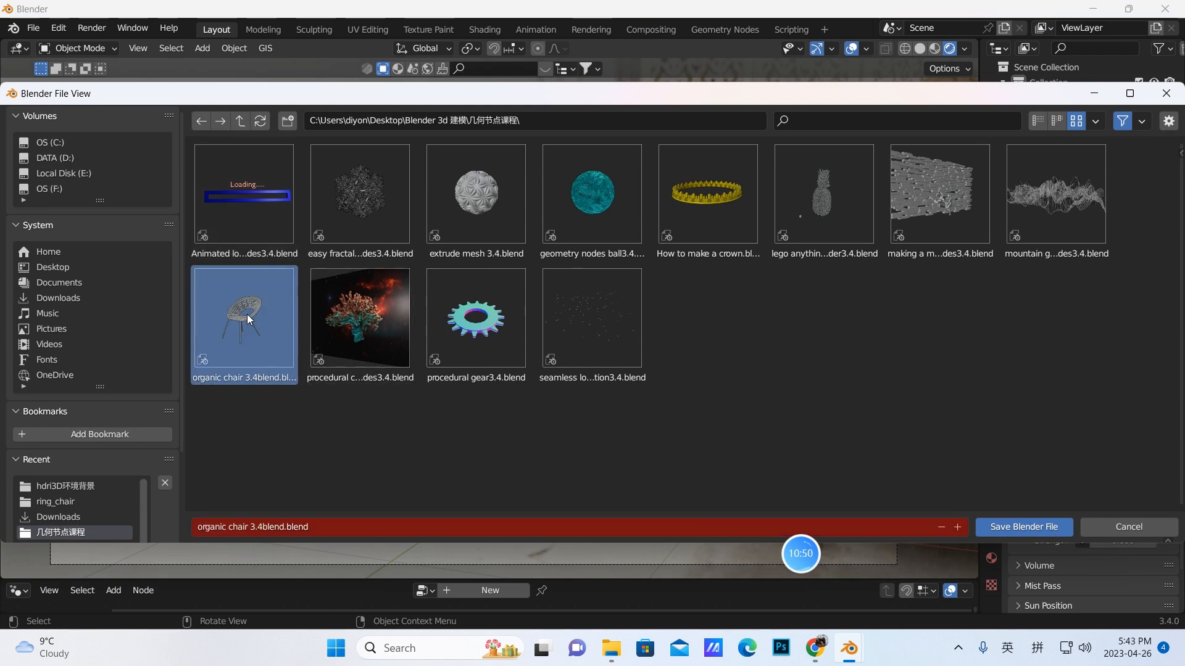
{"action": "left_click", "coordinate": [1035, 528]}
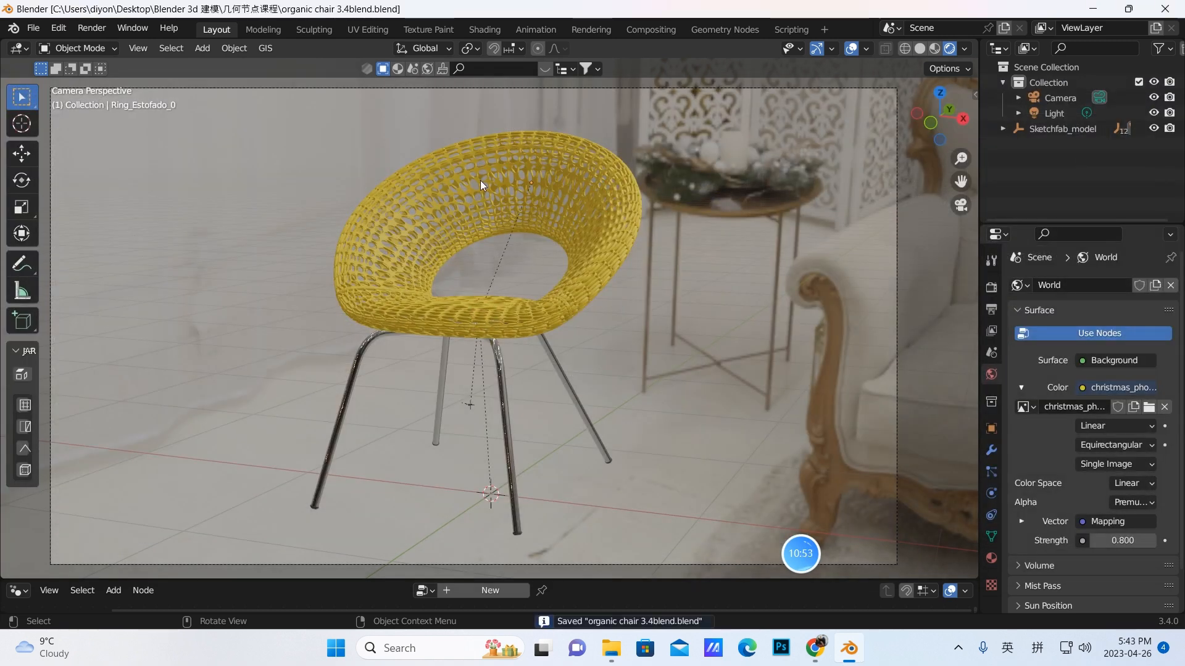
Step: Switch the render engine to Cycles and set its device to GPU Compute
{"action": "left_click", "coordinate": [991, 287]}
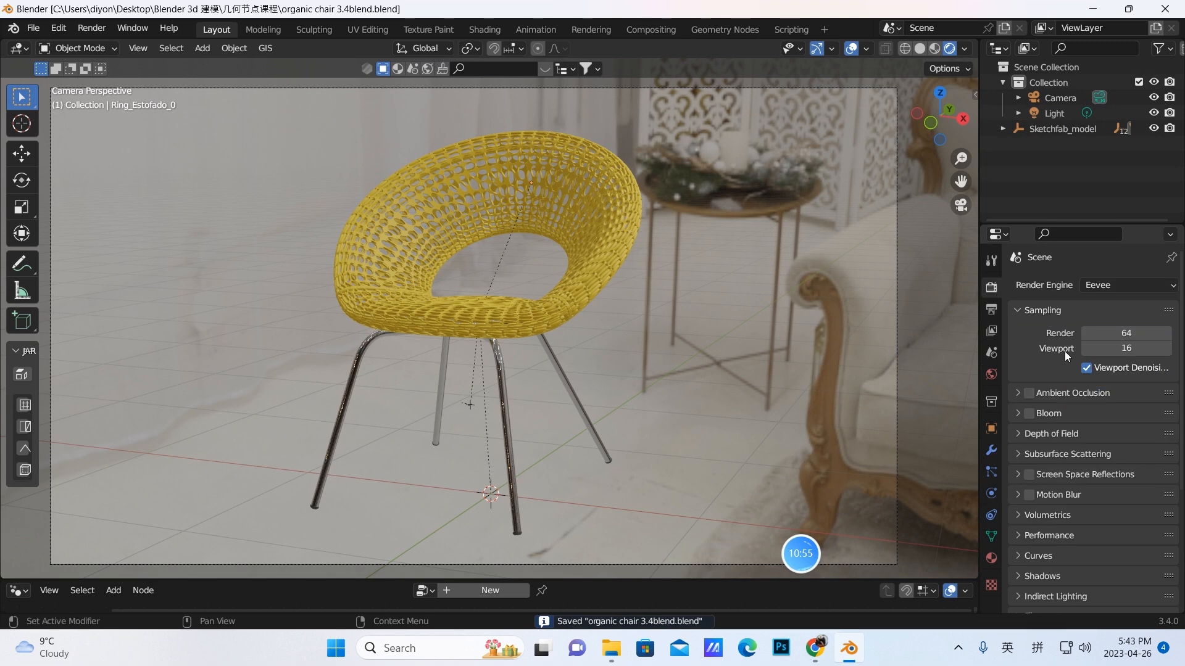
{"action": "left_click", "coordinate": [1154, 287]}
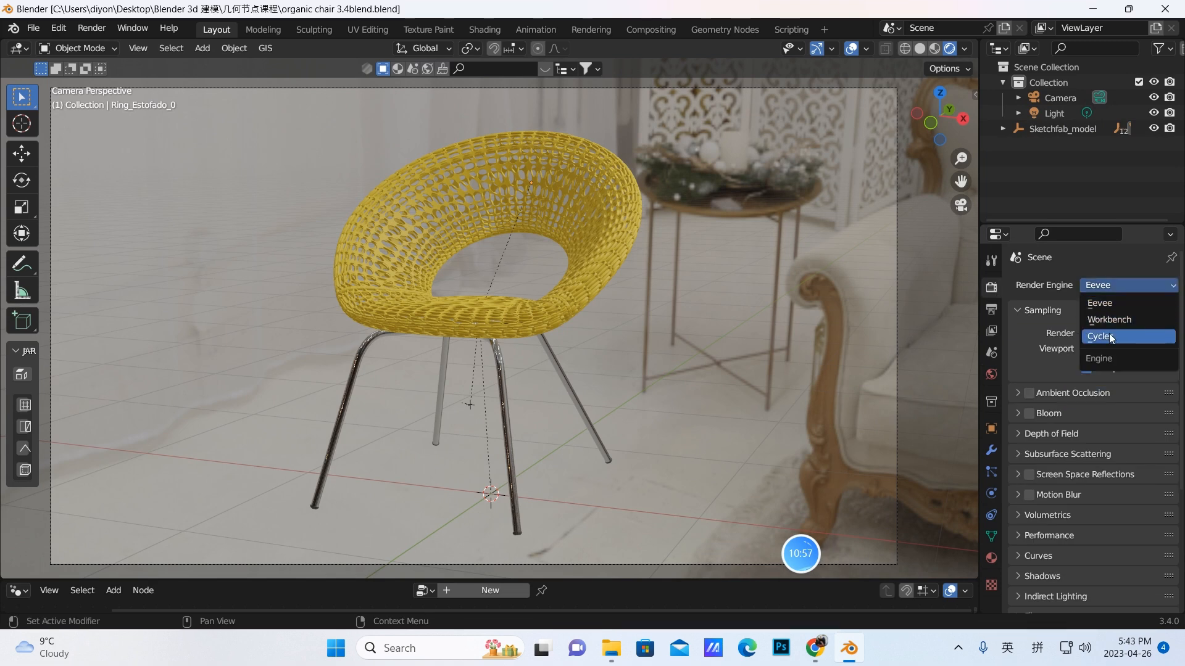
{"action": "left_click", "coordinate": [1109, 333]}
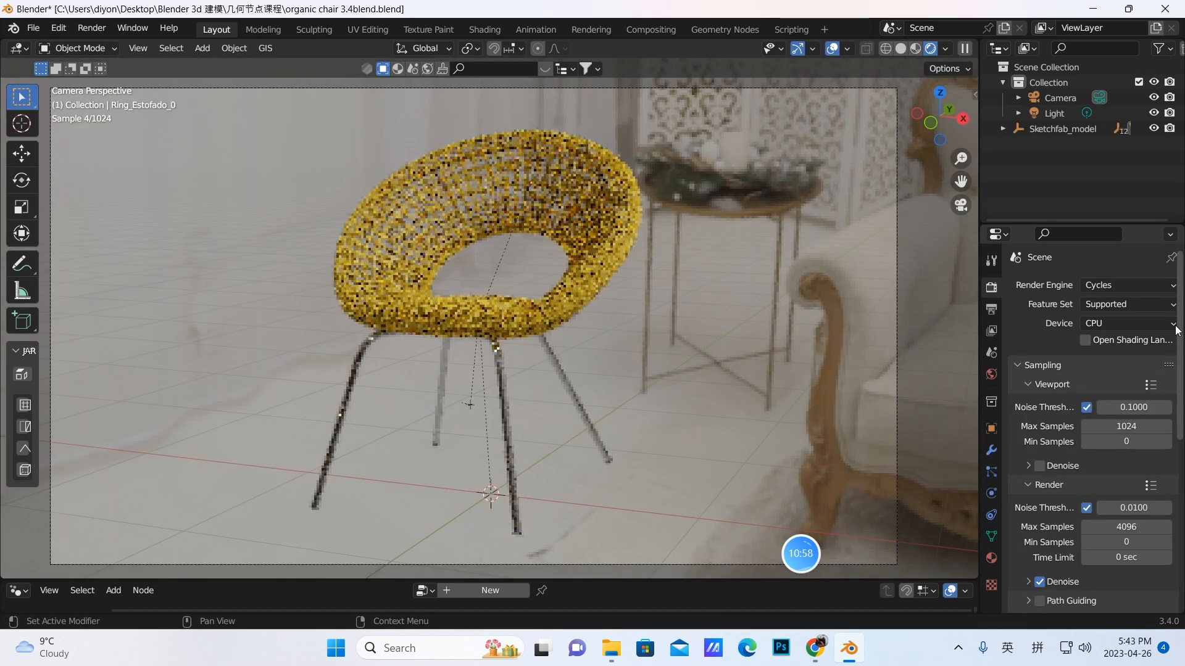
{"action": "left_click", "coordinate": [1111, 324]}
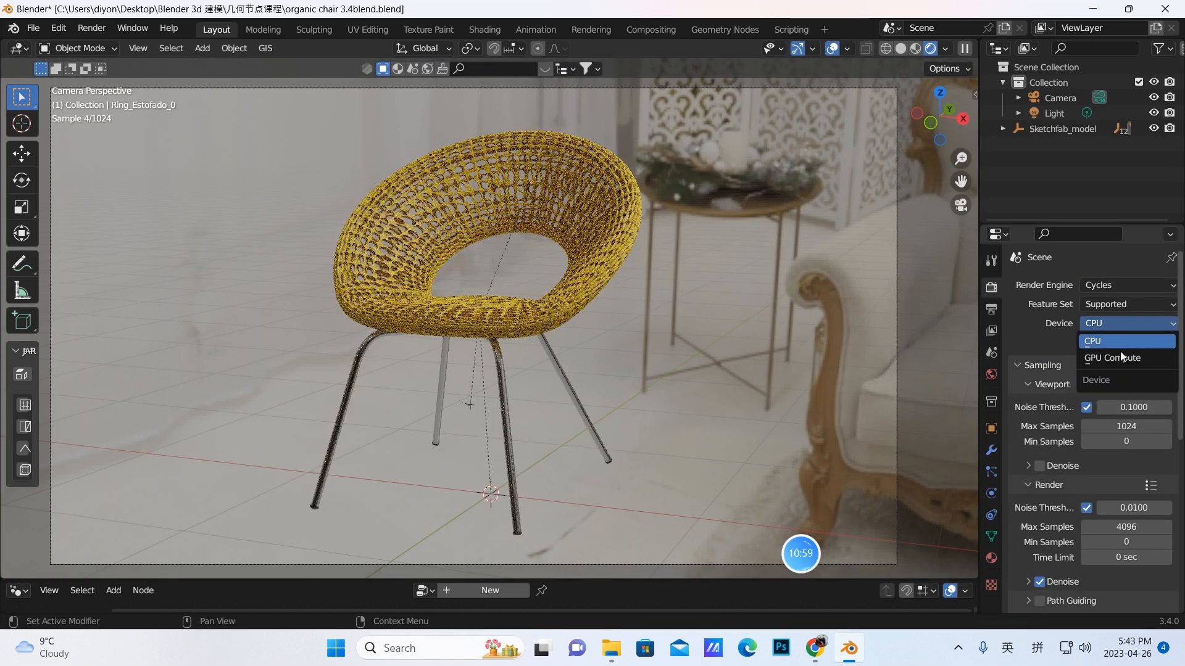
{"action": "left_click", "coordinate": [1109, 358]}
Step: Set the final render's noise threshold to 0.5 and its maximum samples to 128
{"action": "left_click", "coordinate": [1139, 491]}
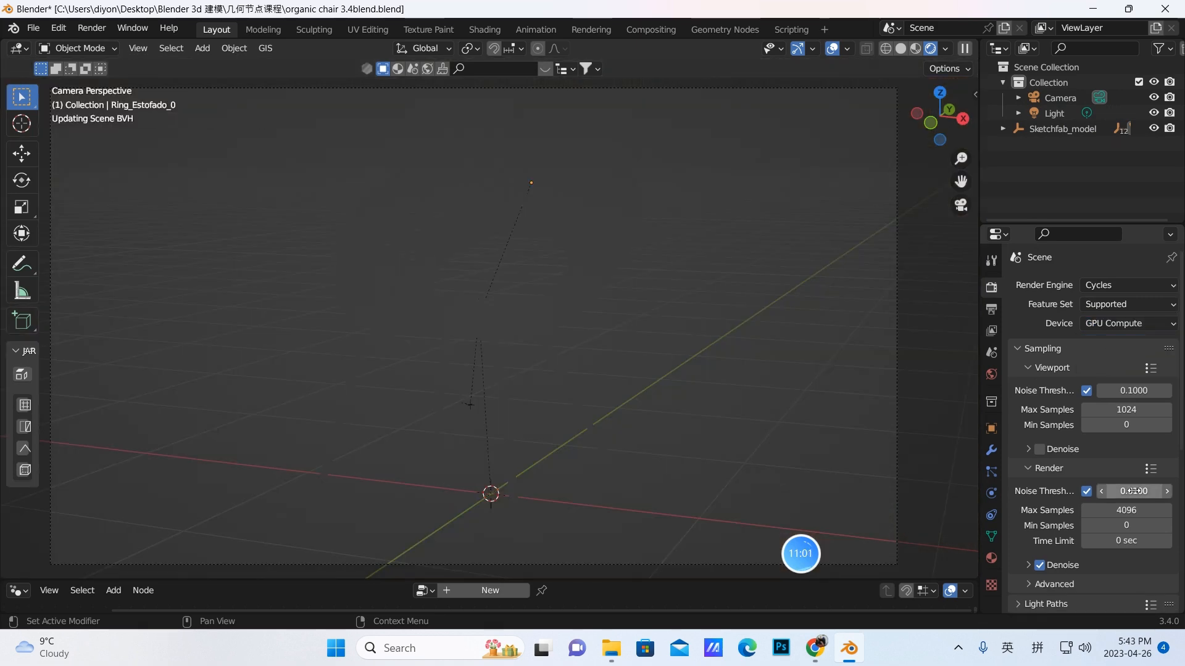
{"action": "type", "text": "0.5"}
{"action": "key", "text": "Return"}
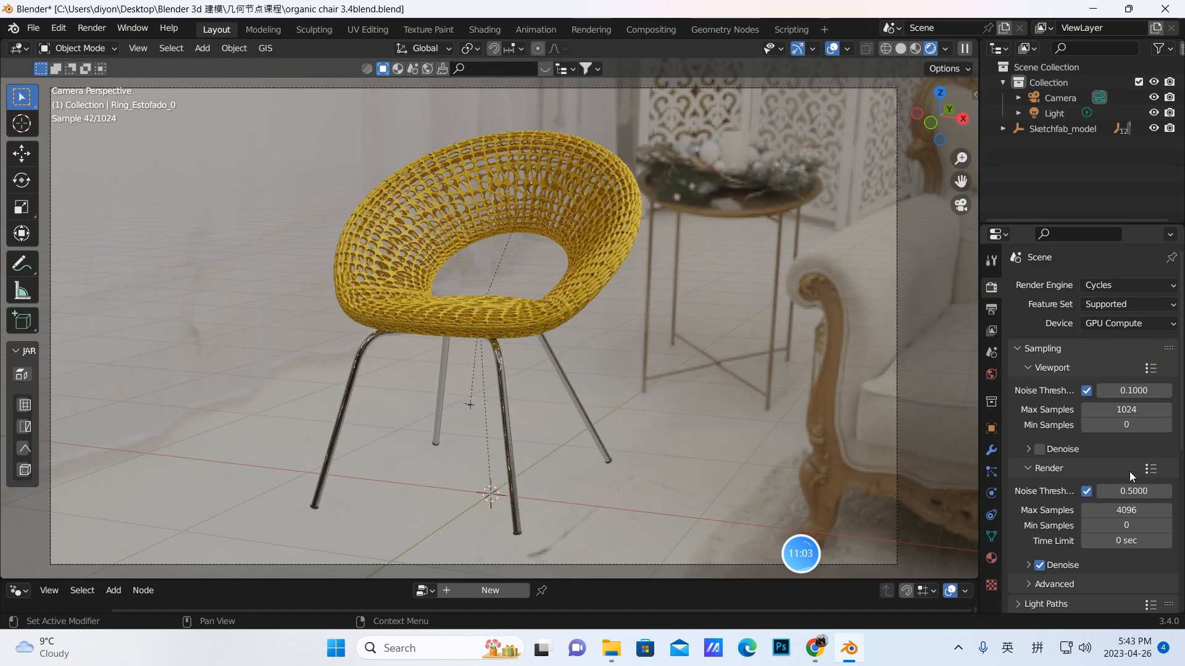
{"action": "left_click", "coordinate": [1126, 510]}
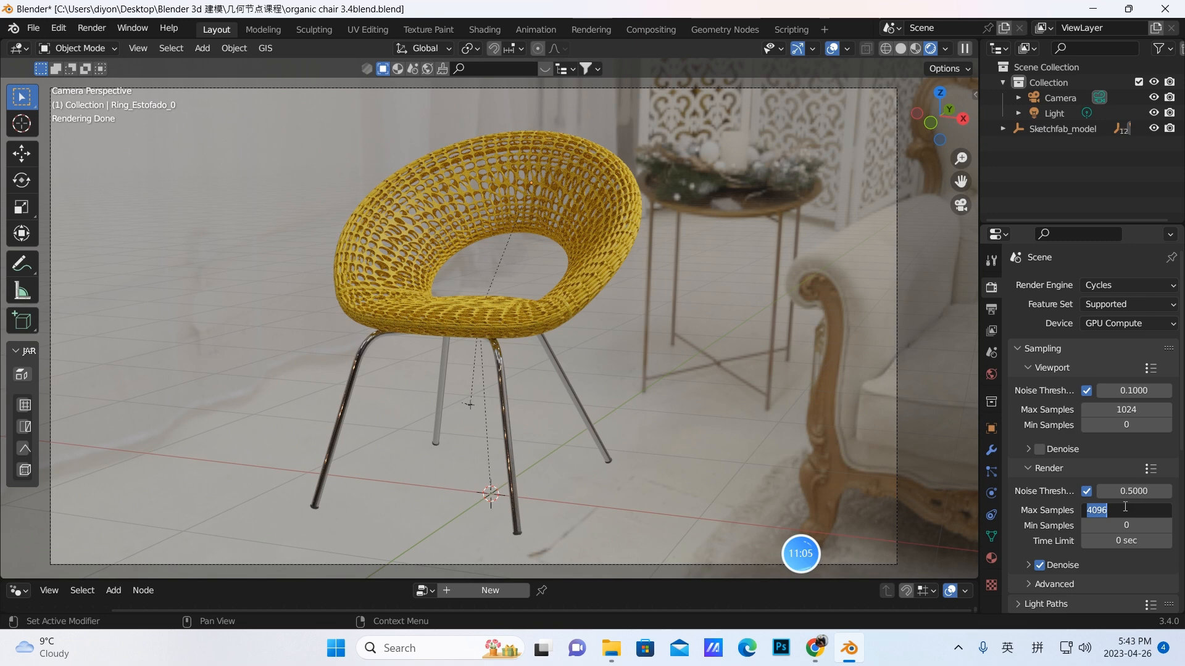
{"action": "type", "text": "128"}
{"action": "key", "text": "Return"}
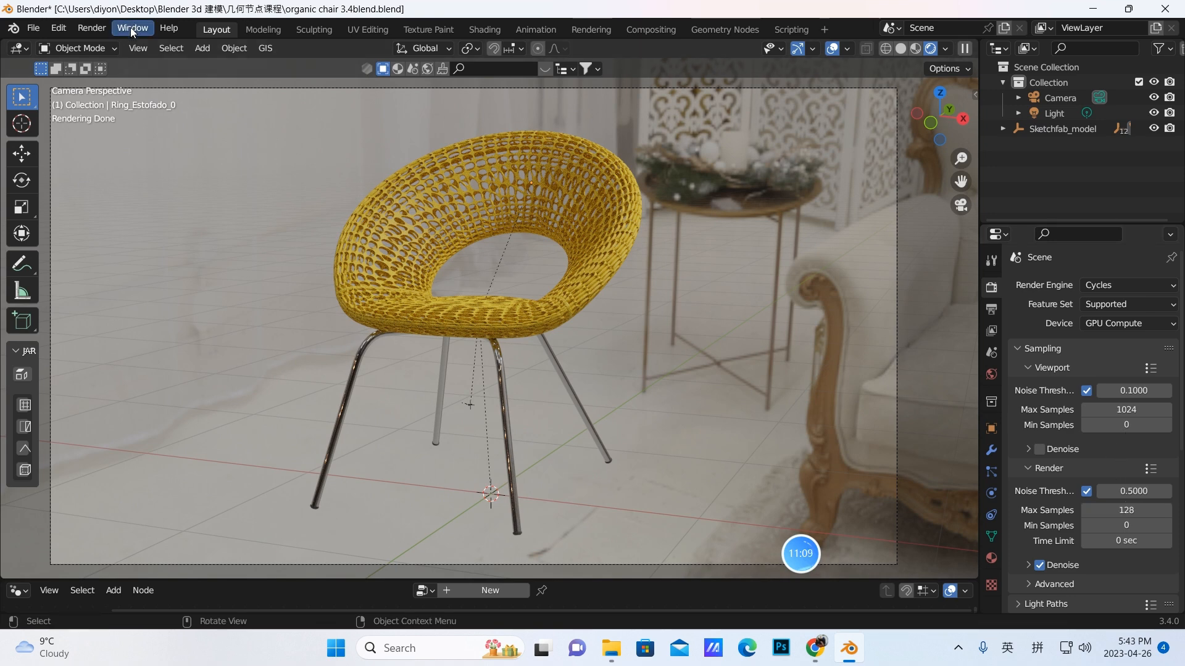
Step: Render a still image of the chair from the camera view
{"action": "left_click", "coordinate": [91, 30]}
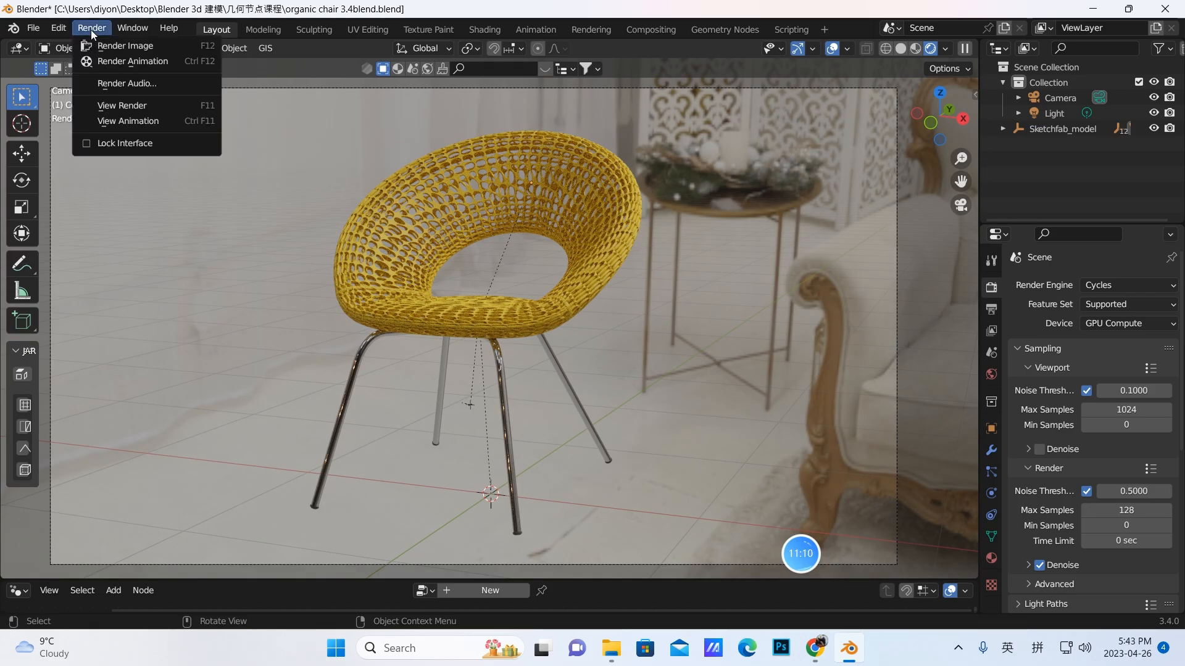
{"action": "left_click", "coordinate": [135, 47]}
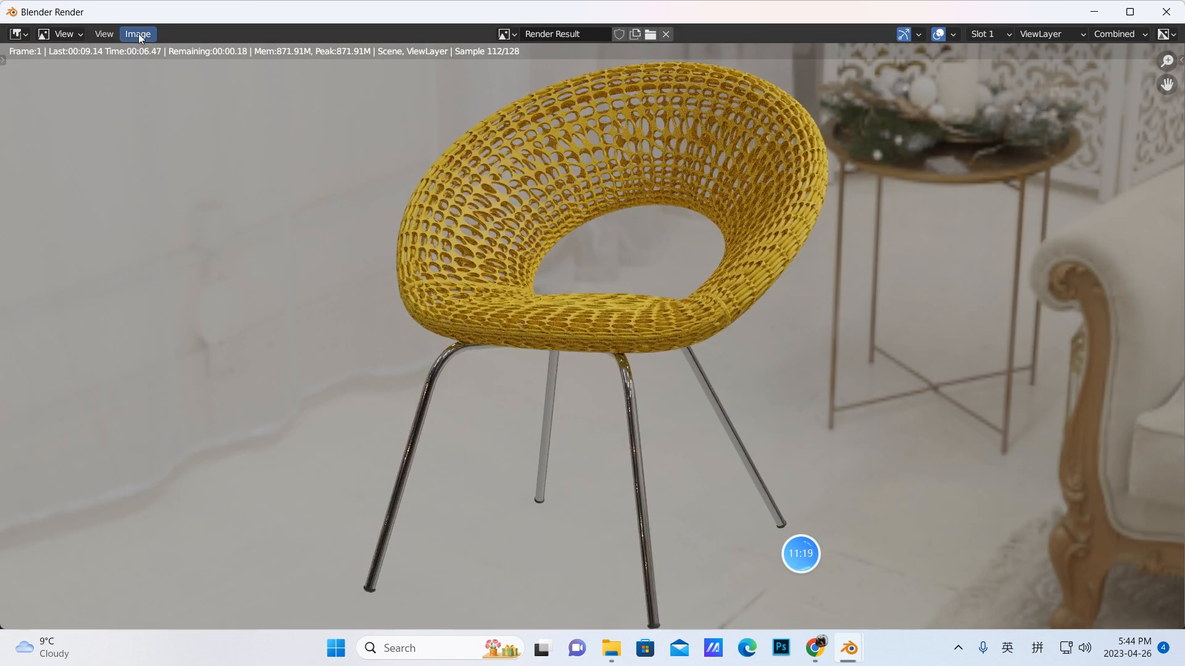
Step: Save the rendered chair image as a JPEG named chair.jpg in the Downloads folder, overwriting the existing file
{"action": "left_click", "coordinate": [138, 34]}
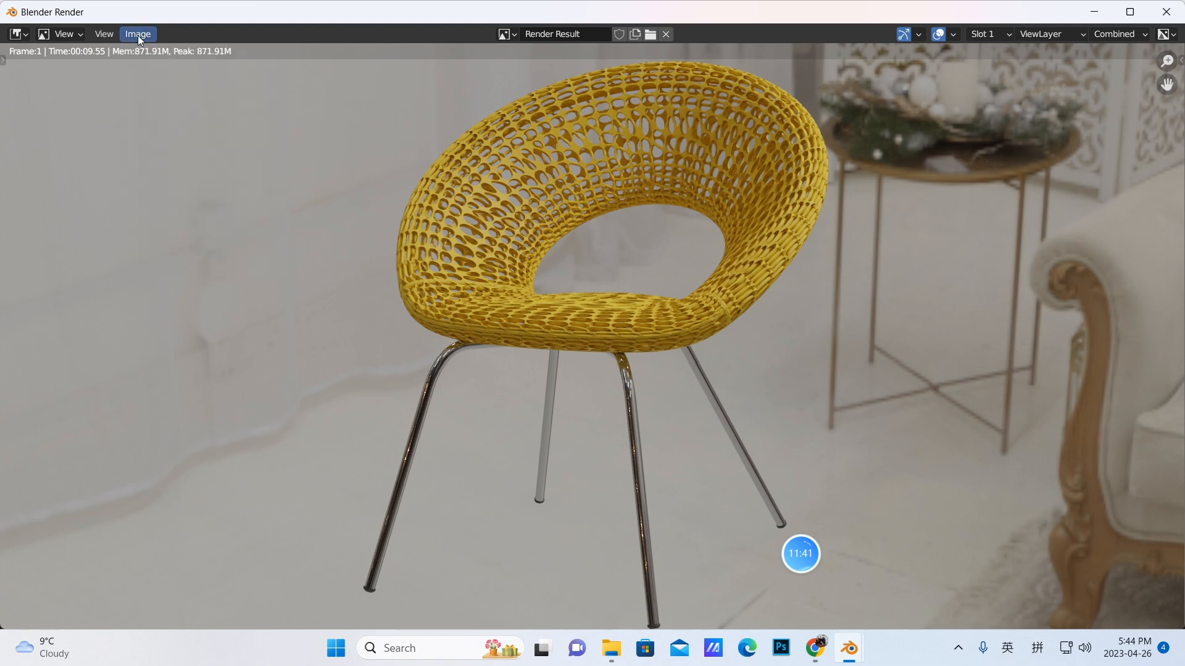
{"action": "left_click", "coordinate": [139, 35]}
{"action": "left_click", "coordinate": [154, 129]}
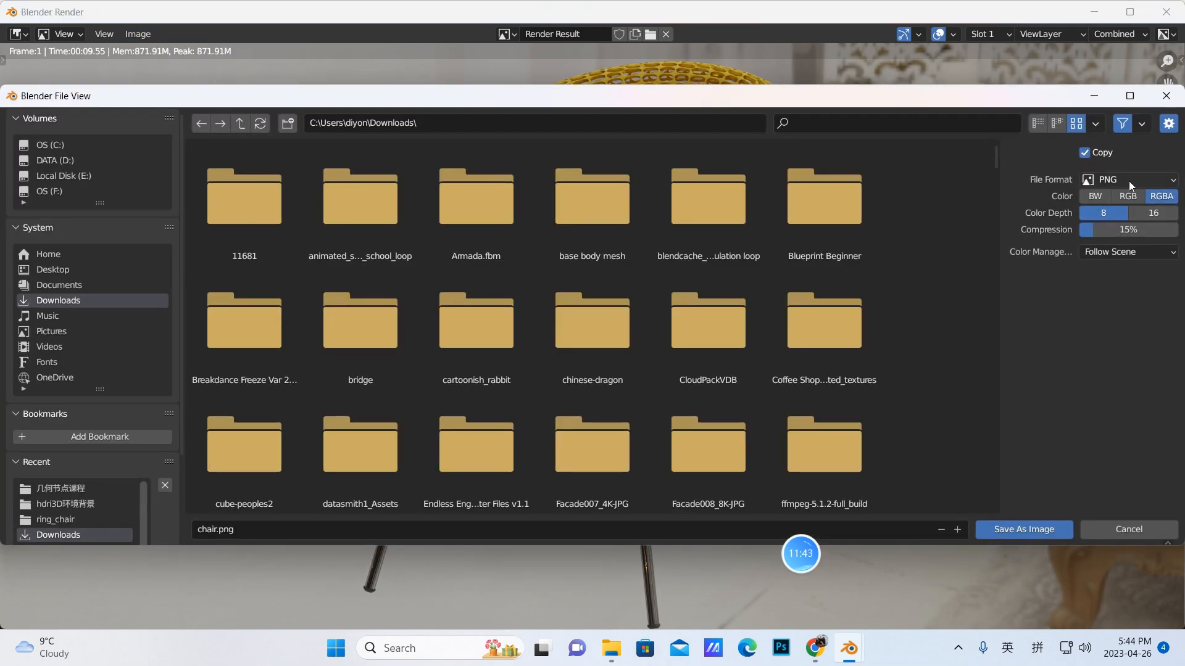
{"action": "left_click", "coordinate": [1160, 184]}
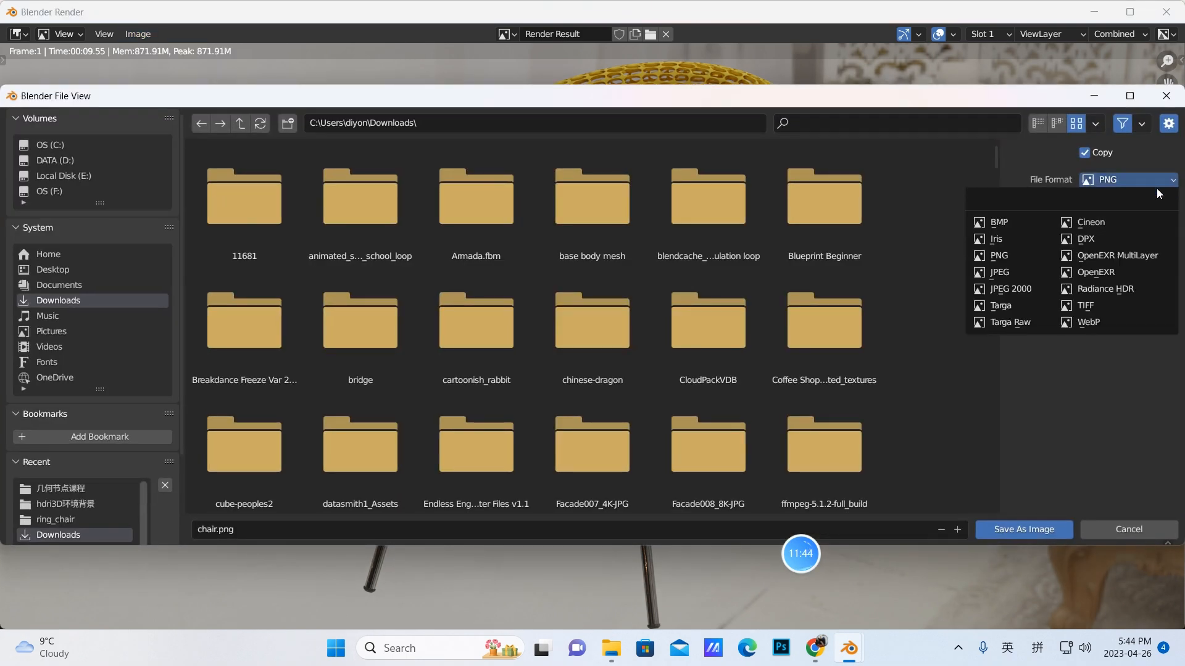
{"action": "left_click", "coordinate": [1008, 271]}
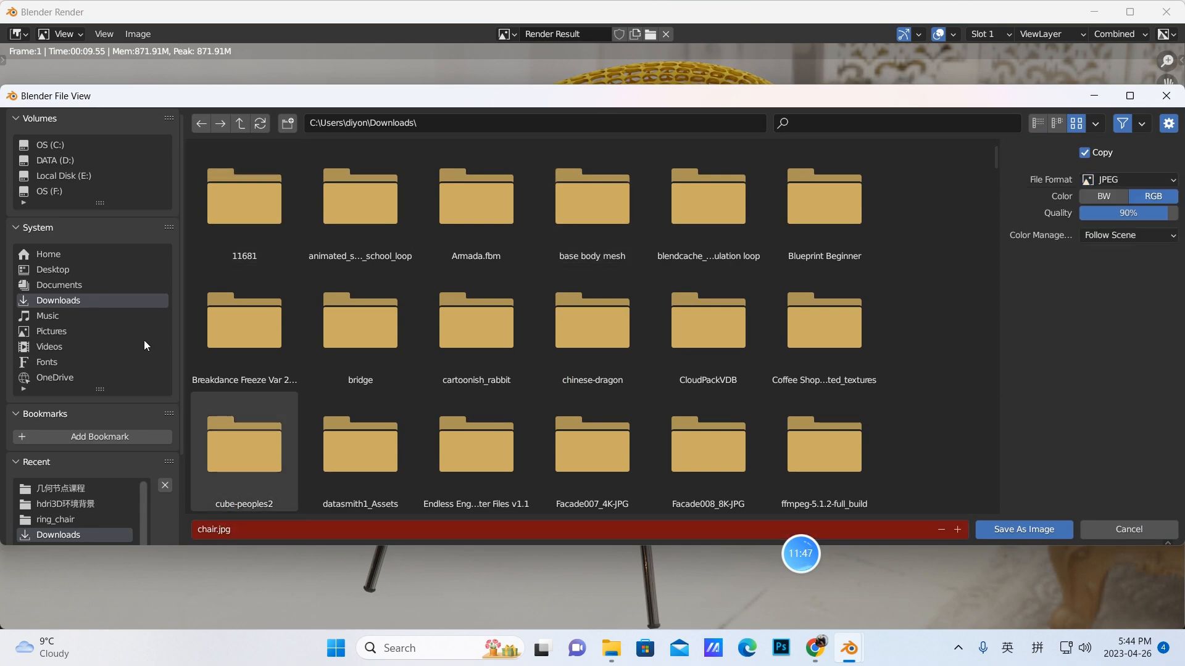
{"action": "left_click", "coordinate": [1012, 531]}
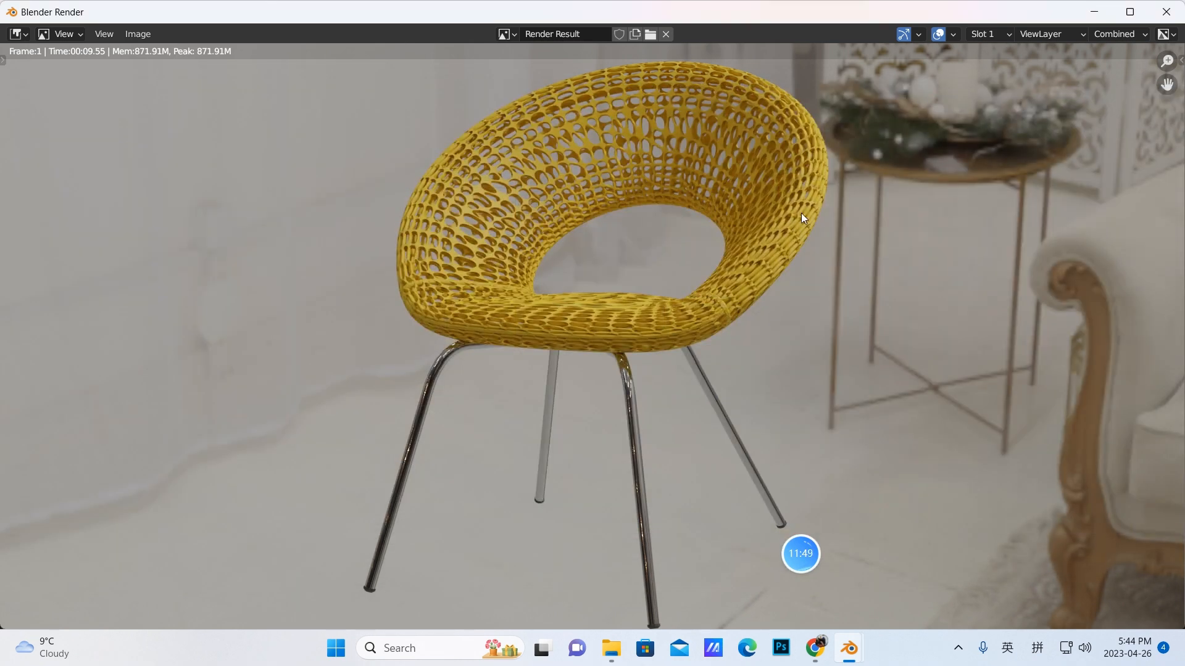
{"action": "mouse_move", "coordinate": [805, 546]}
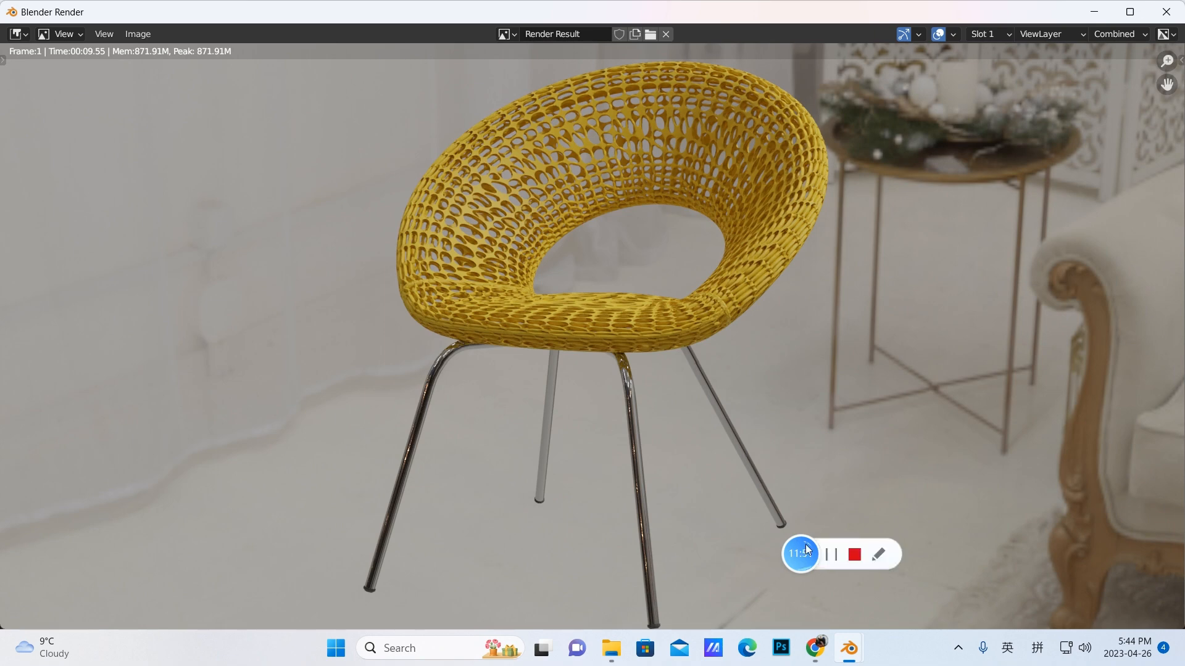
{"action": "left_click", "coordinate": [855, 556]}
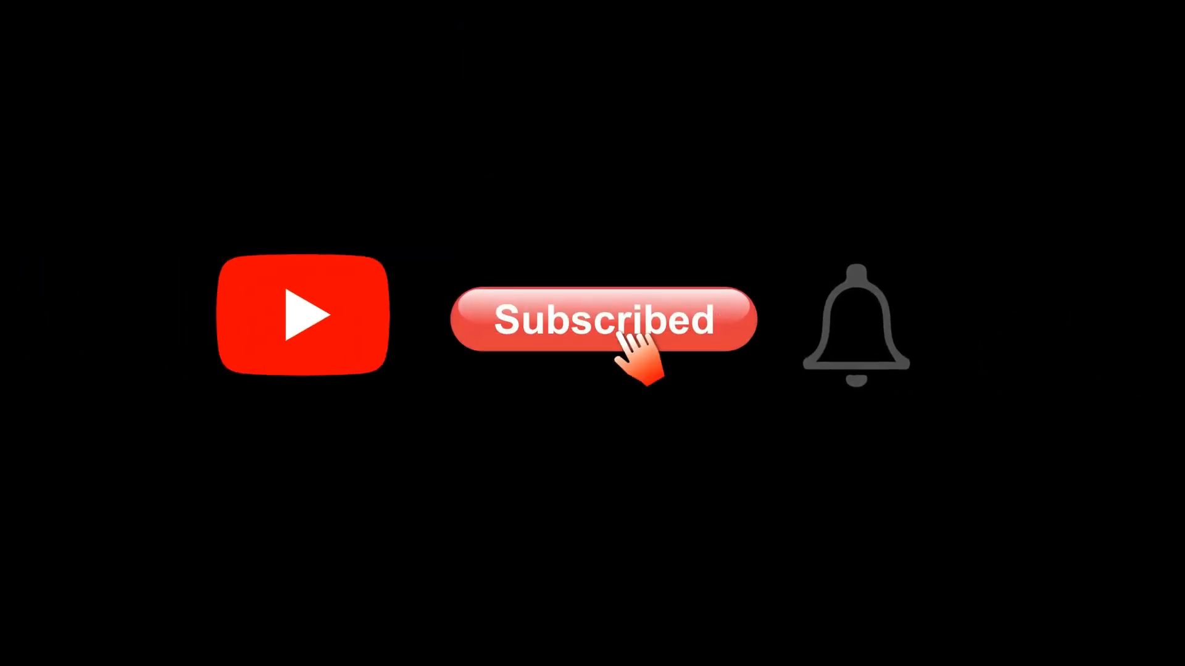